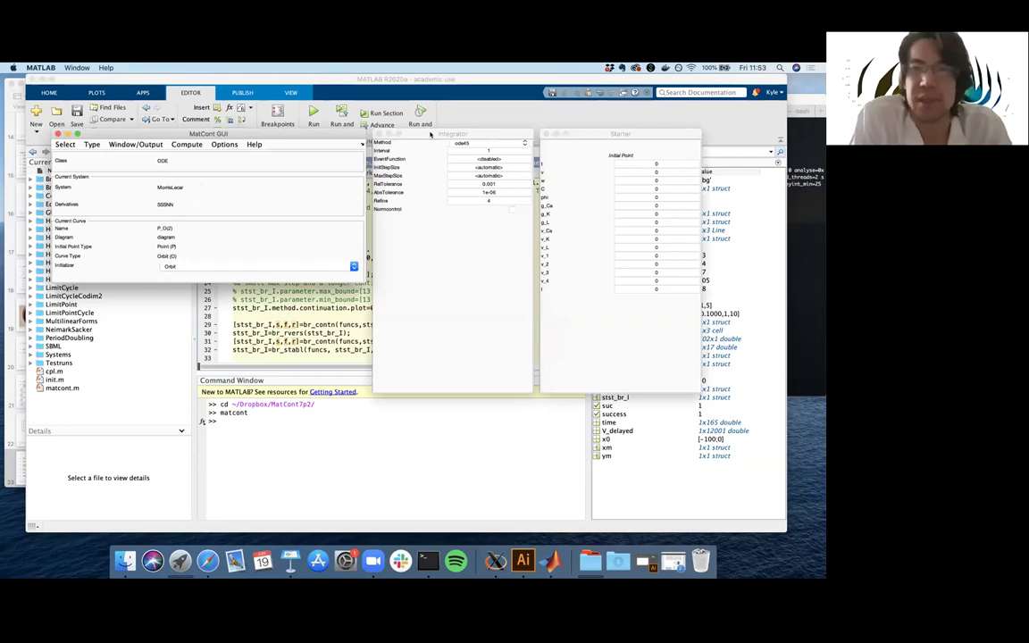
Step: Bring the MATLAB editor in front of the Integrator and MatCont GUI windows
{"action": "left_click", "coordinate": [483, 134]}
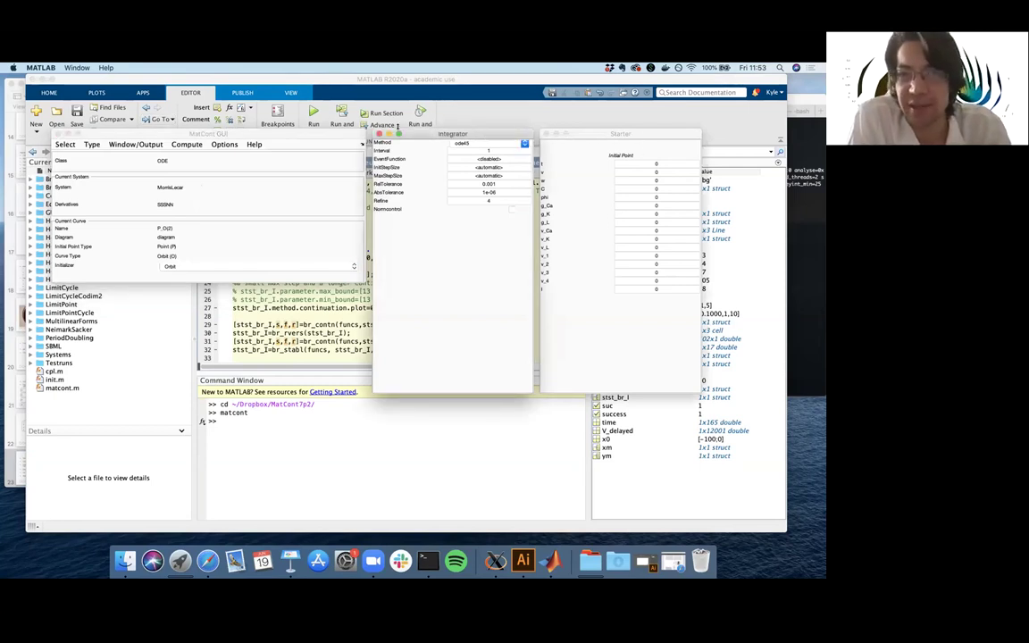
{"action": "left_click", "coordinate": [302, 132]}
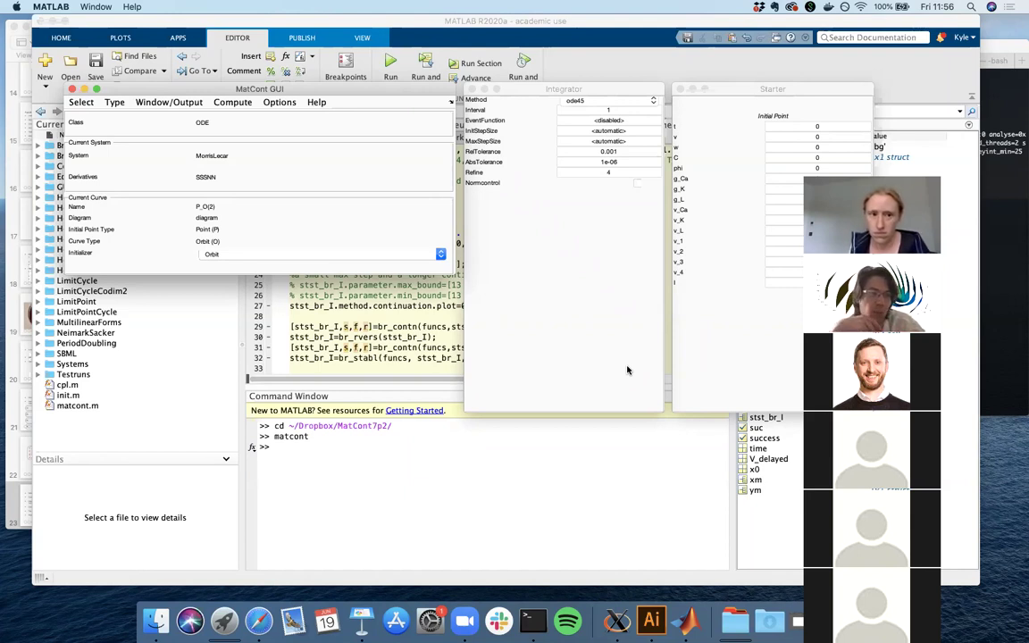
{"action": "left_click", "coordinate": [392, 327]}
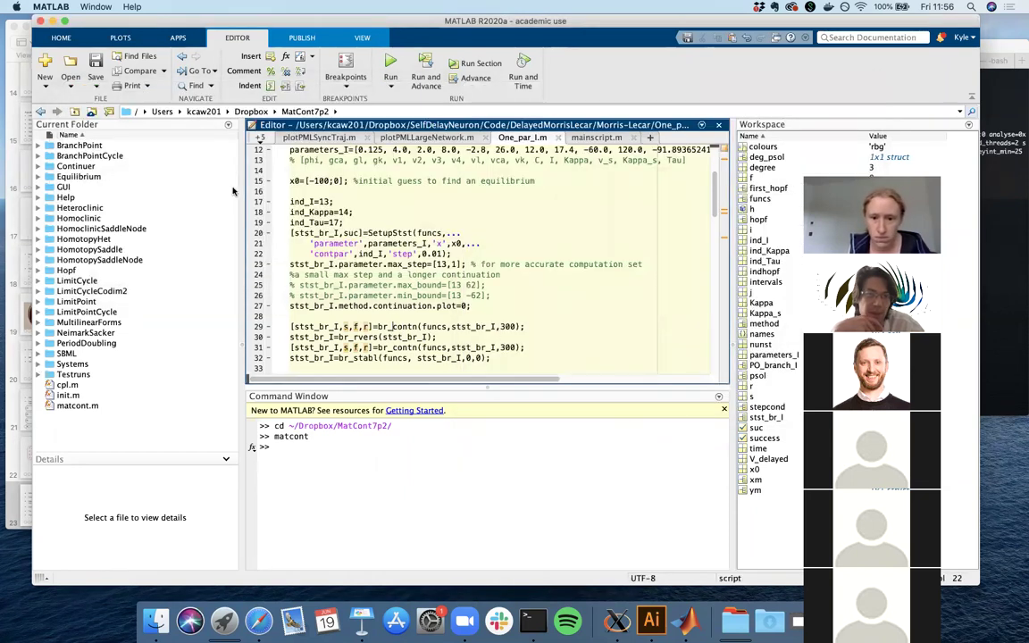
Step: Open the Systems folder in MATLAB's Current Folder pane and launch a Finder window
{"action": "double_click", "coordinate": [52, 365]}
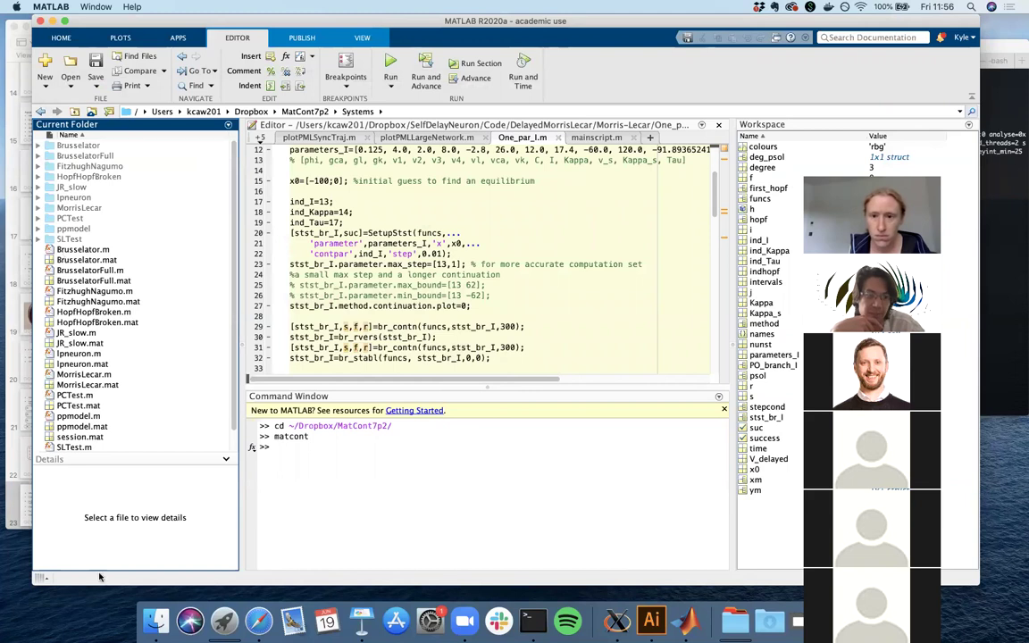
{"action": "left_click", "coordinate": [155, 620]}
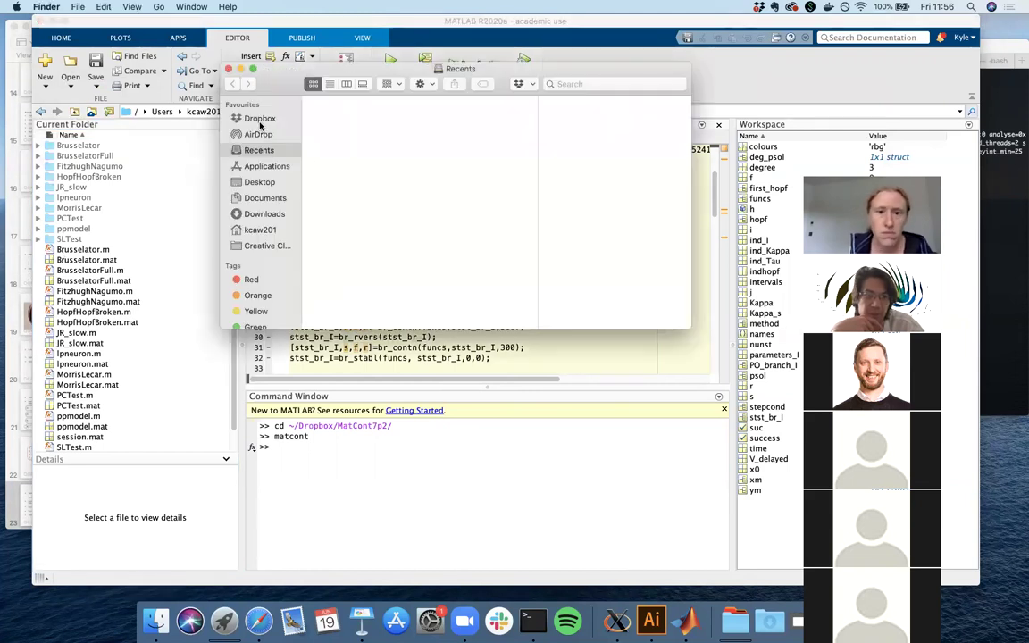
Step: In Finder, navigate through Dropbox to MatCont7p2's Systems folder and shift the window left
{"action": "left_click", "coordinate": [259, 118]}
{"action": "scroll", "coordinate": [333, 237], "scroll_direction": "down", "scroll_amount": 10}
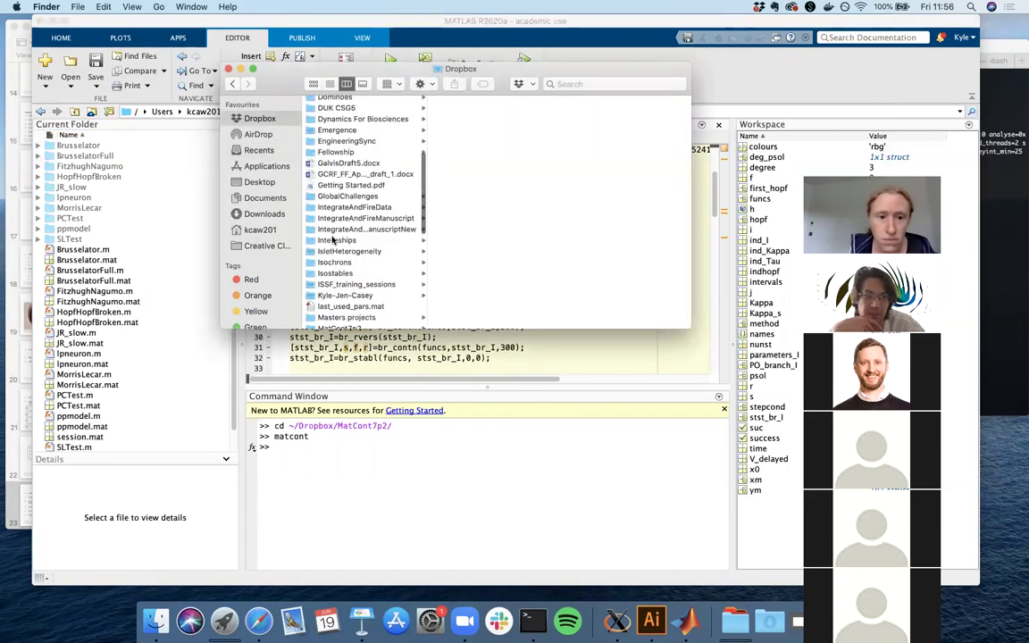
{"action": "left_click", "coordinate": [333, 261]}
{"action": "scroll", "coordinate": [461, 277], "scroll_direction": "down", "scroll_amount": 5}
{"action": "left_click", "coordinate": [457, 311]}
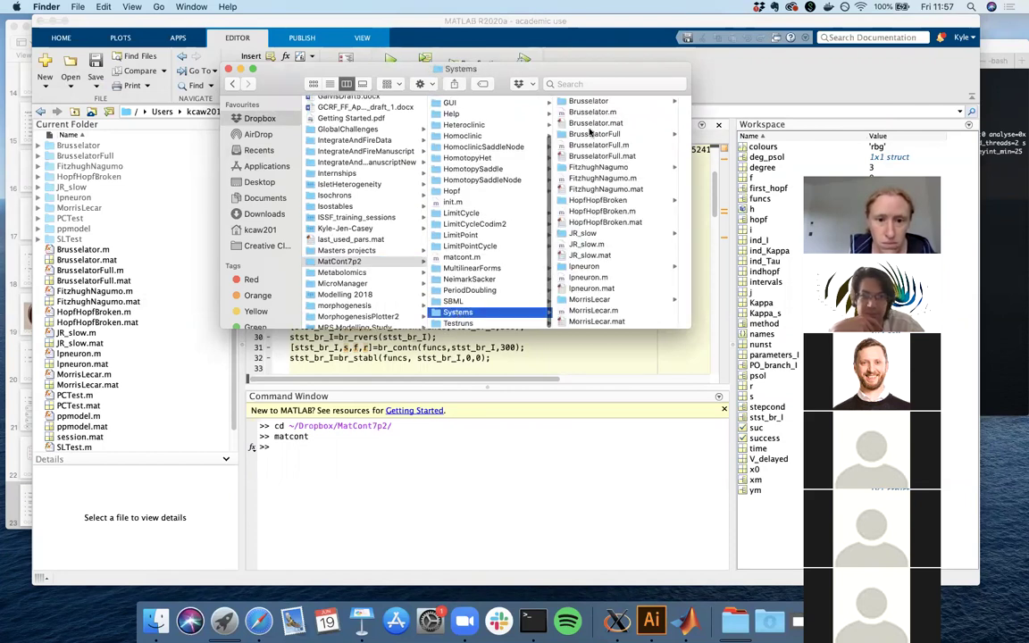
{"action": "left_click_drag", "start_coordinate": [485, 63], "coordinate": [402, 64]}
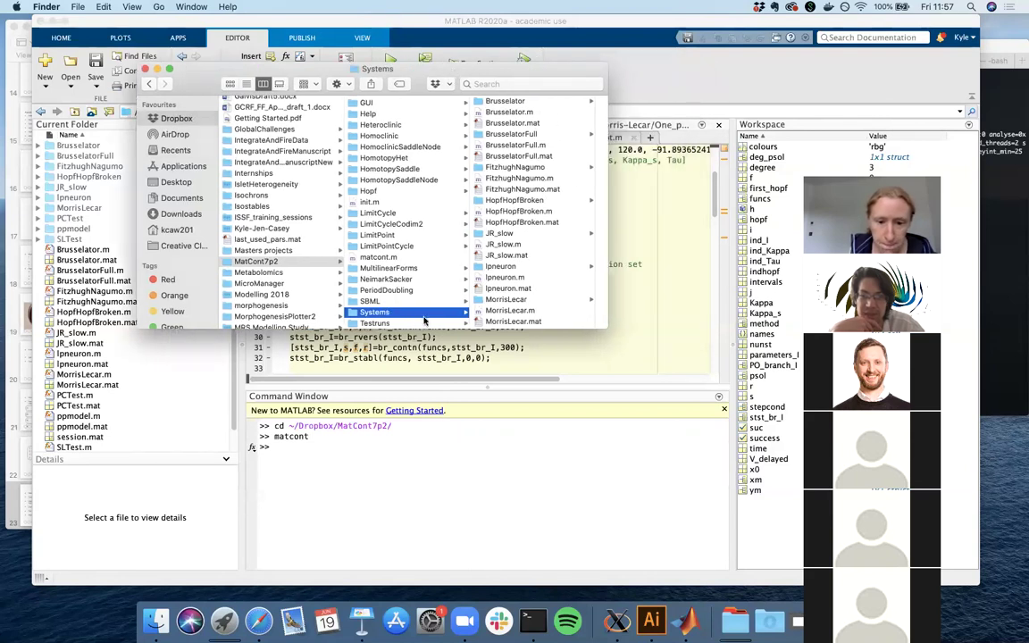
Step: Look inside the Brusselator and MorrisLecar system folders
{"action": "left_click", "coordinate": [491, 102]}
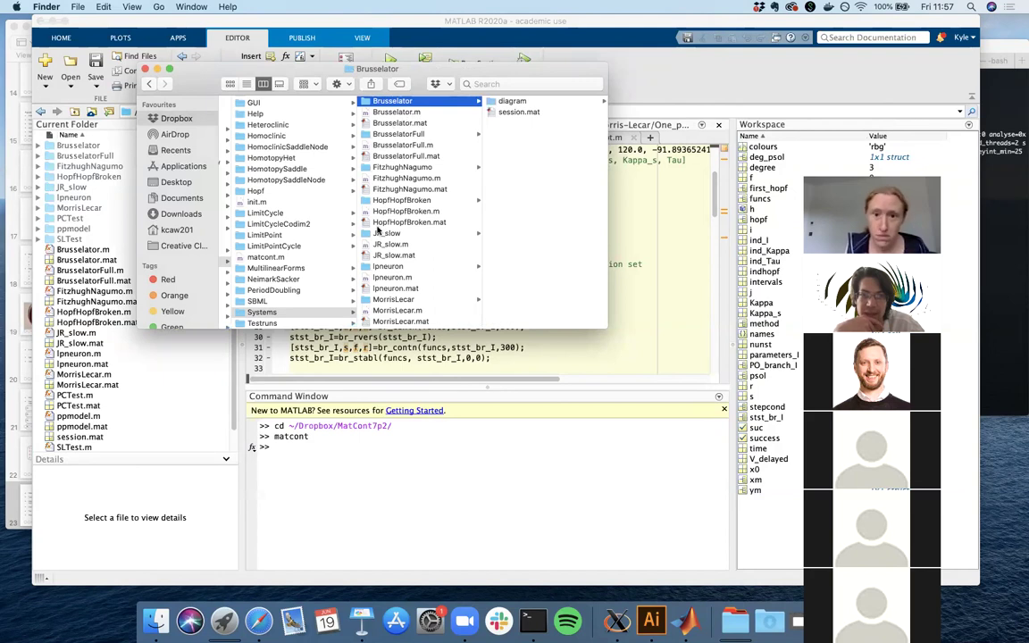
{"action": "scroll", "coordinate": [384, 232], "scroll_direction": "down", "scroll_amount": 2}
{"action": "left_click", "coordinate": [384, 275]}
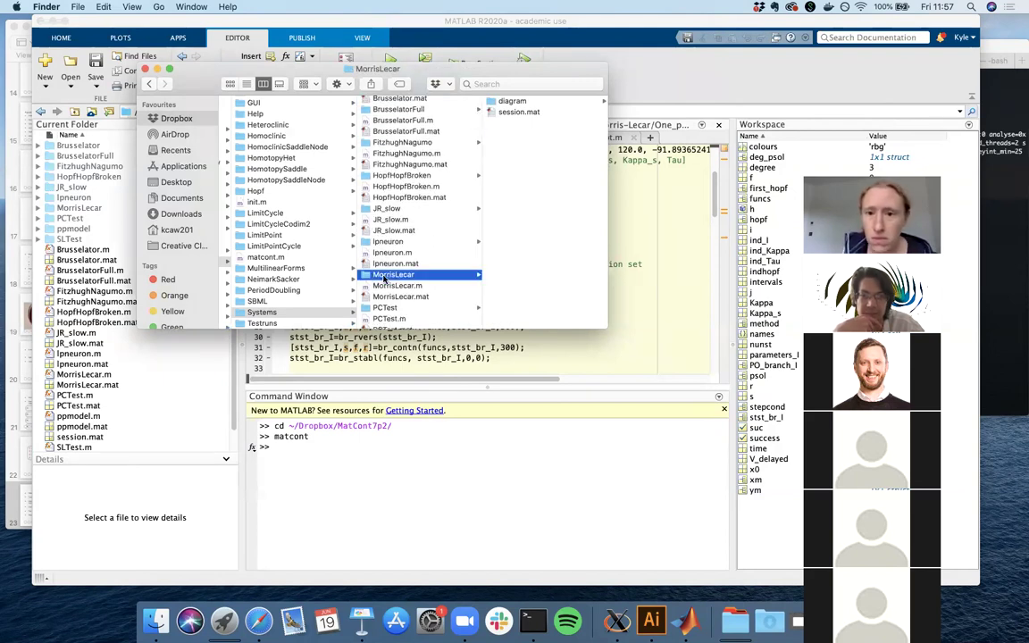
{"action": "scroll", "coordinate": [379, 214], "scroll_direction": "up", "scroll_amount": 2}
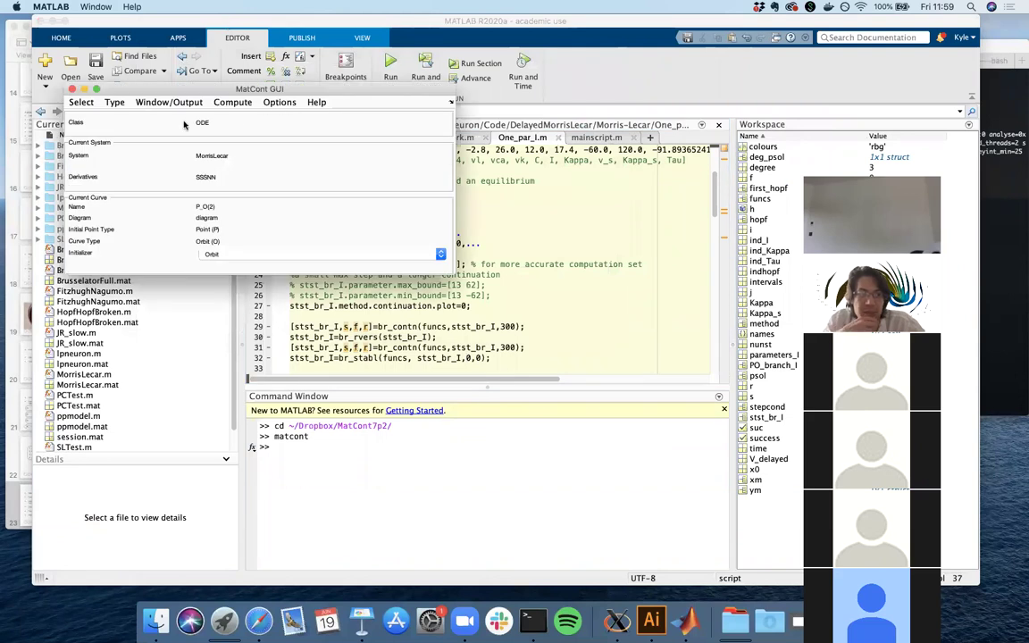
Step: Open Select > System > Load/Edit/Delete Systems to browse the stored systems
{"action": "left_click", "coordinate": [80, 102]}
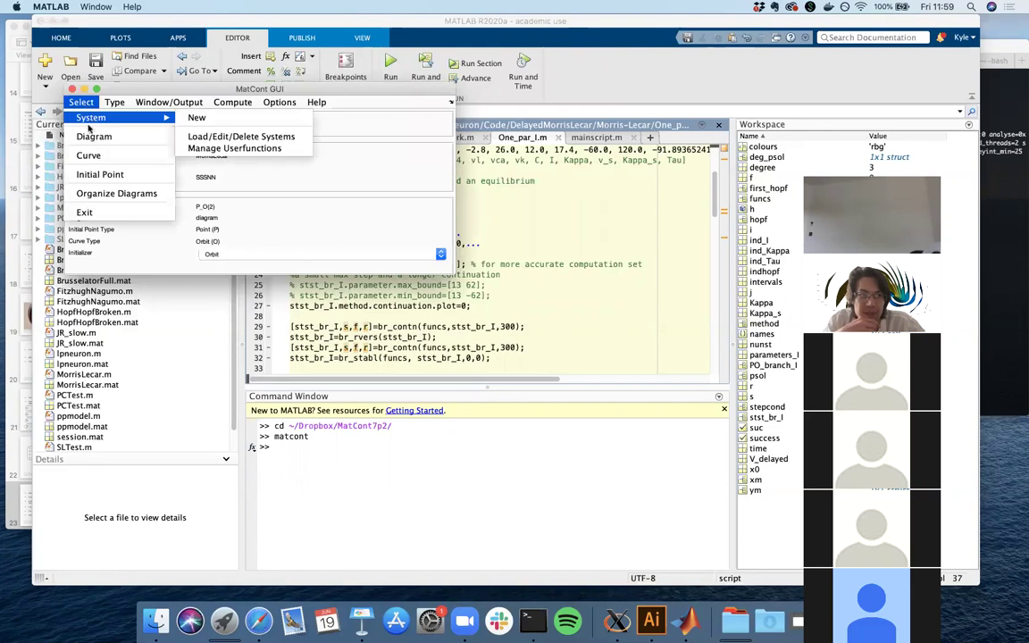
{"action": "left_click", "coordinate": [86, 106]}
{"action": "left_click", "coordinate": [82, 102]}
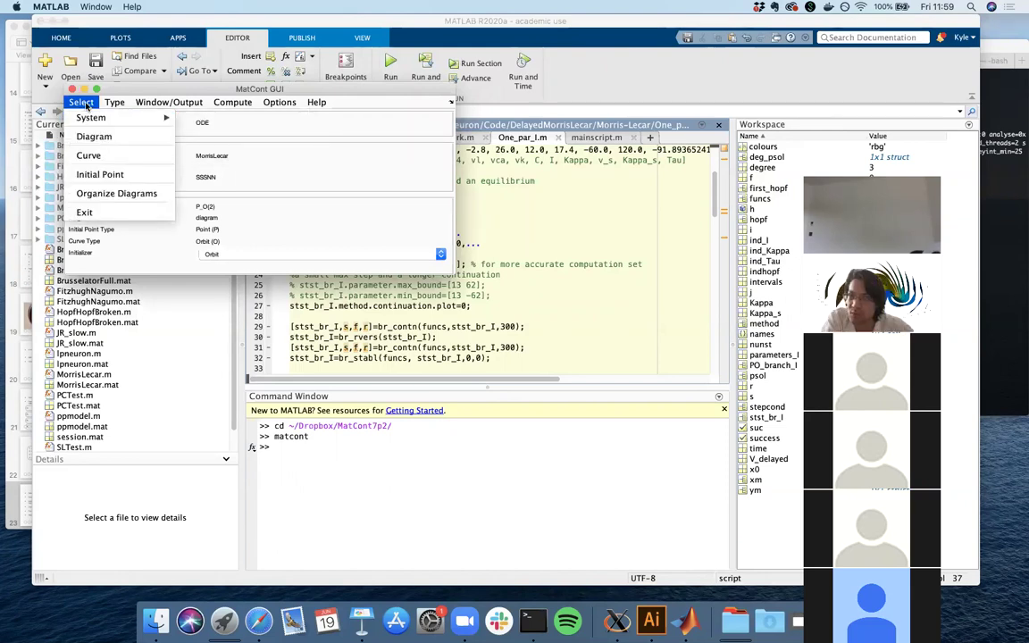
{"action": "mouse_move", "coordinate": [82, 120]}
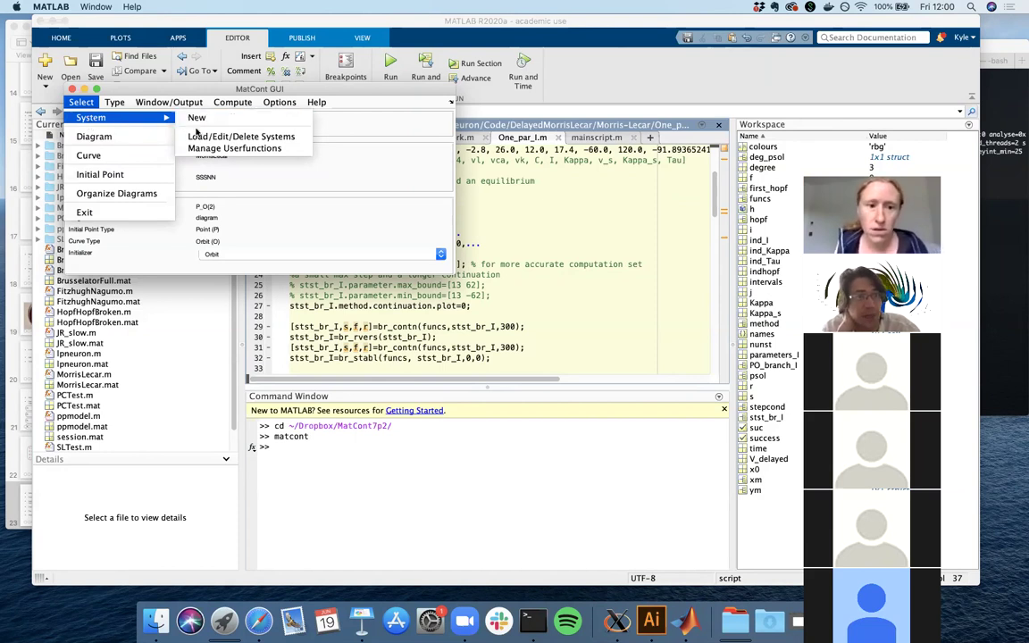
{"action": "left_click", "coordinate": [206, 136]}
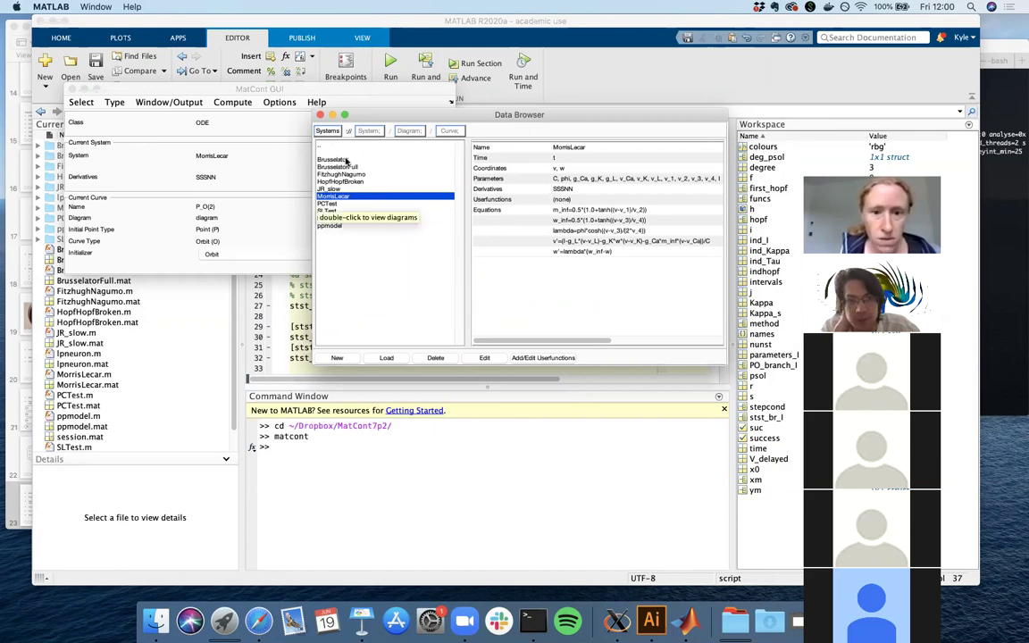
Step: Select Brusselator in the Data Browser to view its equations, then load it
{"action": "left_click", "coordinate": [345, 160]}
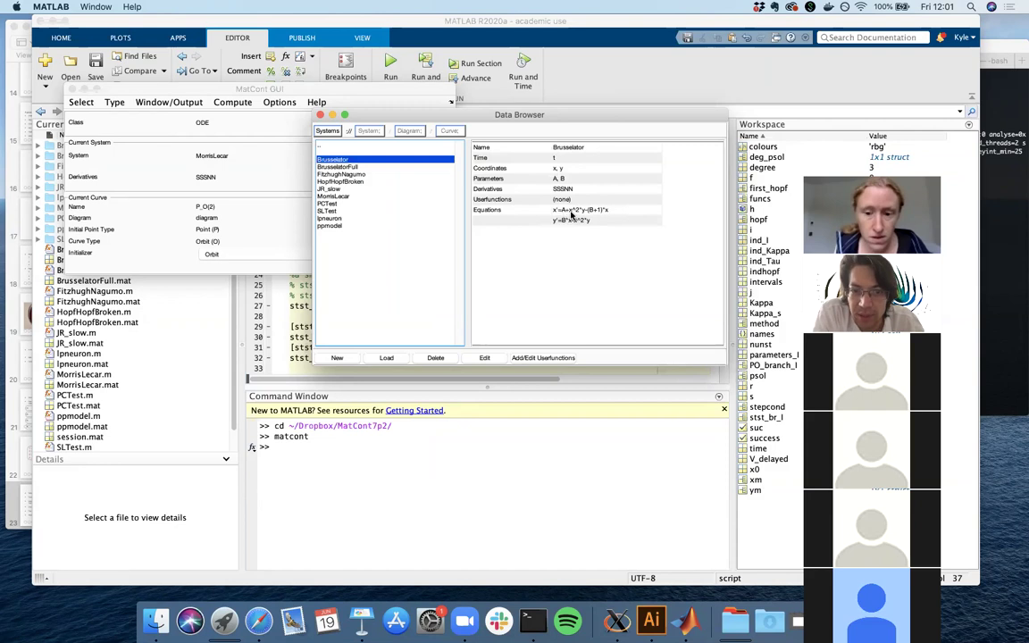
{"action": "left_click", "coordinate": [386, 357]}
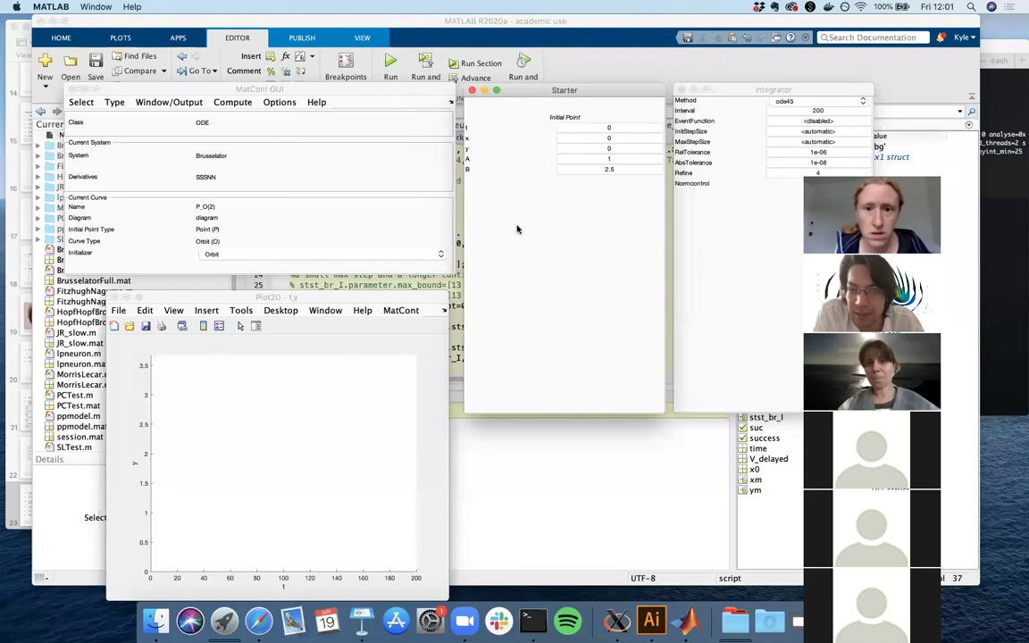
Step: Close the empty Plot2D window and bring the Integrator, MatCont and Starter windows forward
{"action": "left_click", "coordinate": [115, 296]}
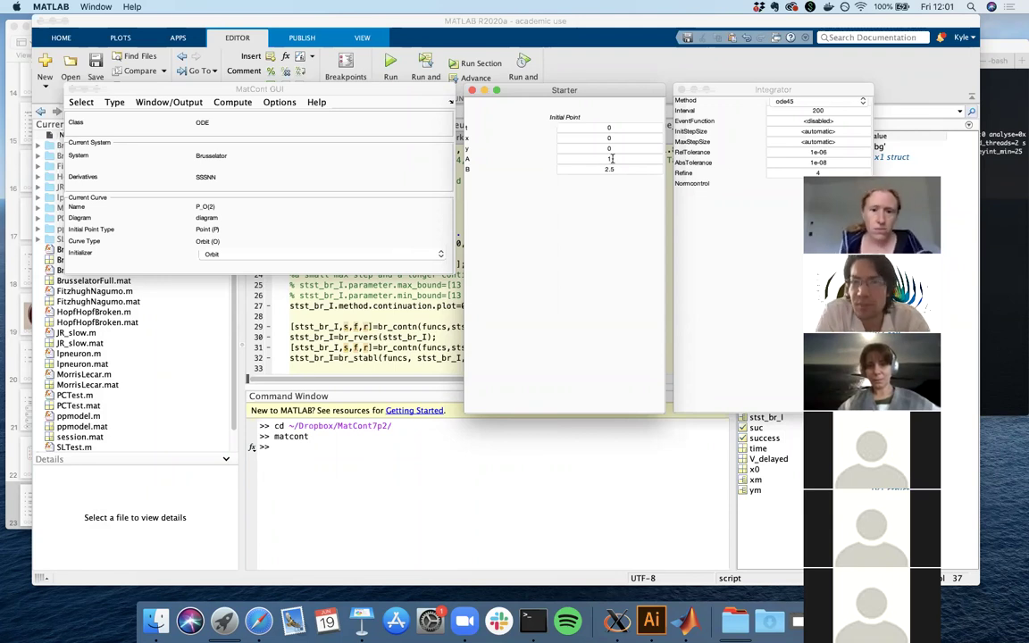
{"action": "left_click", "coordinate": [671, 87]}
{"action": "left_click", "coordinate": [315, 87]}
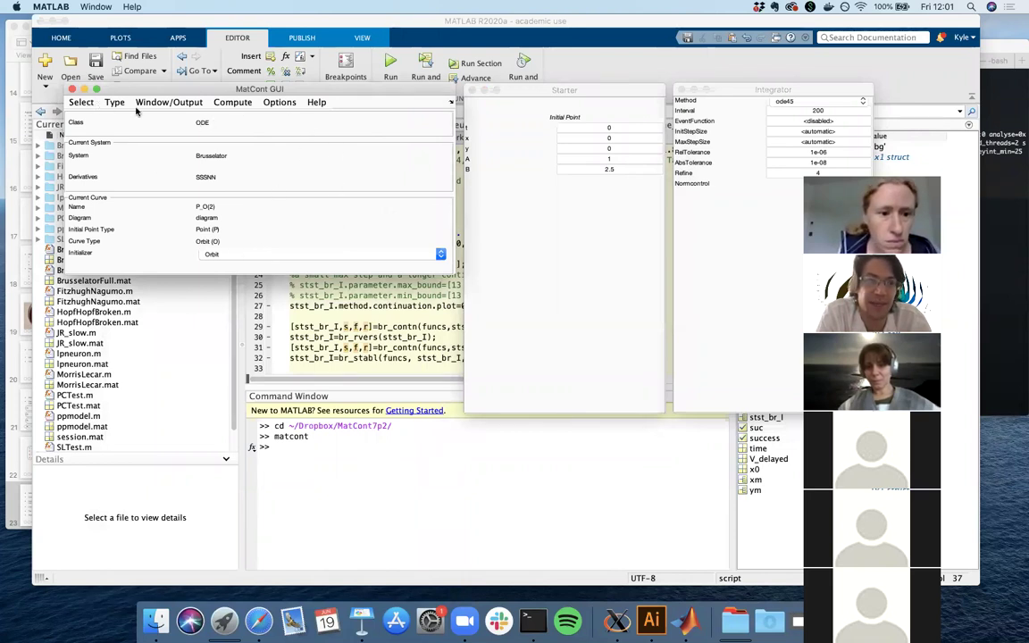
{"action": "left_click", "coordinate": [569, 99]}
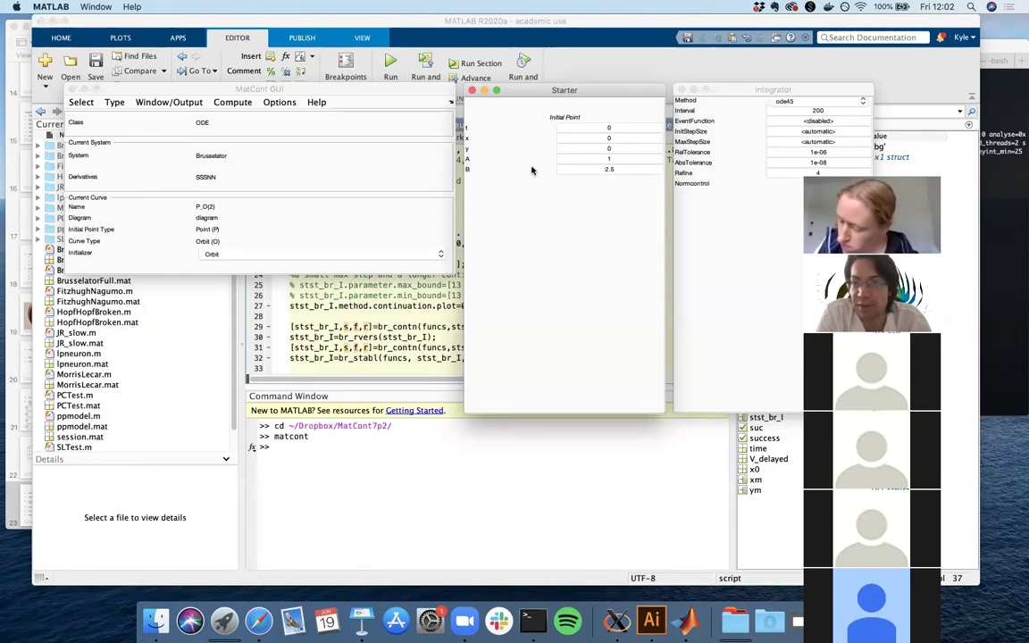
{"action": "left_click", "coordinate": [769, 94]}
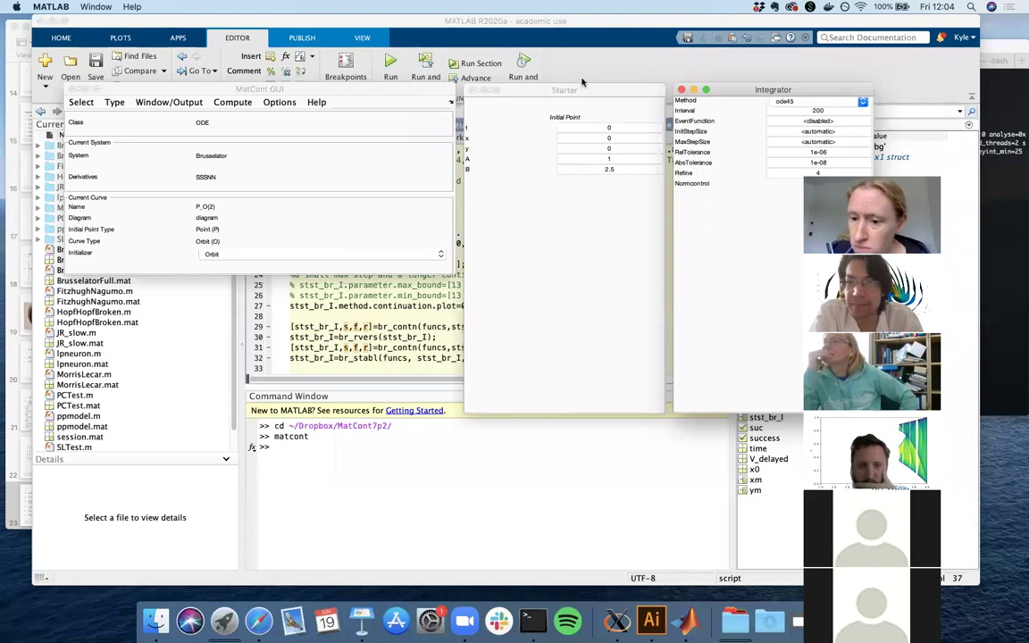
Step: Shift the Starter and Integrator windows slightly left and select the interval value 200
{"action": "left_click_drag", "start_coordinate": [553, 88], "coordinate": [547, 88]}
{"action": "left_click_drag", "start_coordinate": [756, 90], "coordinate": [746, 90]}
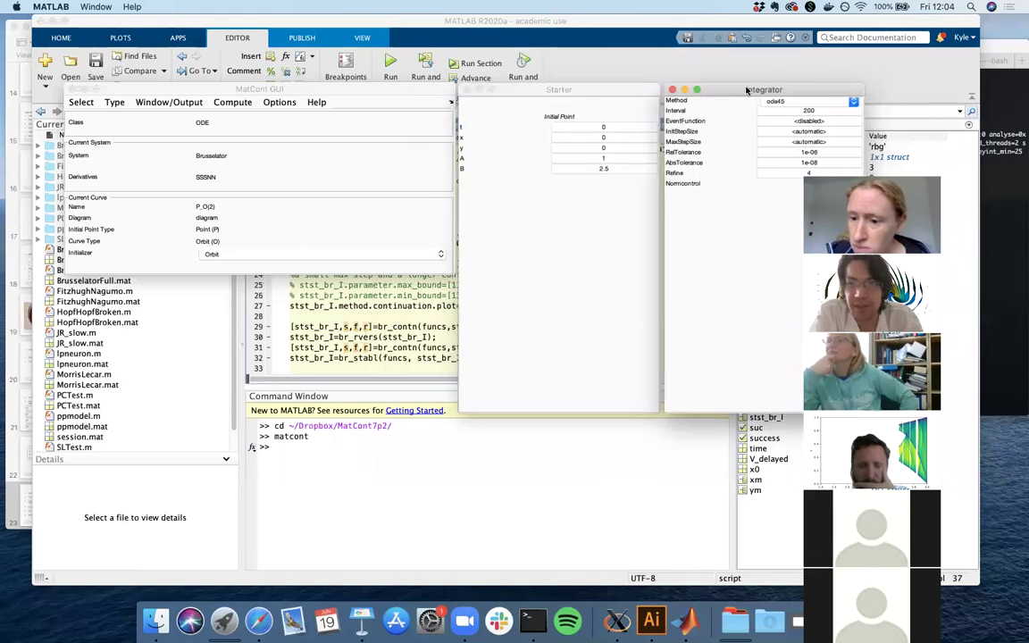
{"action": "left_click", "coordinate": [809, 111]}
{"action": "double_click", "coordinate": [809, 111]}
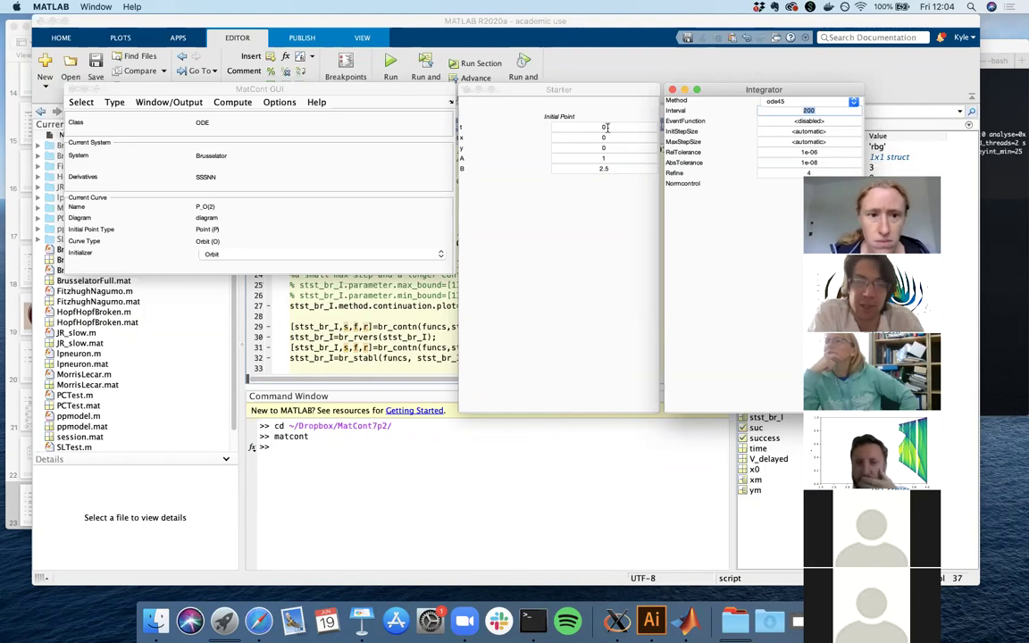
Step: Set Brusselator's starter values to x=1, y=1, A=1 and B=1
{"action": "left_click", "coordinate": [548, 85]}
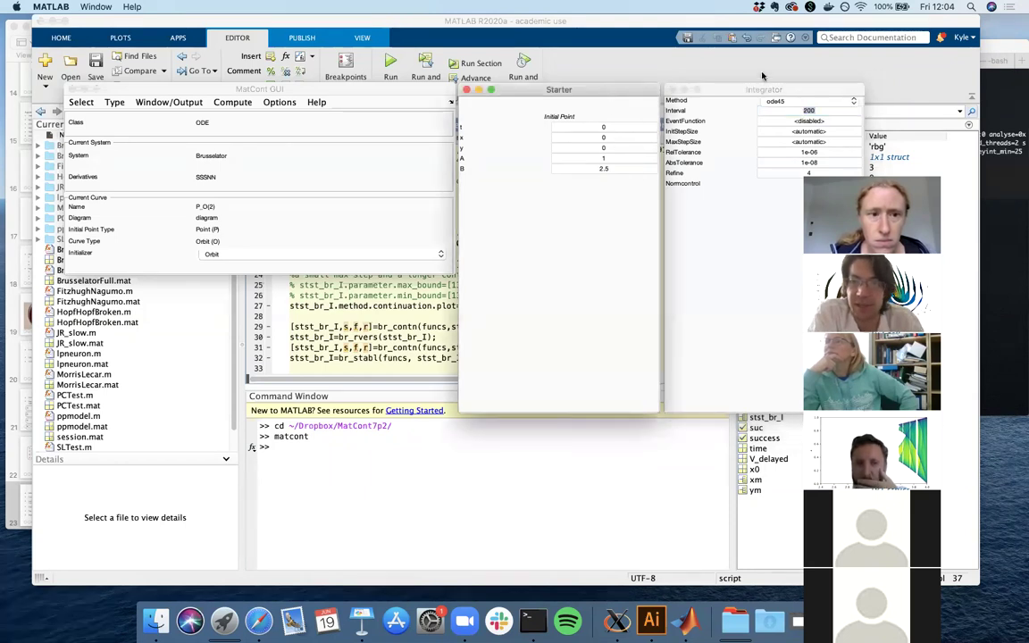
{"action": "left_click", "coordinate": [599, 127]}
{"action": "left_click", "coordinate": [608, 134]}
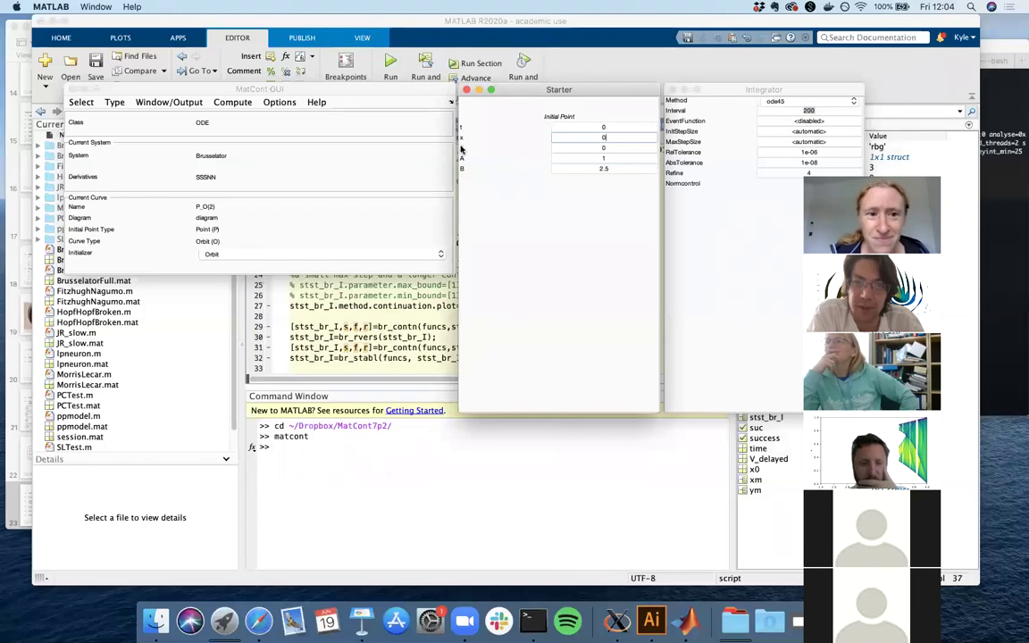
{"action": "left_click", "coordinate": [592, 136]}
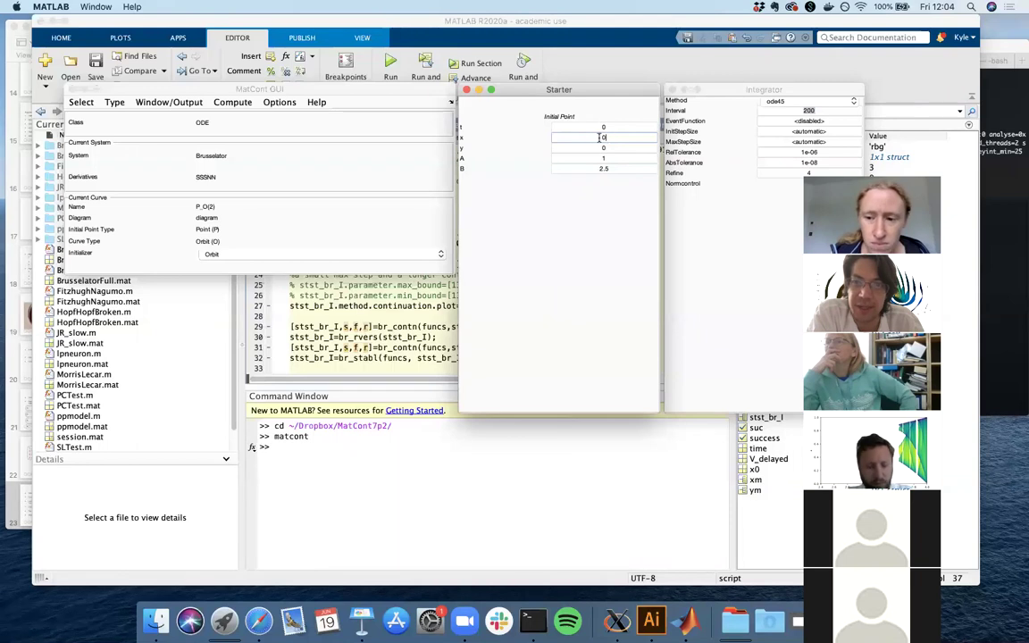
{"action": "type", "text": "1"}
{"action": "key", "text": "Tab"}
{"action": "type", "text": "1"}
{"action": "key", "text": "Tab"}
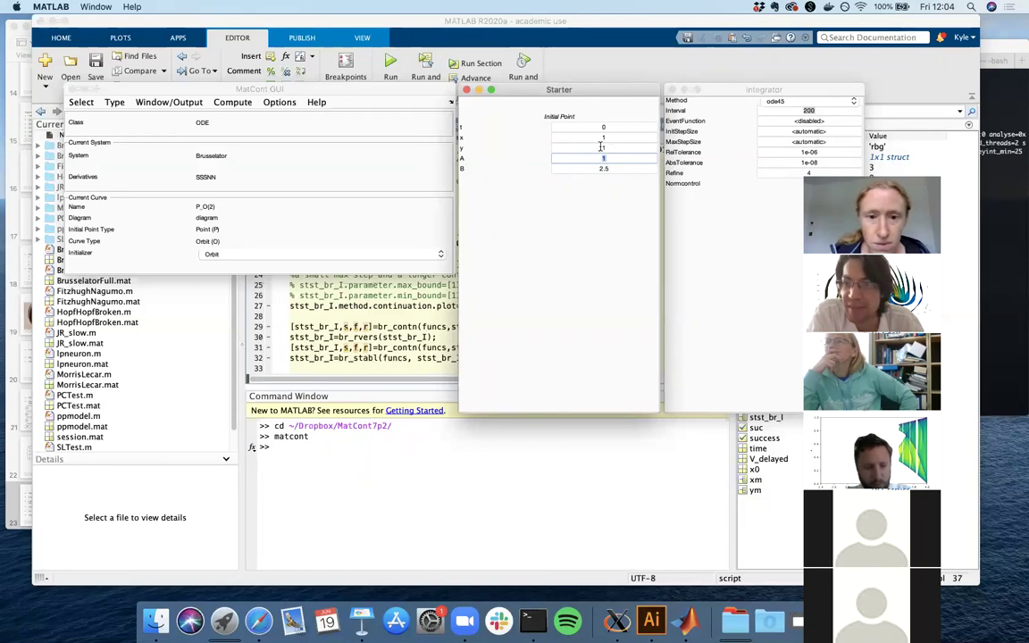
{"action": "key", "text": "Tab"}
{"action": "type", "text": "1"}
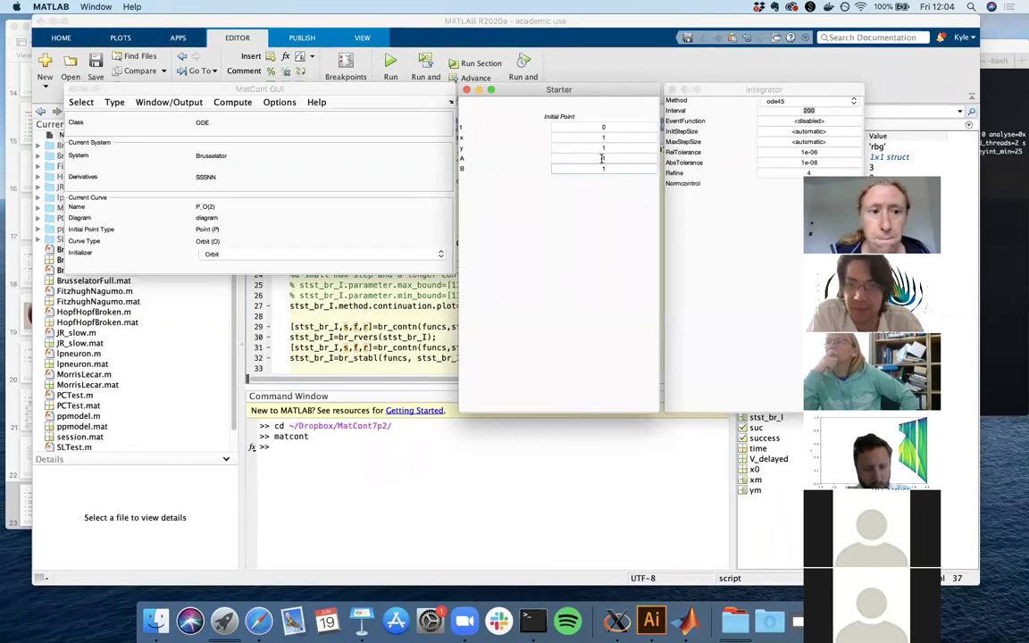
{"action": "left_click", "coordinate": [604, 161]}
{"action": "left_click", "coordinate": [605, 168]}
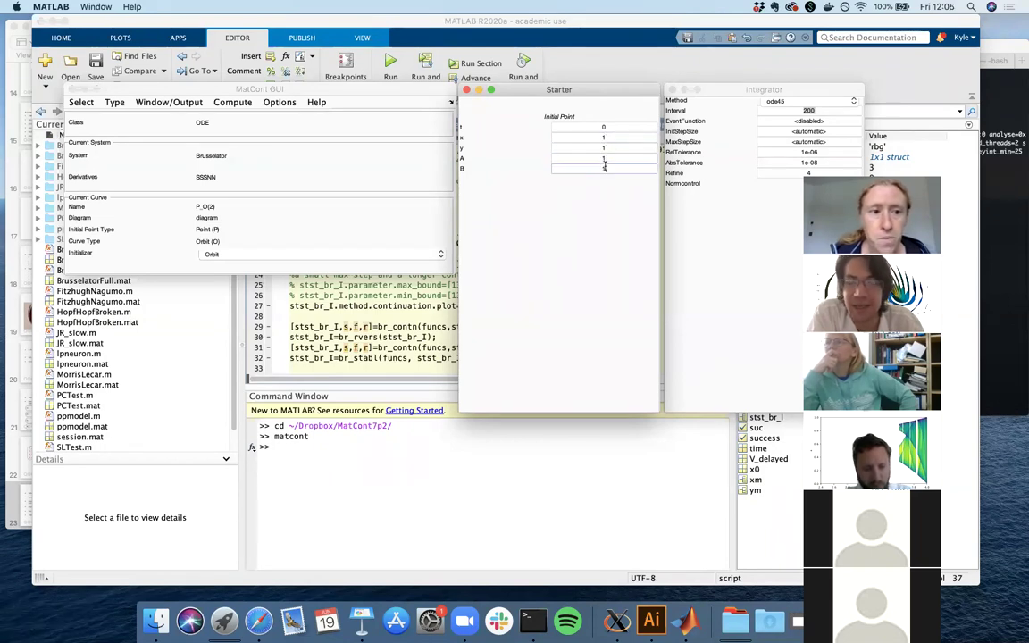
Step: Keep the integration interval at 200 and open the Window/Output menu
{"action": "left_click", "coordinate": [770, 111]}
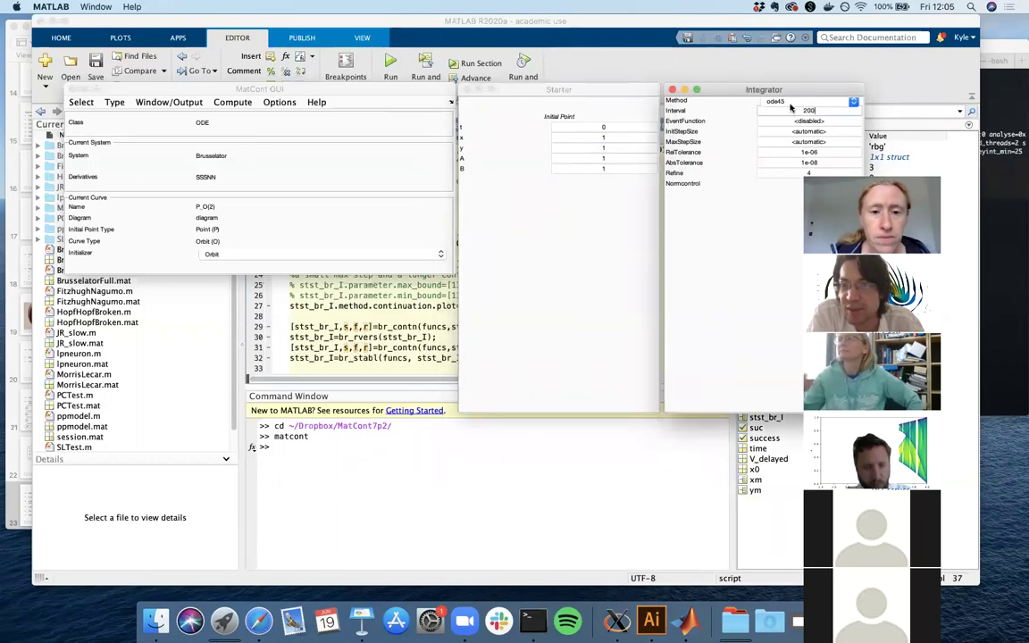
{"action": "left_click_drag", "start_coordinate": [563, 91], "coordinate": [614, 92]}
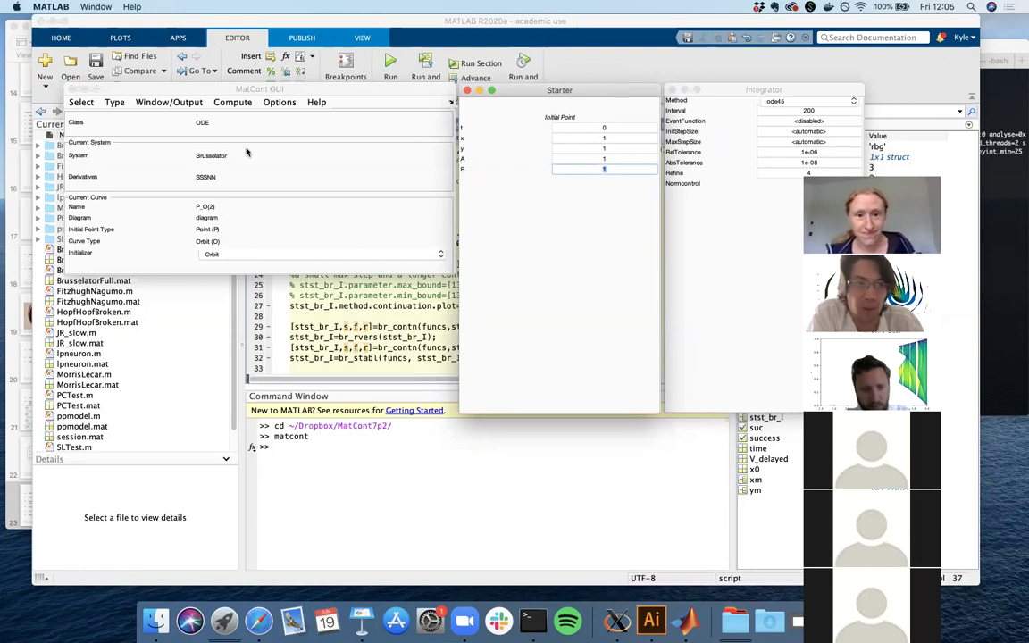
{"action": "left_click", "coordinate": [173, 103]}
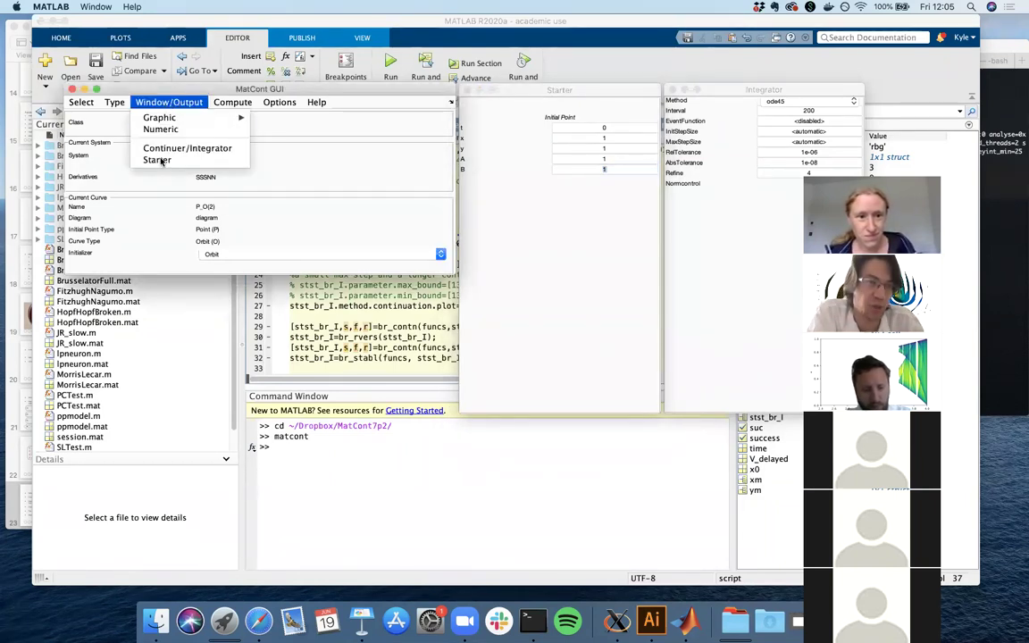
Step: Open a new 2D plot window via Window/Output > Graphic > 2D plot
{"action": "mouse_move", "coordinate": [166, 122]}
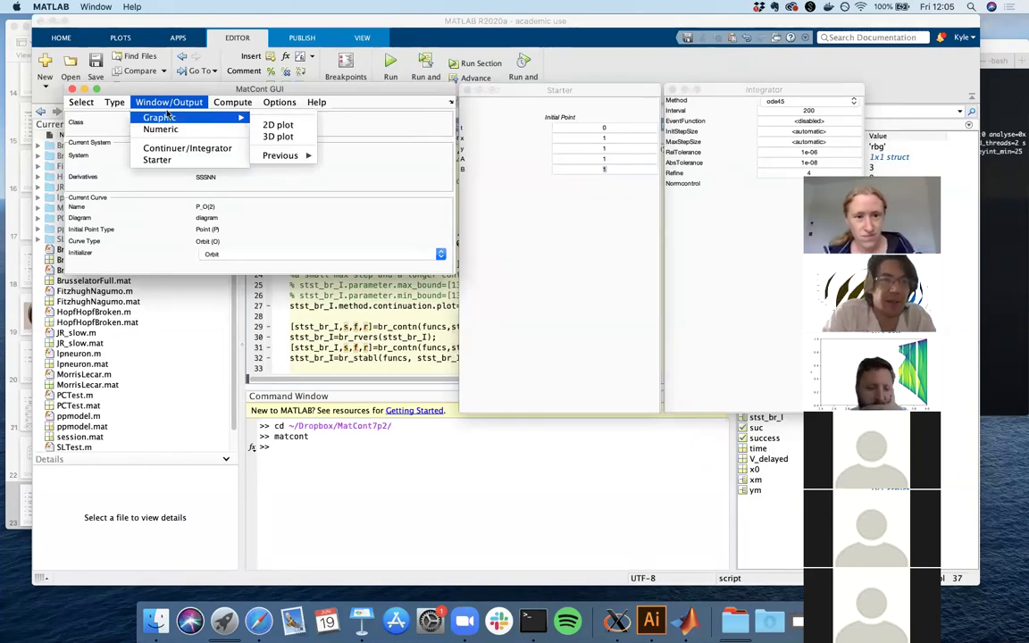
{"action": "left_click", "coordinate": [199, 119]}
{"action": "left_click", "coordinate": [200, 118]}
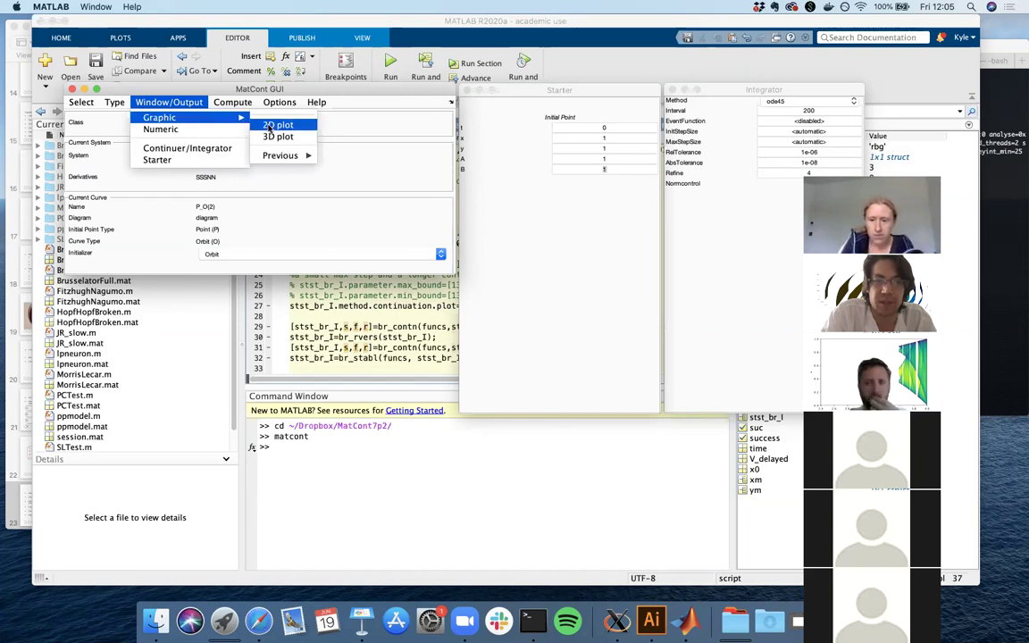
{"action": "left_click", "coordinate": [270, 127]}
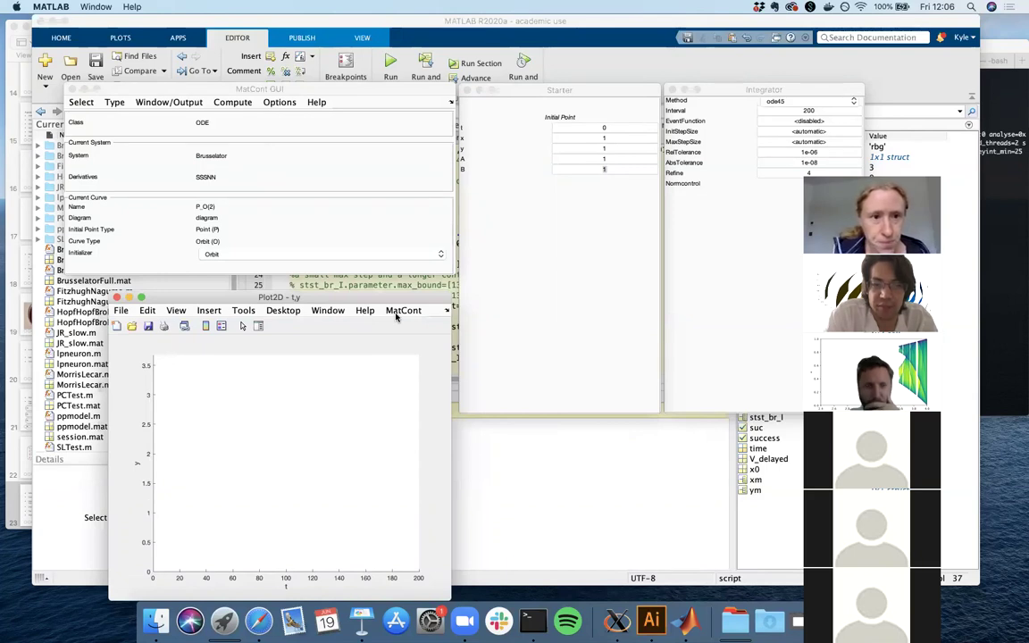
Step: Set the plot layout to Time t on the abscissa and coordinate x on the ordinate
{"action": "left_click", "coordinate": [398, 311]}
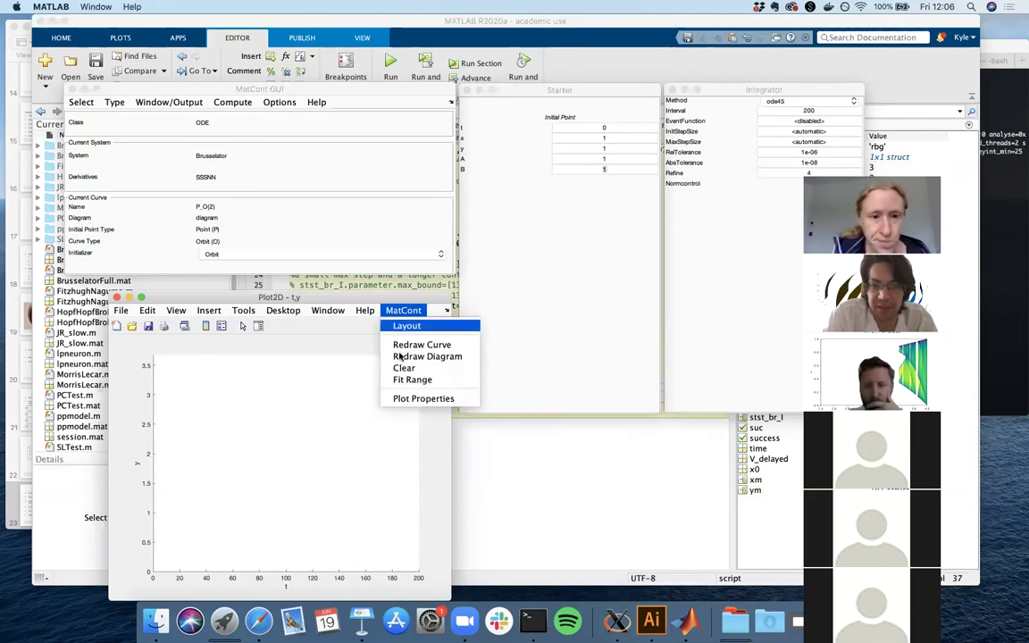
{"action": "left_click", "coordinate": [438, 329]}
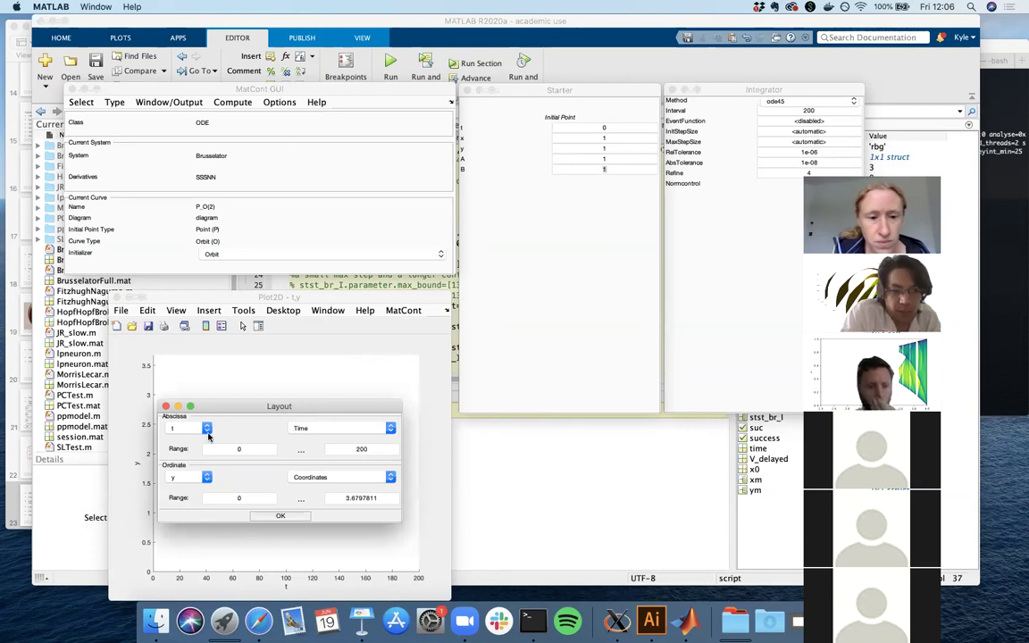
{"action": "left_click", "coordinate": [348, 427]}
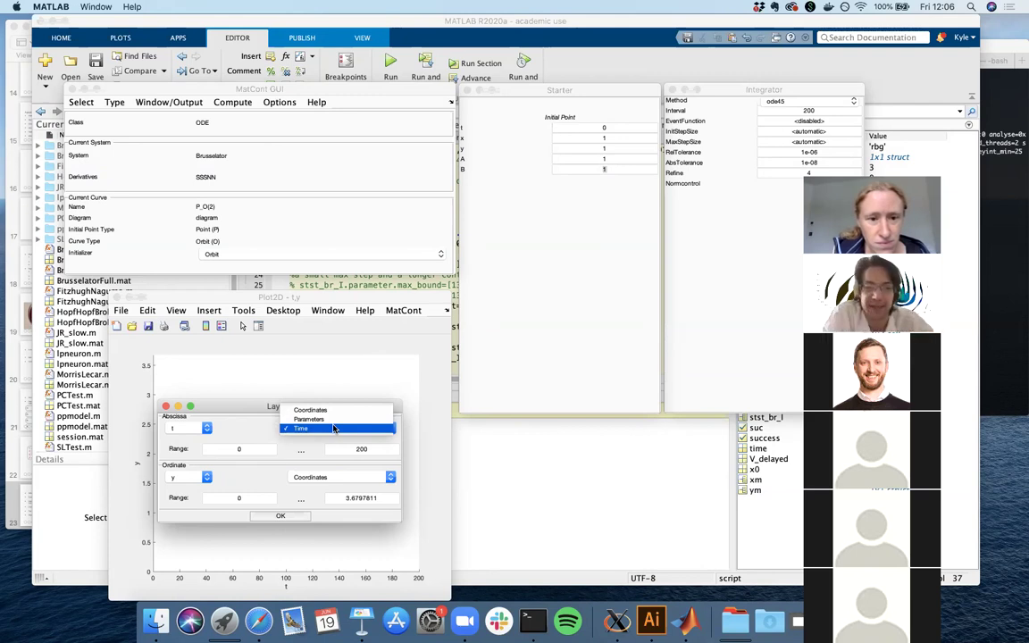
{"action": "left_click", "coordinate": [335, 429]}
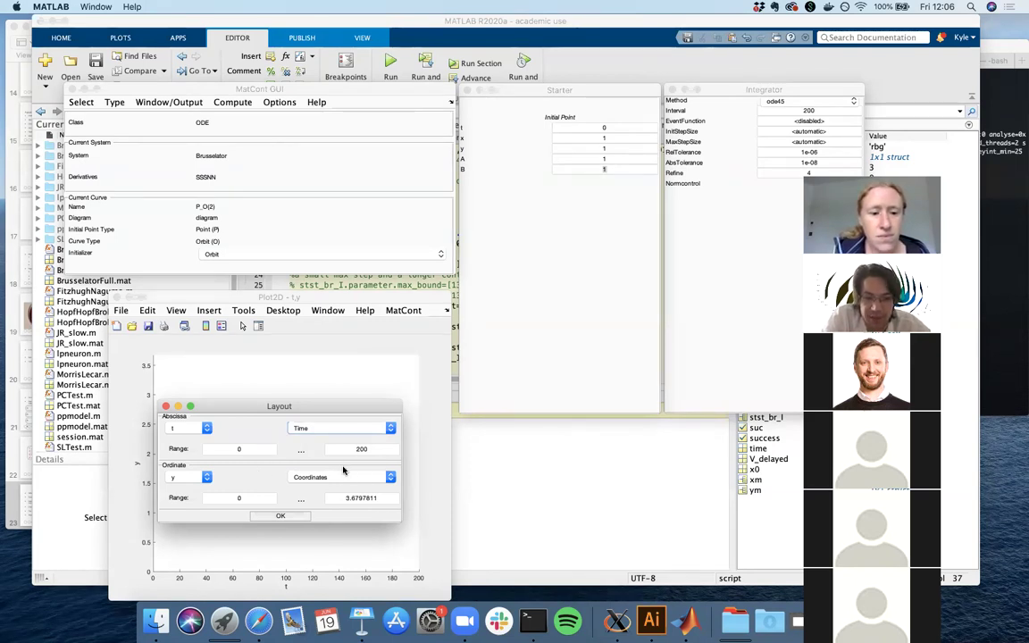
{"action": "left_click", "coordinate": [179, 477]}
{"action": "left_click", "coordinate": [175, 471]}
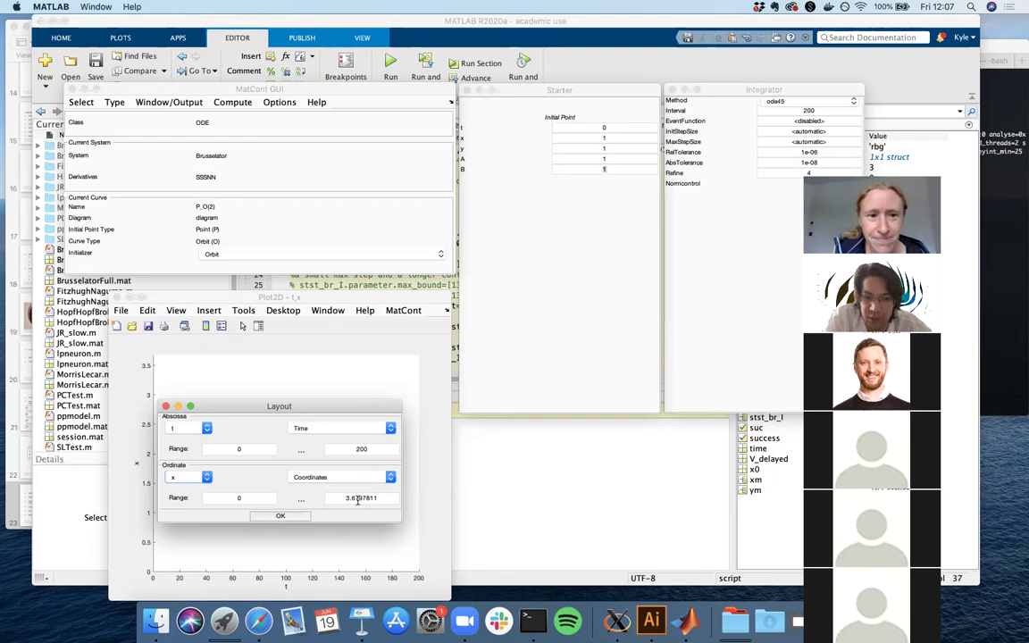
{"action": "left_click_drag", "start_coordinate": [386, 497], "coordinate": [294, 503]}
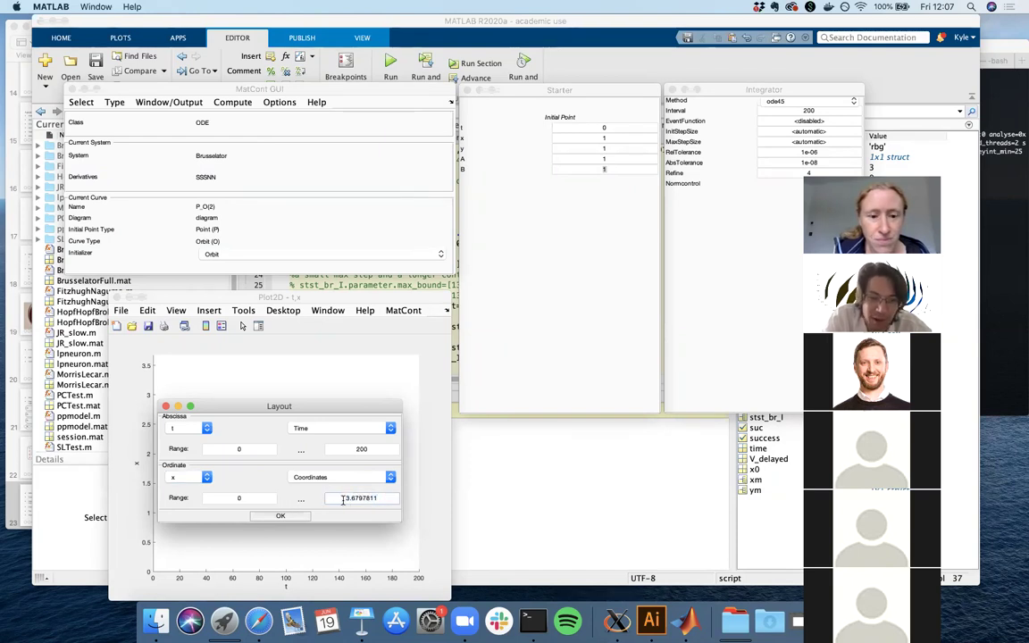
{"action": "left_click", "coordinate": [387, 499]}
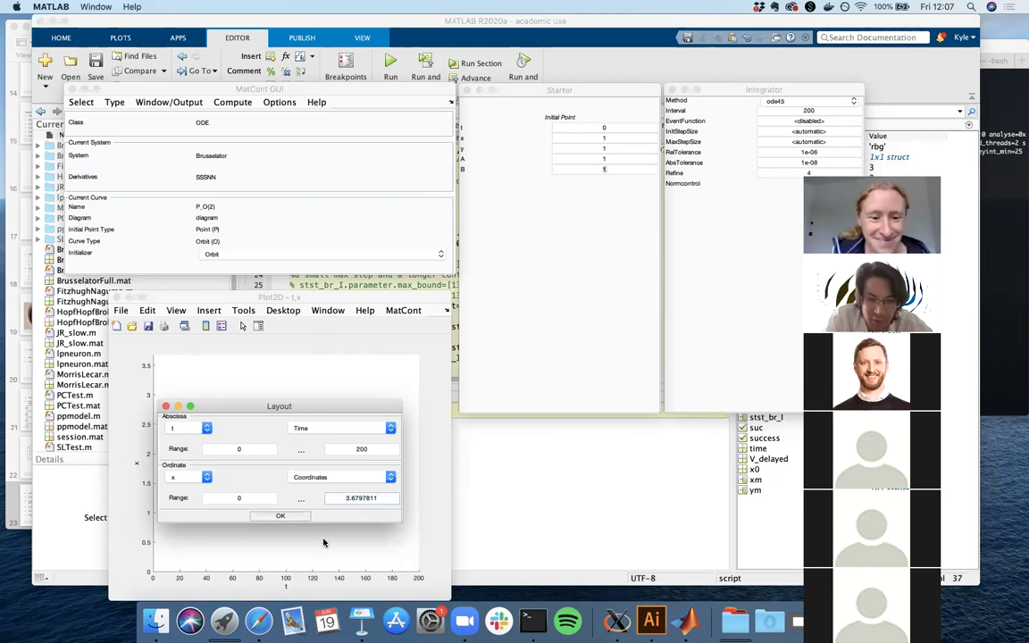
{"action": "left_click", "coordinate": [281, 518]}
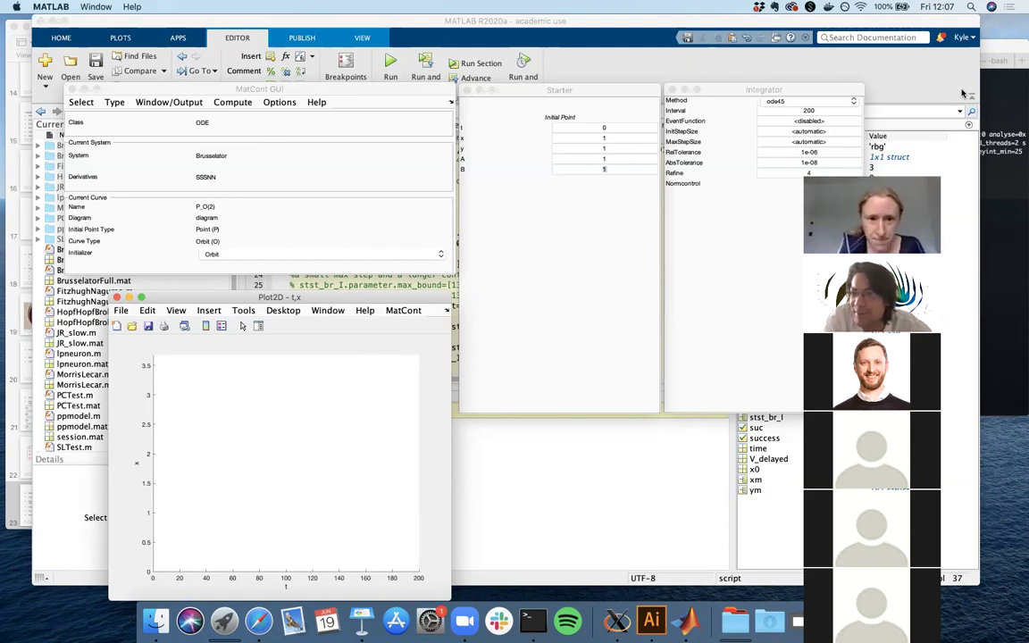
{"action": "left_click", "coordinate": [234, 103]}
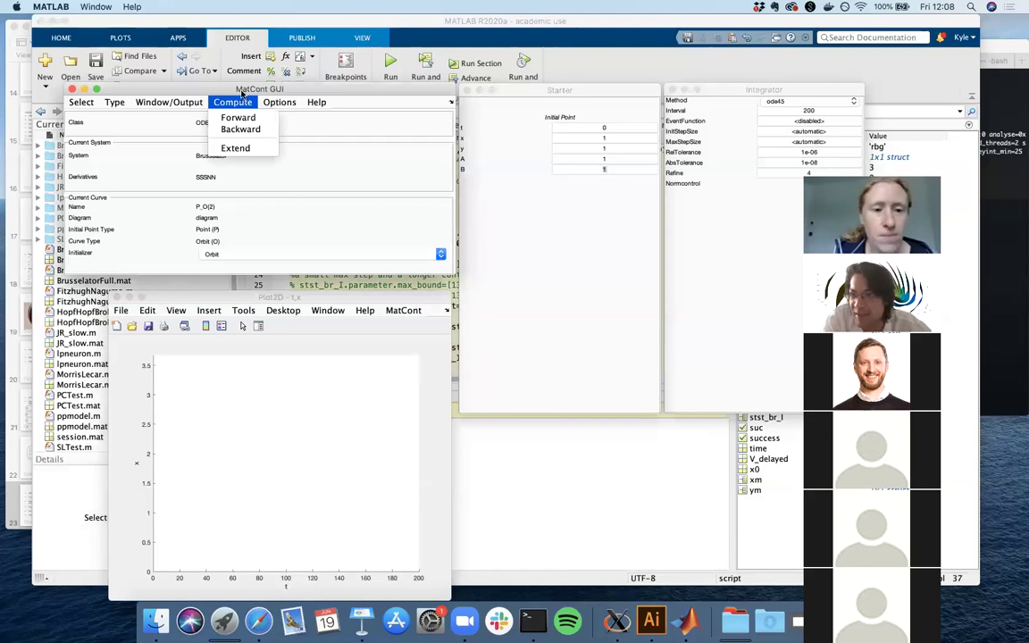
{"action": "left_click", "coordinate": [241, 93]}
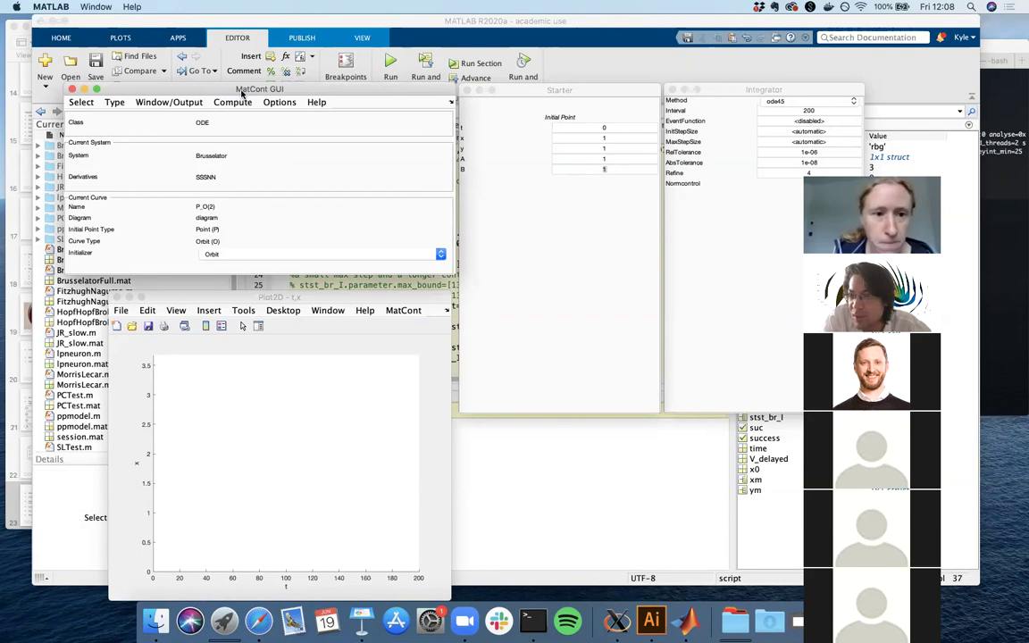
{"action": "left_click", "coordinate": [156, 621]}
{"action": "scroll", "coordinate": [367, 206], "scroll_direction": "down", "scroll_amount": 5}
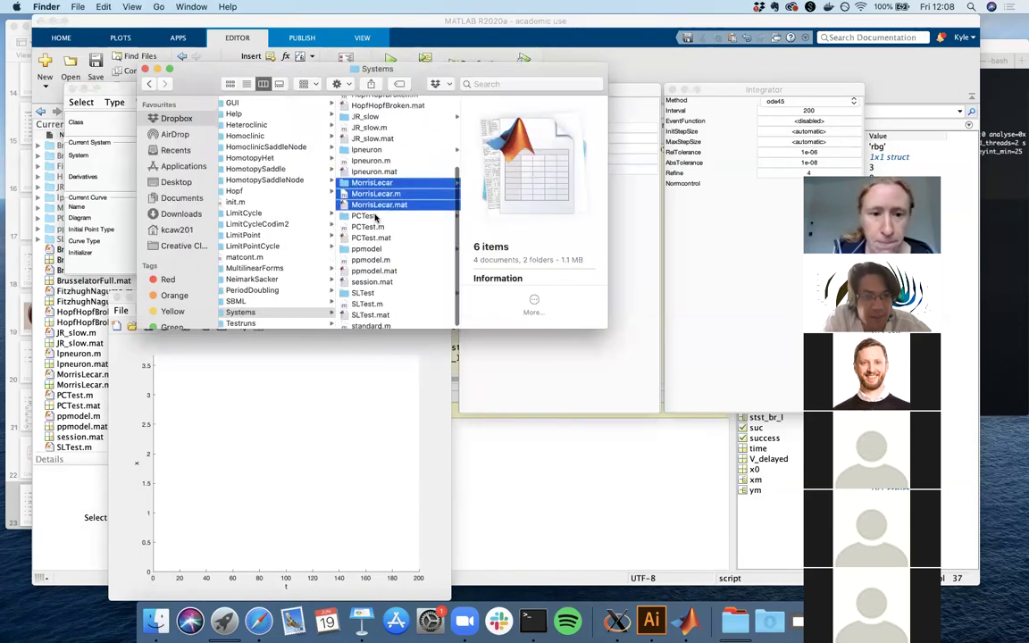
{"action": "scroll", "coordinate": [376, 217], "scroll_direction": "left", "scroll_amount": 1}
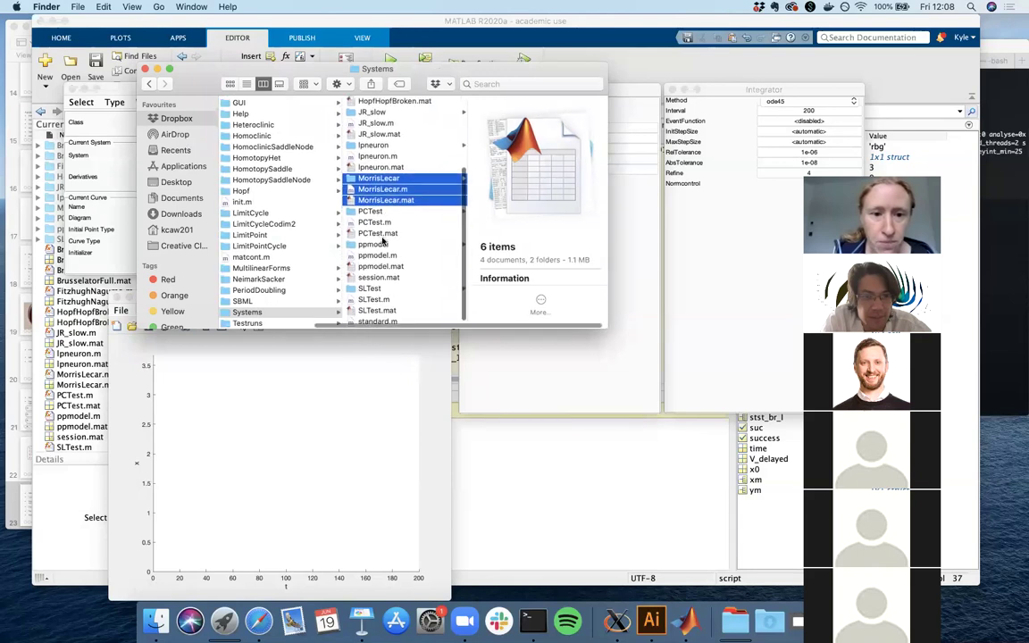
{"action": "left_click", "coordinate": [383, 323]}
{"action": "key", "text": "space"}
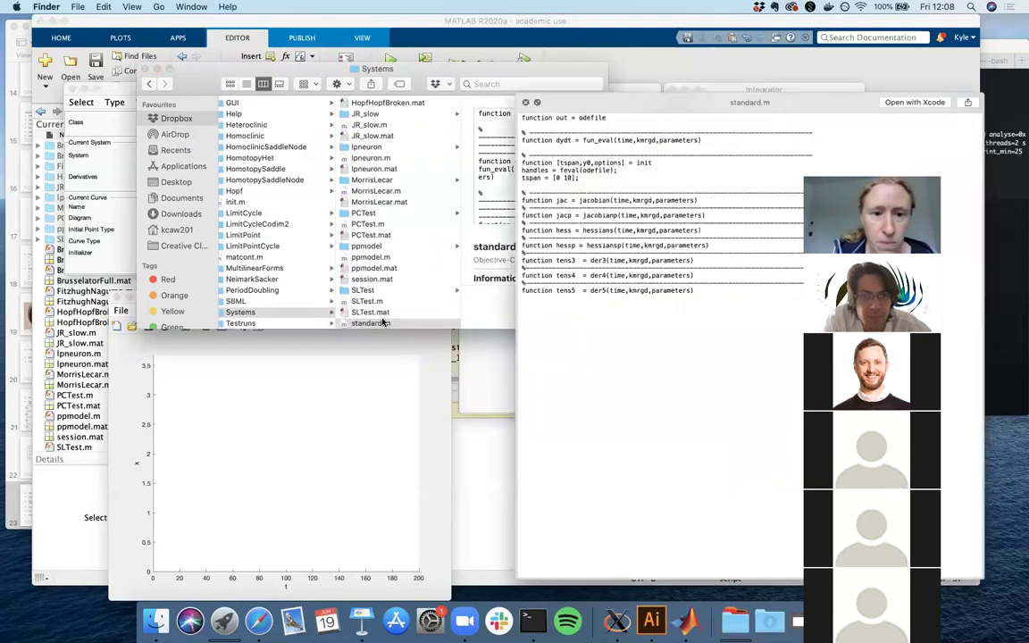
{"action": "key", "text": "space"}
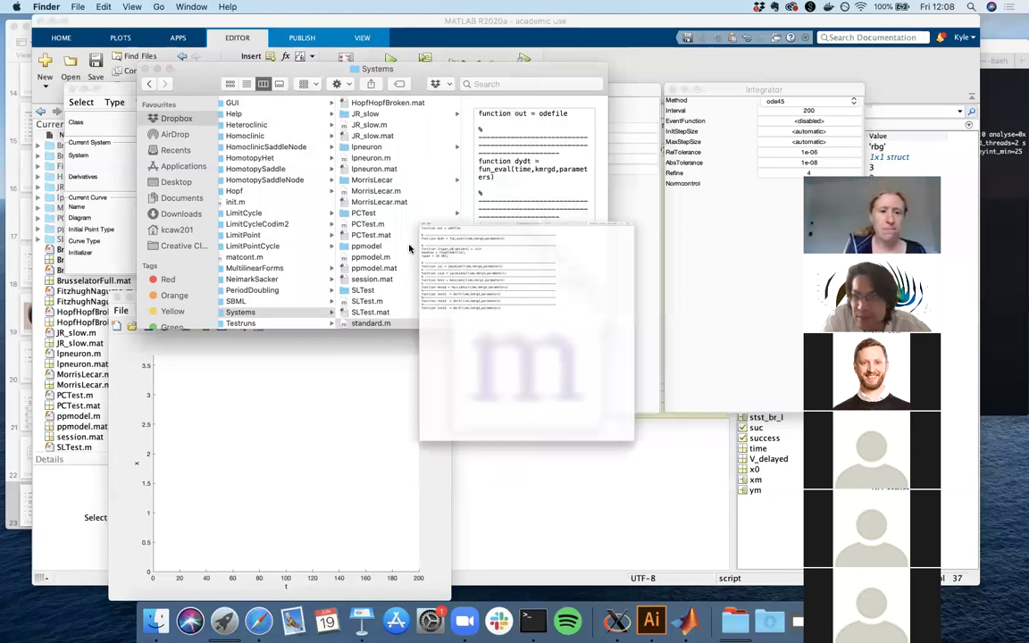
{"action": "scroll", "coordinate": [409, 248], "scroll_direction": "up", "scroll_amount": 5}
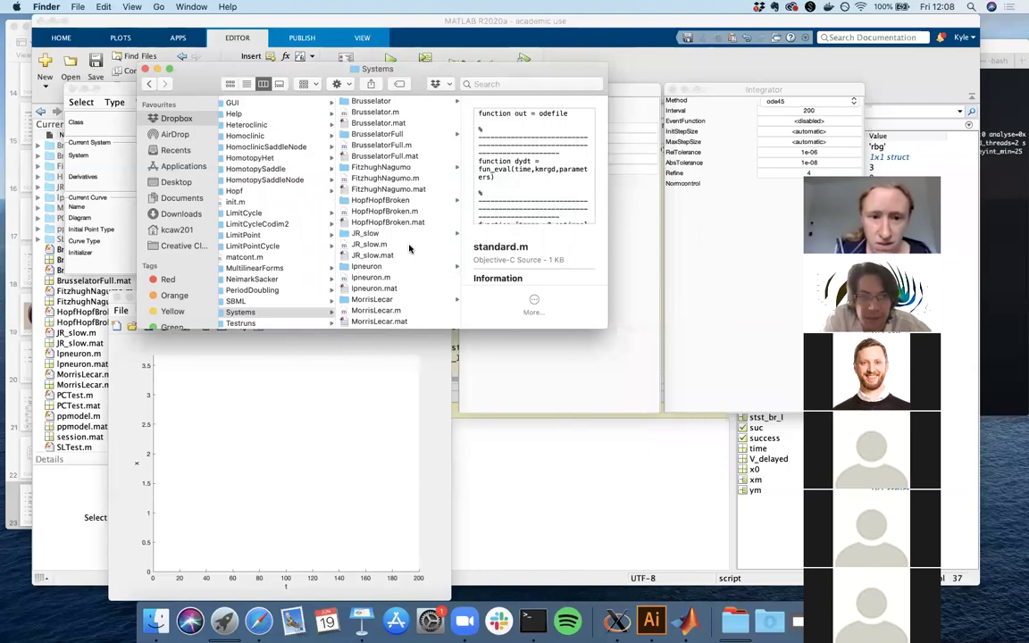
{"action": "scroll", "coordinate": [409, 249], "scroll_direction": "left", "scroll_amount": 2}
{"action": "scroll", "coordinate": [410, 249], "scroll_direction": "down", "scroll_amount": 6}
{"action": "scroll", "coordinate": [409, 249], "scroll_direction": "up", "scroll_amount": 6}
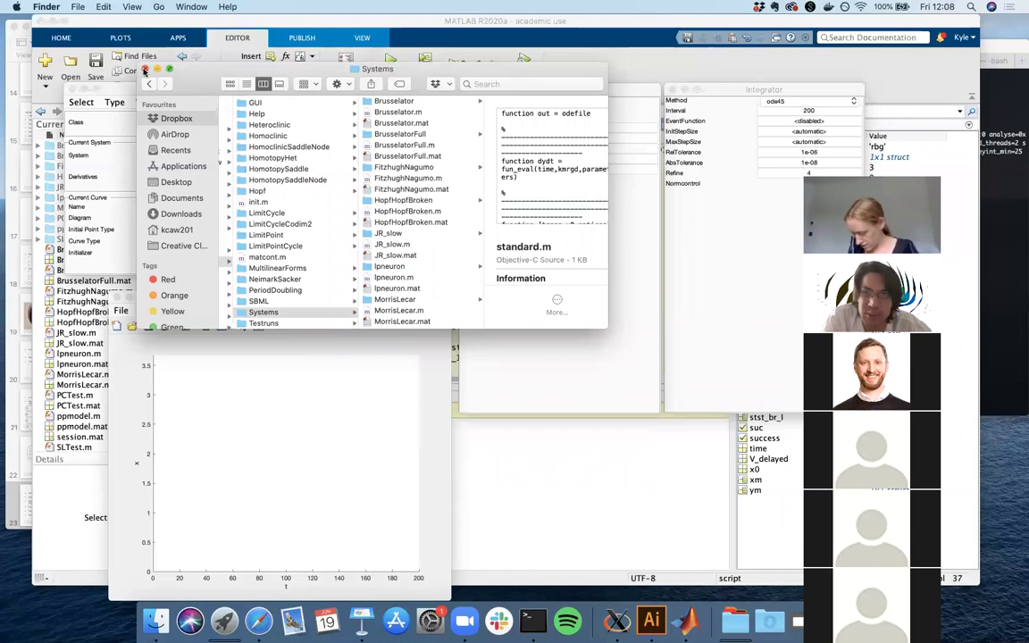
{"action": "left_click", "coordinate": [145, 70]}
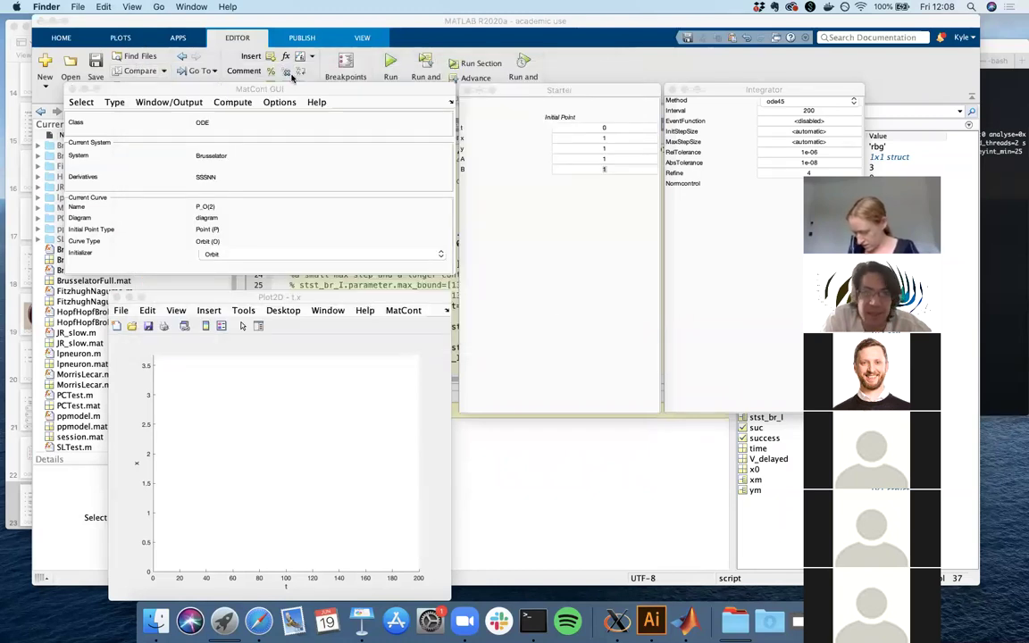
Step: Run a forward integration of the Brusselator orbit, drawing a flat x=1 line over t 0–200
{"action": "left_click", "coordinate": [556, 99]}
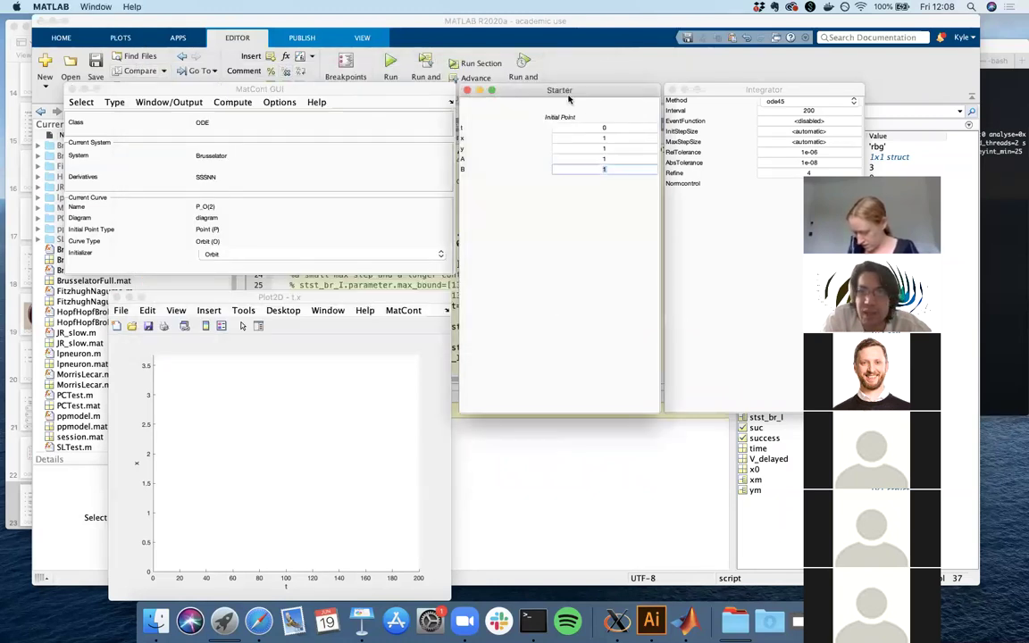
{"action": "left_click", "coordinate": [733, 96]}
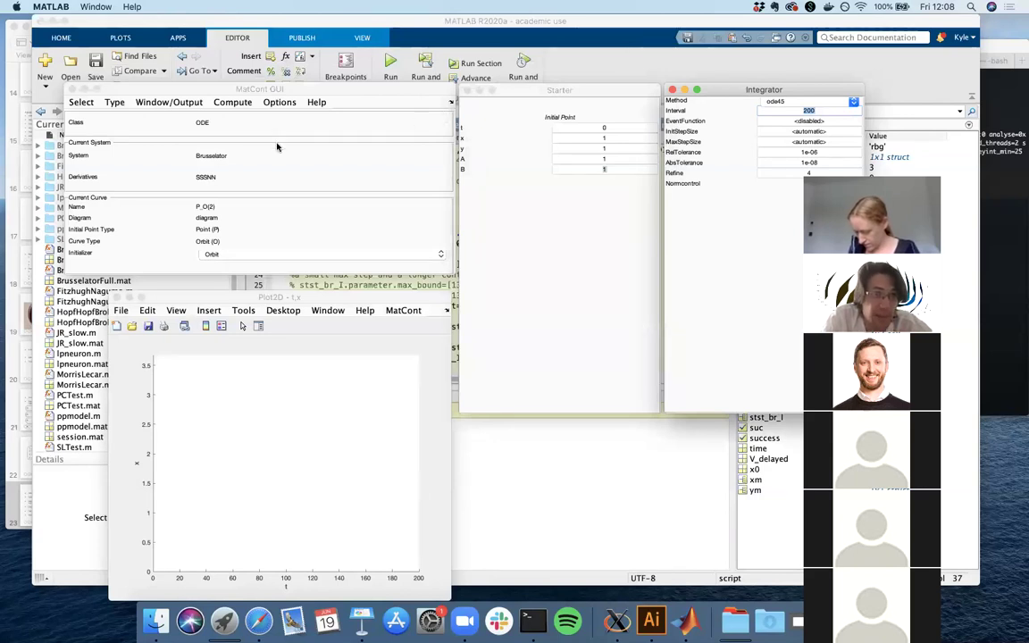
{"action": "left_click", "coordinate": [232, 104]}
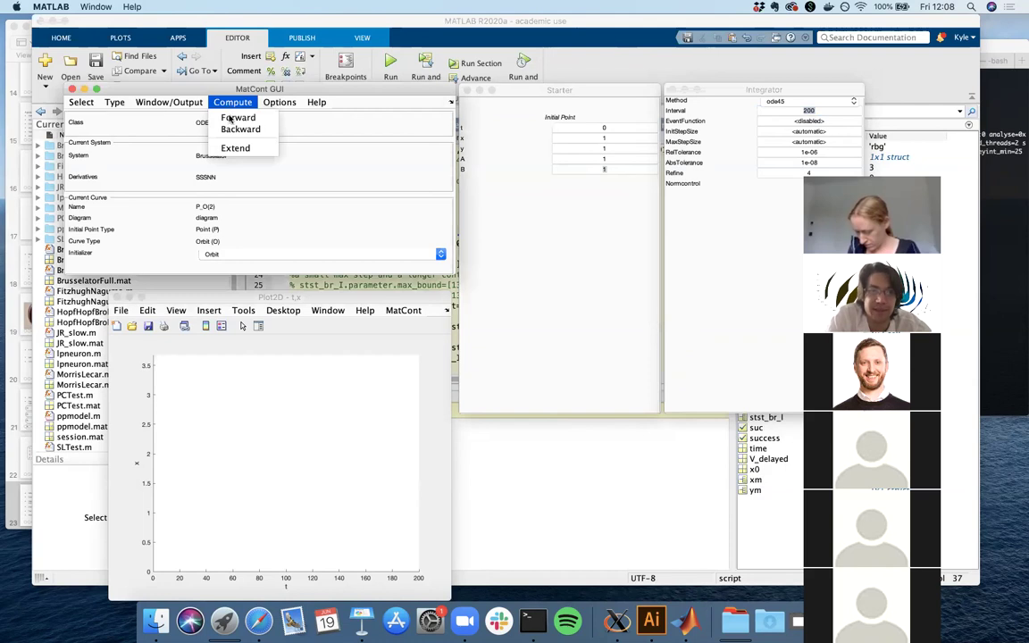
{"action": "left_click", "coordinate": [297, 131]}
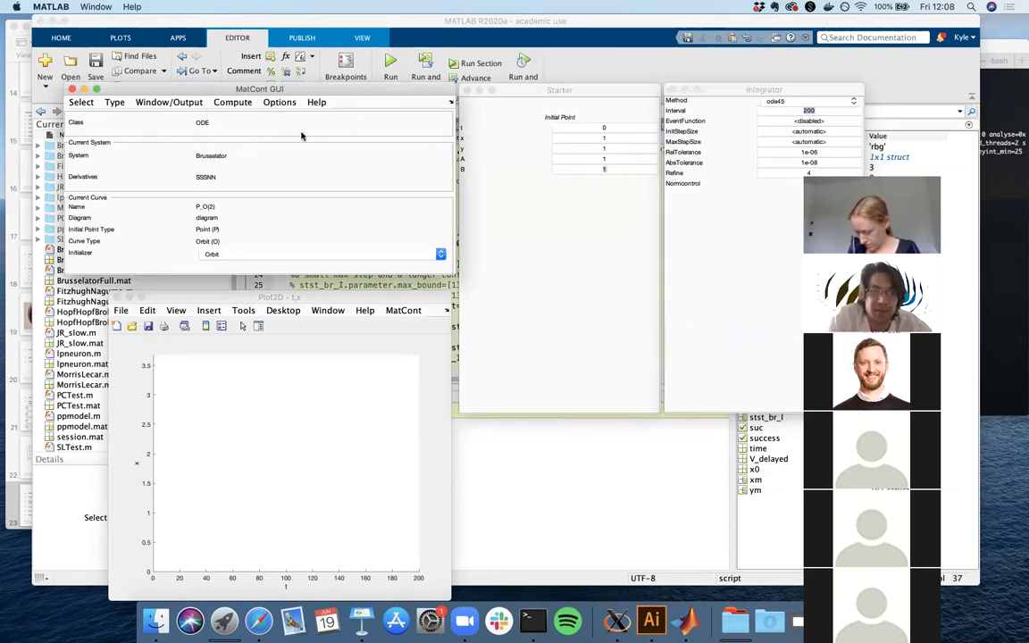
{"action": "left_click", "coordinate": [229, 101]}
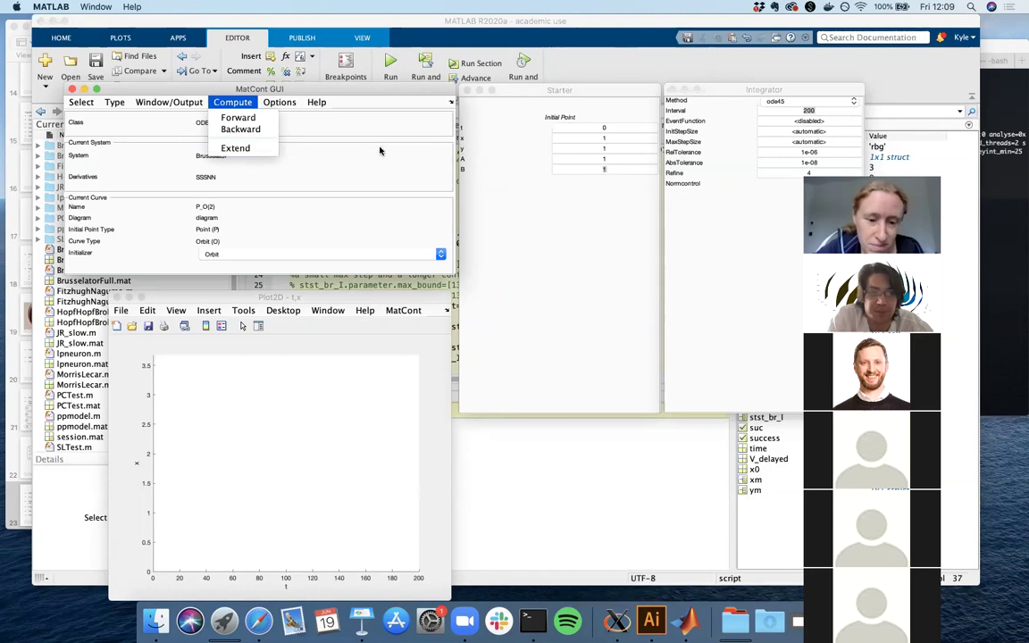
{"action": "left_click", "coordinate": [248, 120]}
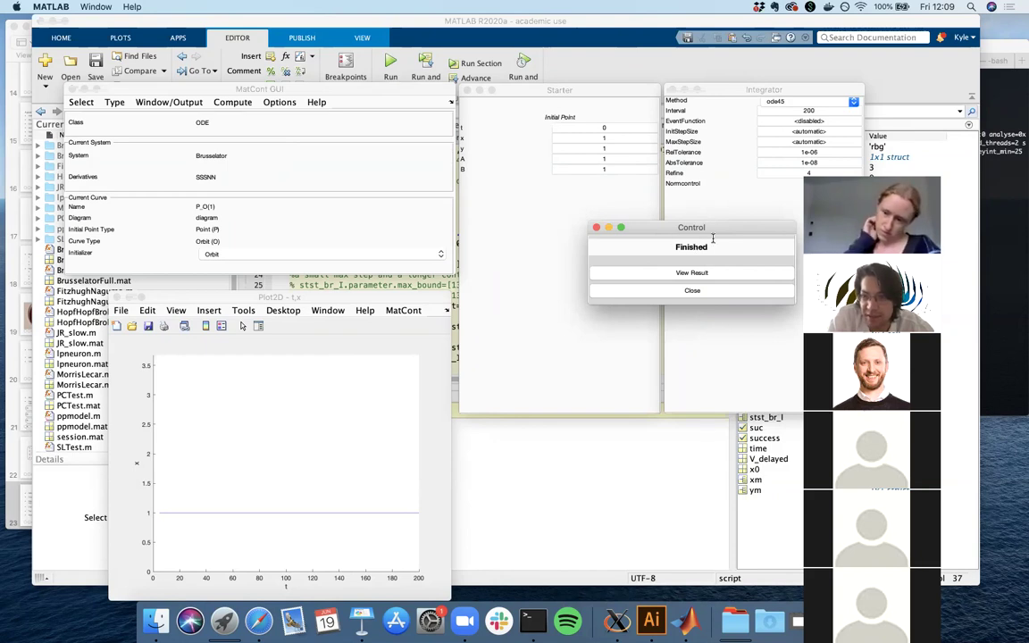
Step: Inspect the orbit's first and last points in the Data Browser, the last at t 200, point 41
{"action": "left_click", "coordinate": [696, 275]}
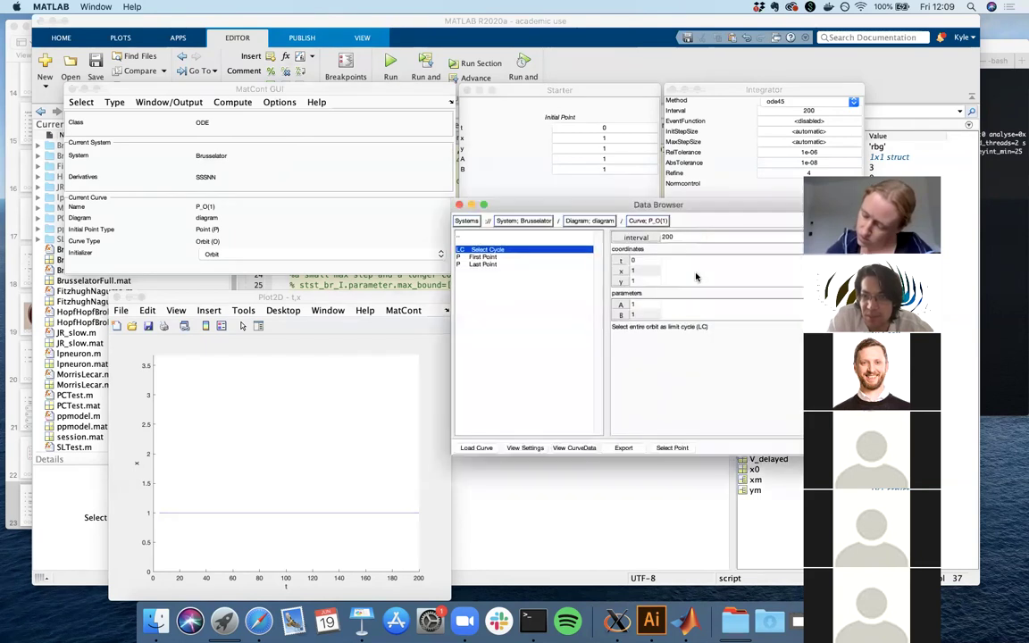
{"action": "left_click", "coordinate": [445, 230]}
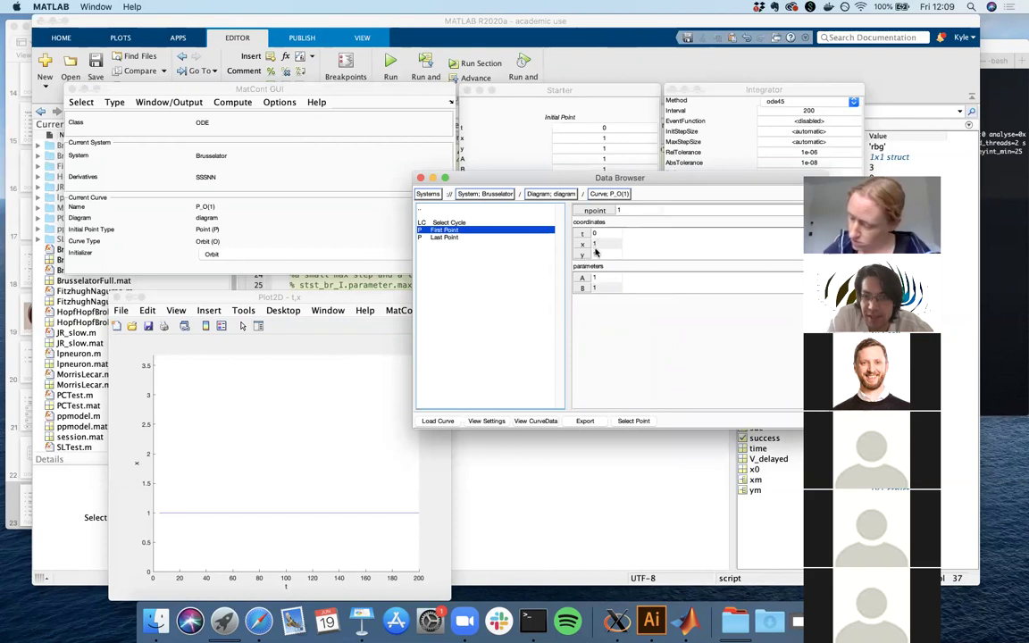
{"action": "left_click", "coordinate": [507, 237]}
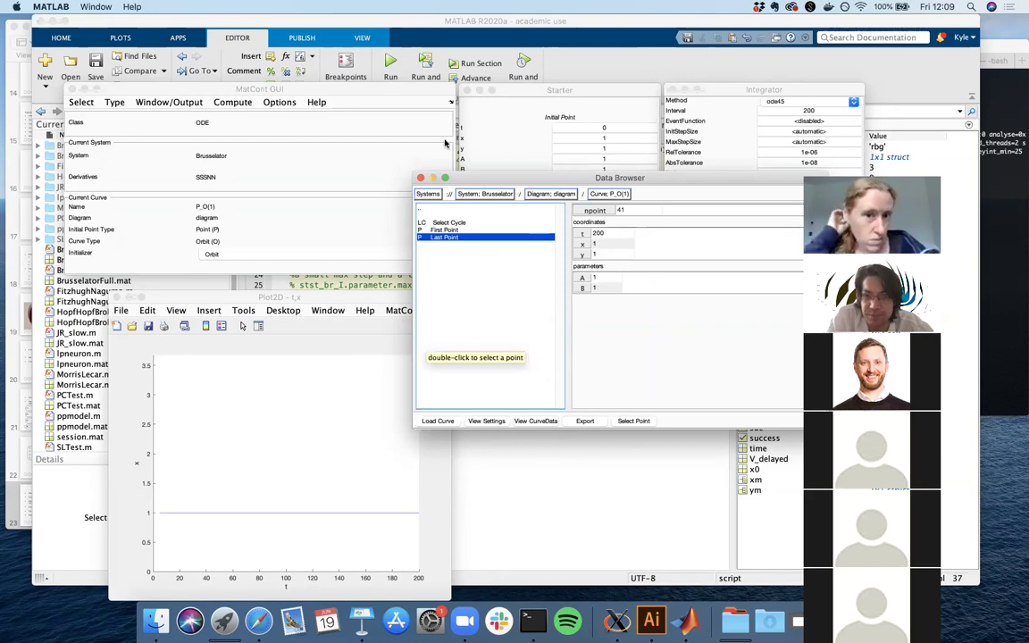
{"action": "double_click", "coordinate": [426, 343]}
Step: Move the Control notice down and the t,x plot window higher up
{"action": "left_click_drag", "start_coordinate": [638, 227], "coordinate": [636, 280]}
{"action": "left_click_drag", "start_coordinate": [353, 302], "coordinate": [354, 297]}
{"action": "left_click_drag", "start_coordinate": [398, 208], "coordinate": [332, 131]}
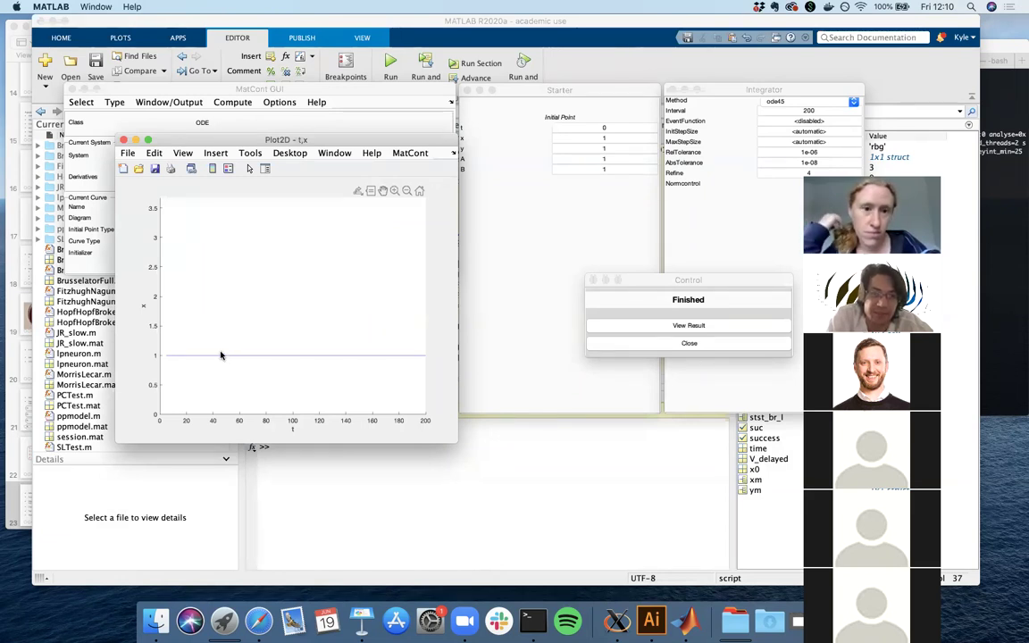
Step: Close the Control notice and set the Starter's initial x value to 0, keeping A and B at 1
{"action": "left_click", "coordinate": [591, 281]}
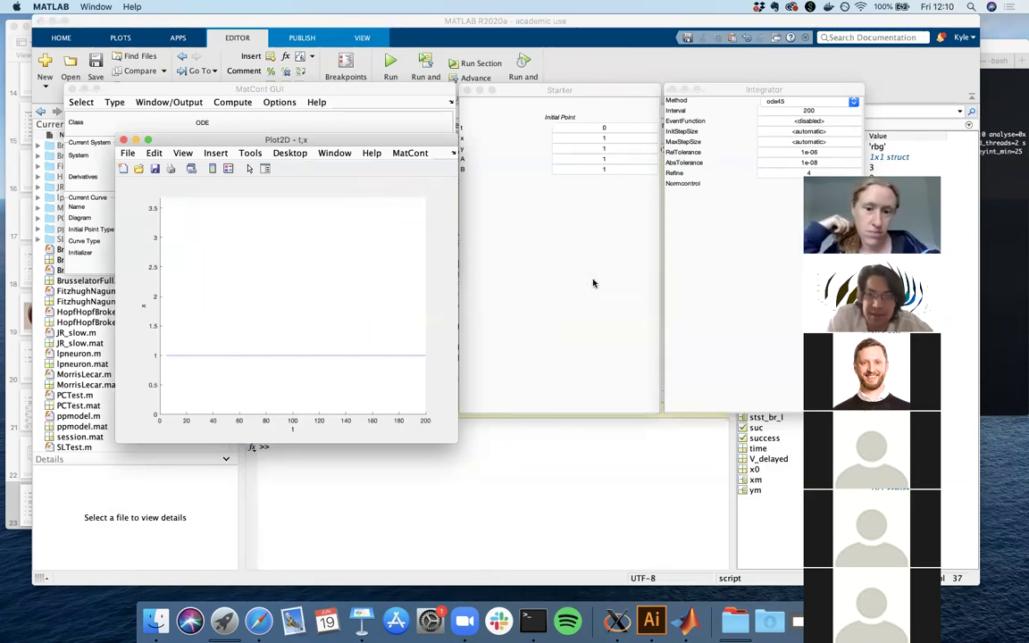
{"action": "left_click", "coordinate": [372, 153]}
{"action": "left_click", "coordinate": [304, 224]}
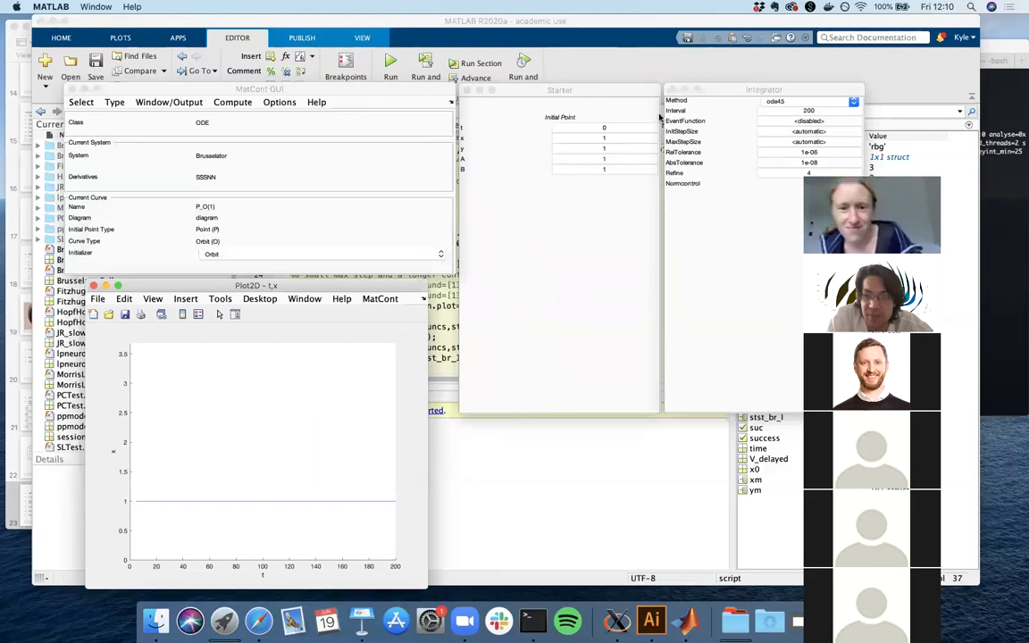
{"action": "left_click", "coordinate": [613, 114]}
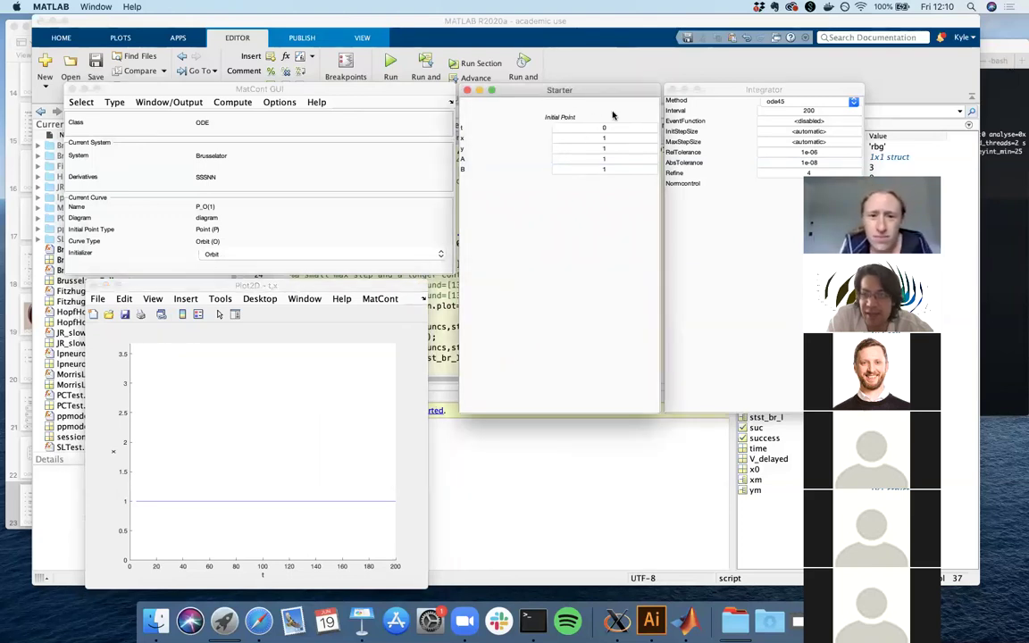
{"action": "left_click", "coordinate": [604, 138]}
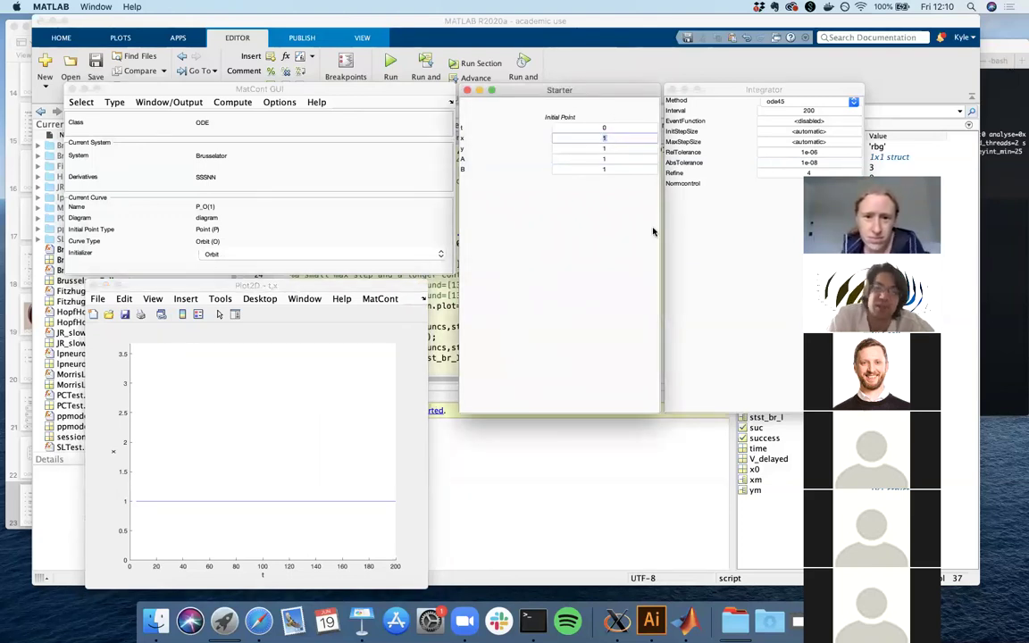
{"action": "type", "text": "0"}
{"action": "key", "text": "Return"}
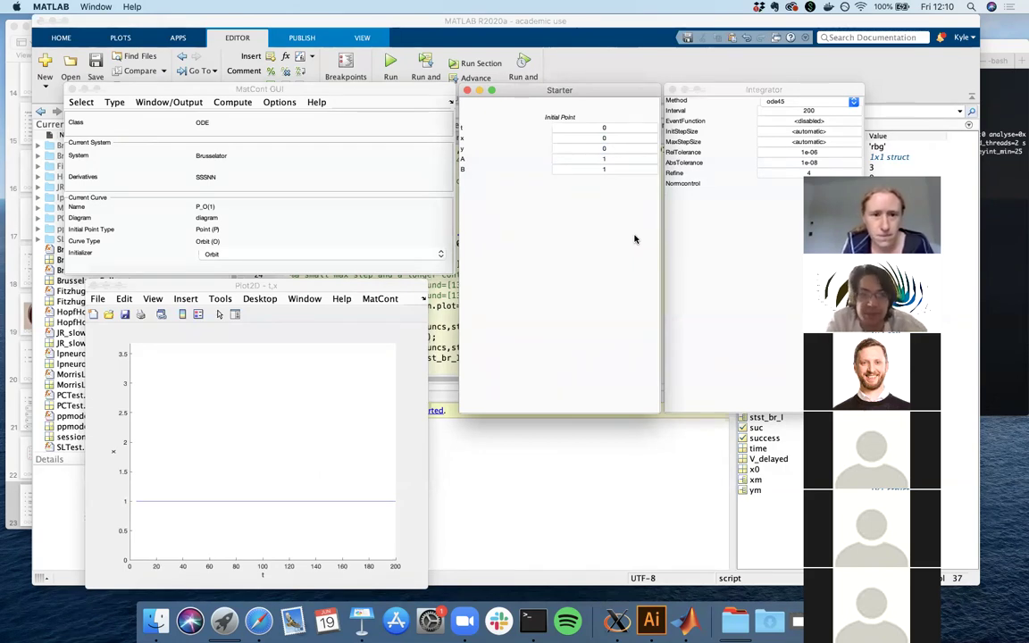
Step: Clear the flat x=1 curve from the plot and integrate forward again from the zero start
{"action": "left_click", "coordinate": [376, 300]}
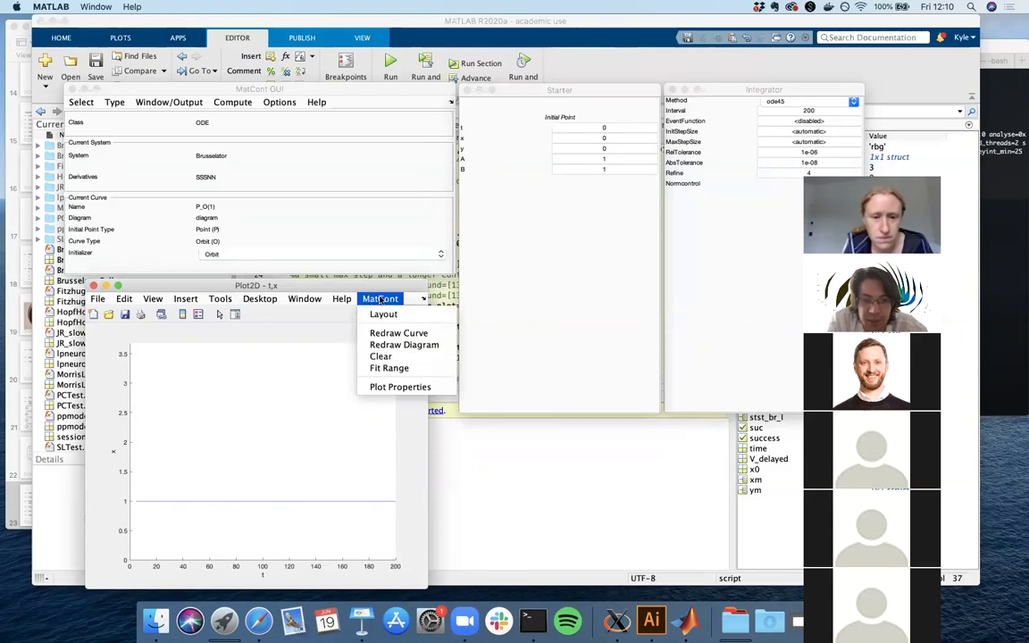
{"action": "left_click", "coordinate": [401, 357]}
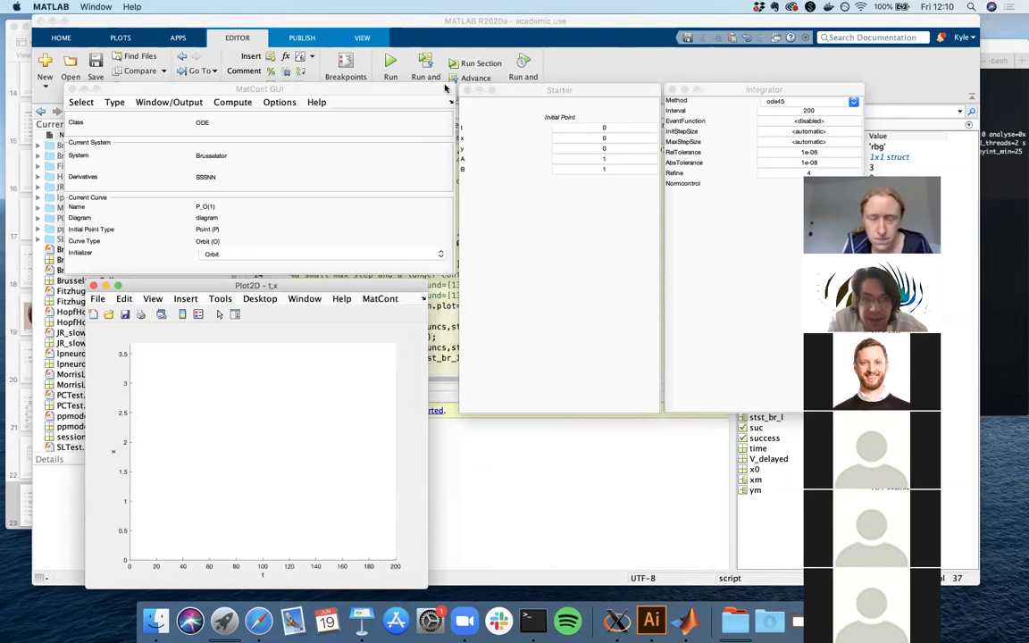
{"action": "left_click", "coordinate": [401, 87]}
{"action": "left_click", "coordinate": [753, 93]}
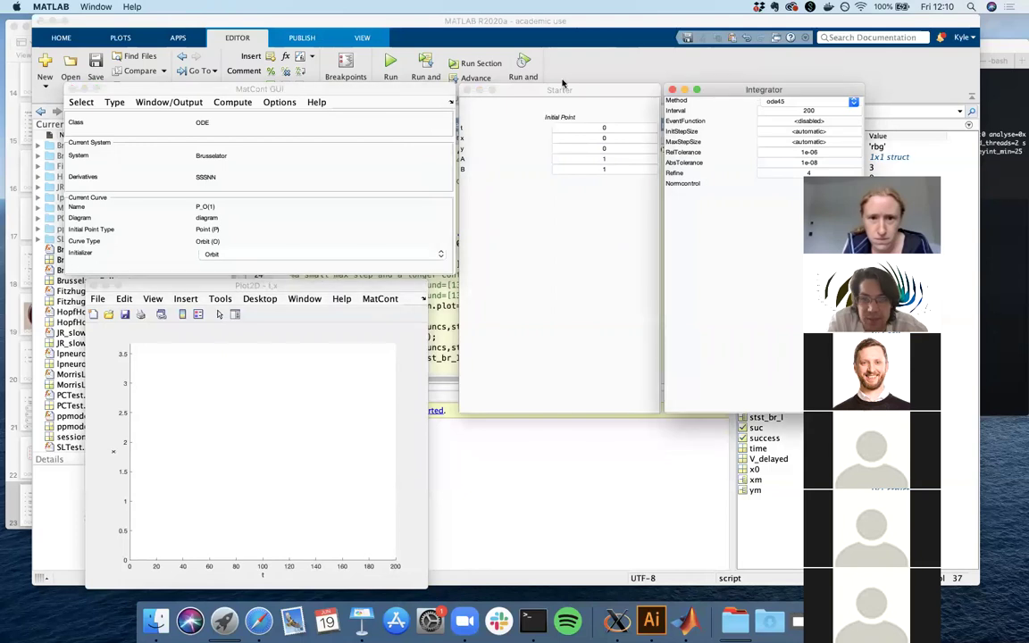
{"action": "left_click", "coordinate": [559, 87]}
{"action": "left_click", "coordinate": [232, 103]}
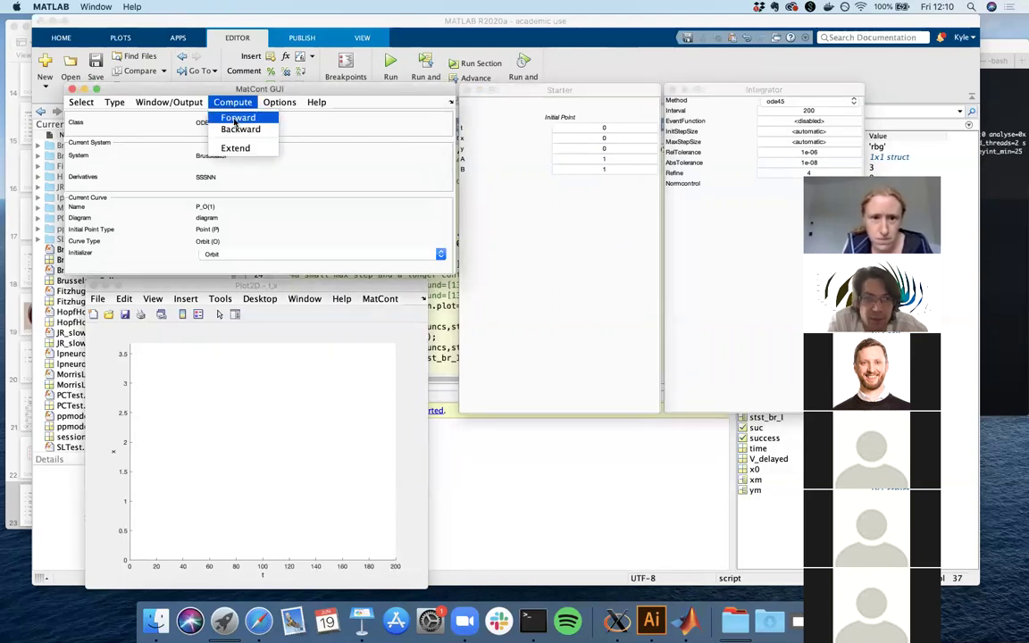
{"action": "left_click", "coordinate": [235, 119]}
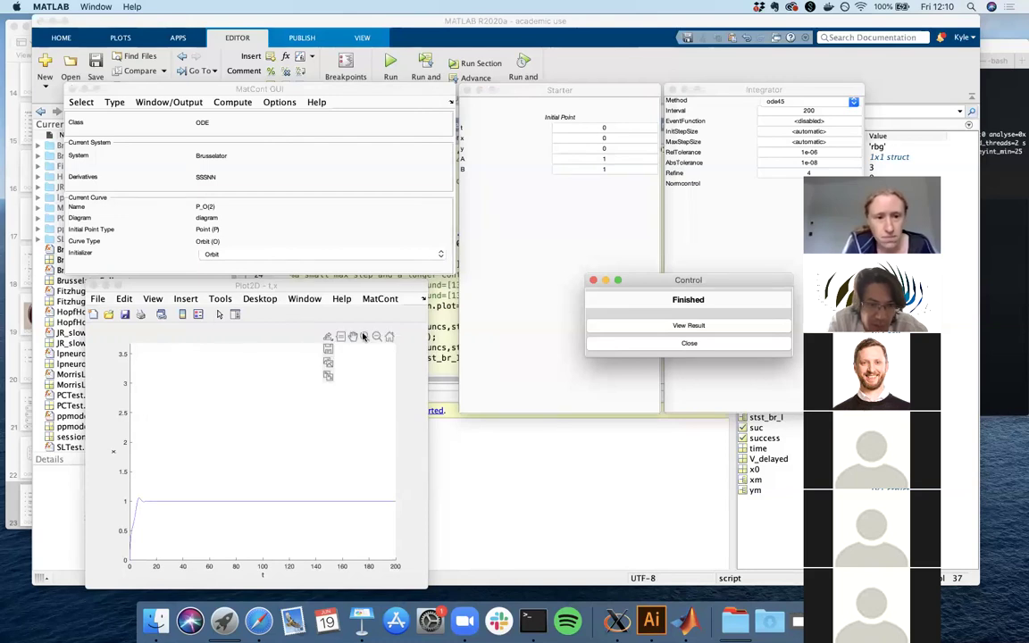
Step: Zoom in on the orbit's initial rise from 0, close the notice, then zoom back out to t 0–200
{"action": "left_click", "coordinate": [327, 337]}
{"action": "left_click_drag", "start_coordinate": [160, 480], "coordinate": [130, 561]}
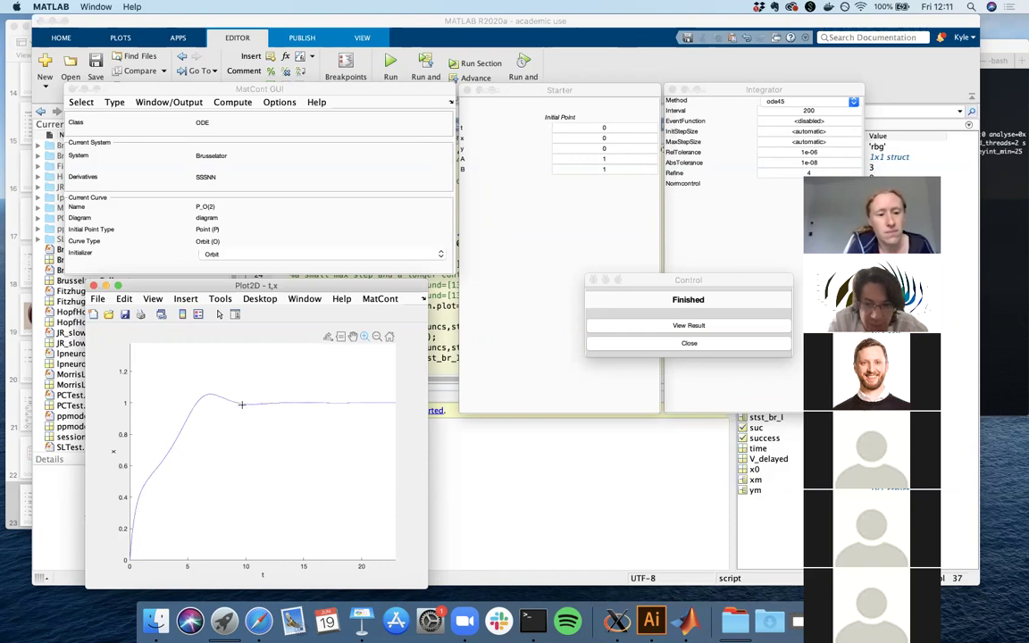
{"action": "left_click", "coordinate": [593, 281]}
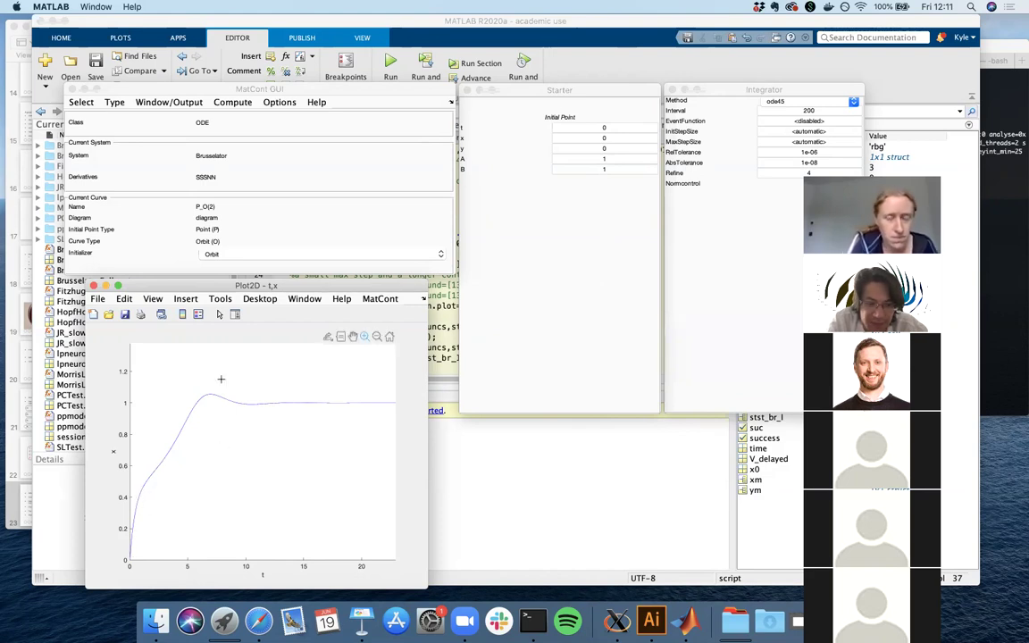
{"action": "left_click", "coordinate": [376, 337]}
{"action": "left_click", "coordinate": [340, 383]}
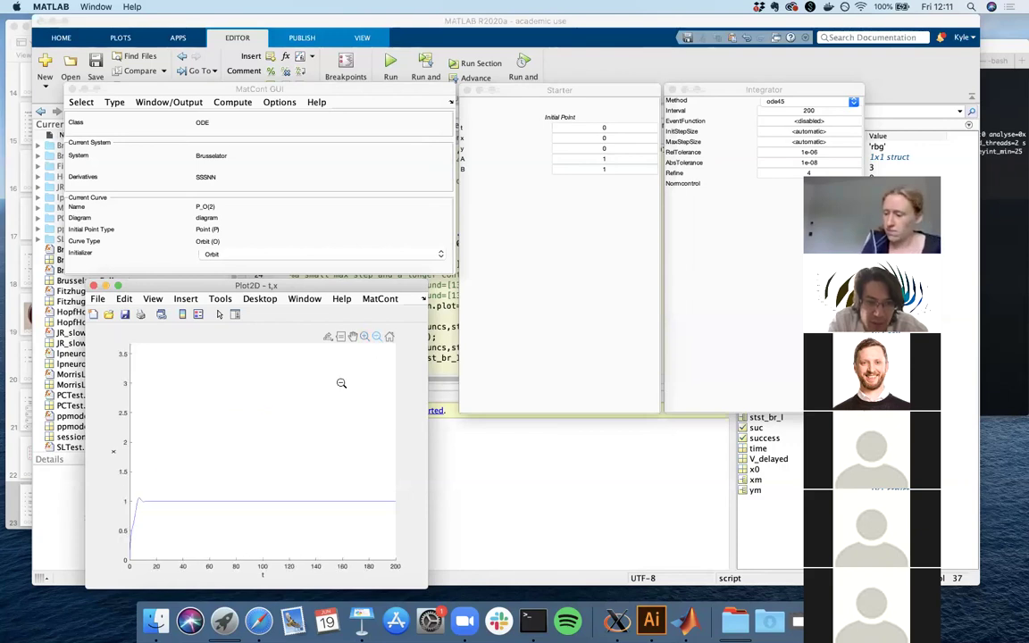
{"action": "left_click", "coordinate": [384, 300]}
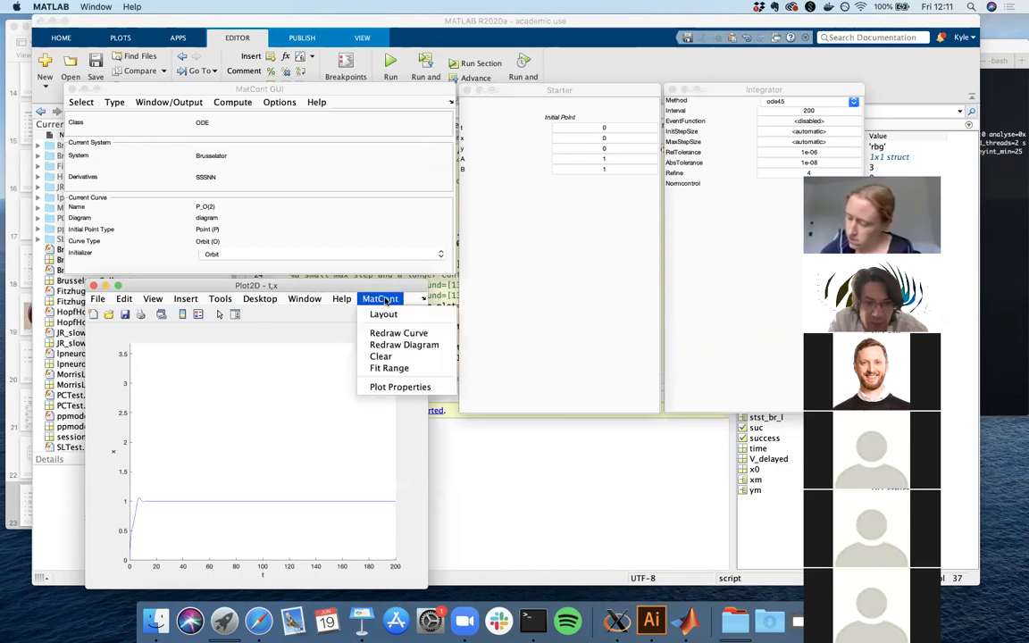
Step: Switch the plot's ordinate from x to y in the Layout dialog
{"action": "left_click", "coordinate": [376, 314]}
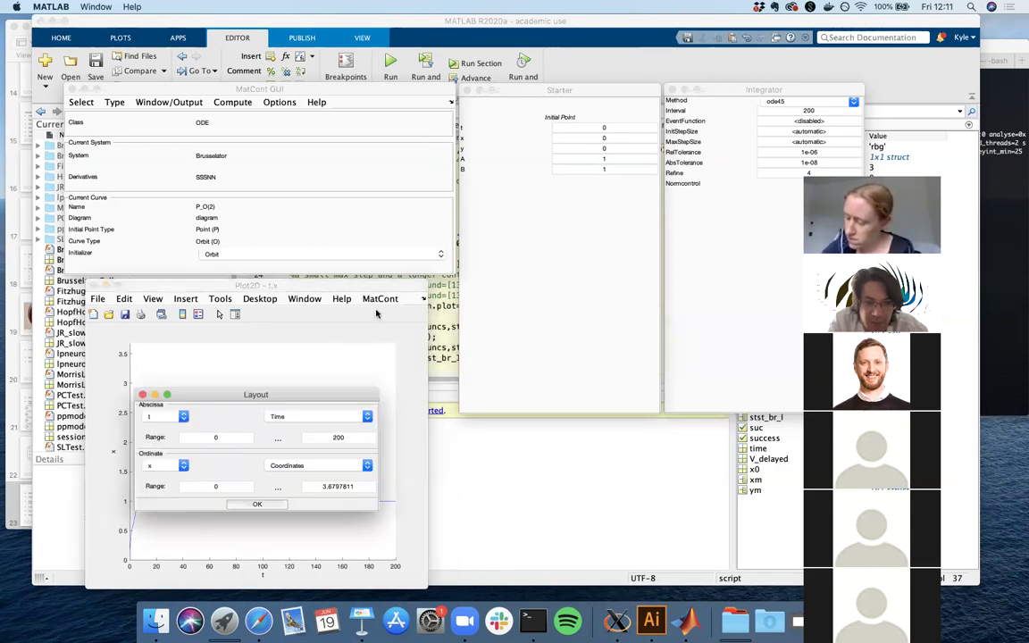
{"action": "left_click", "coordinate": [163, 466]}
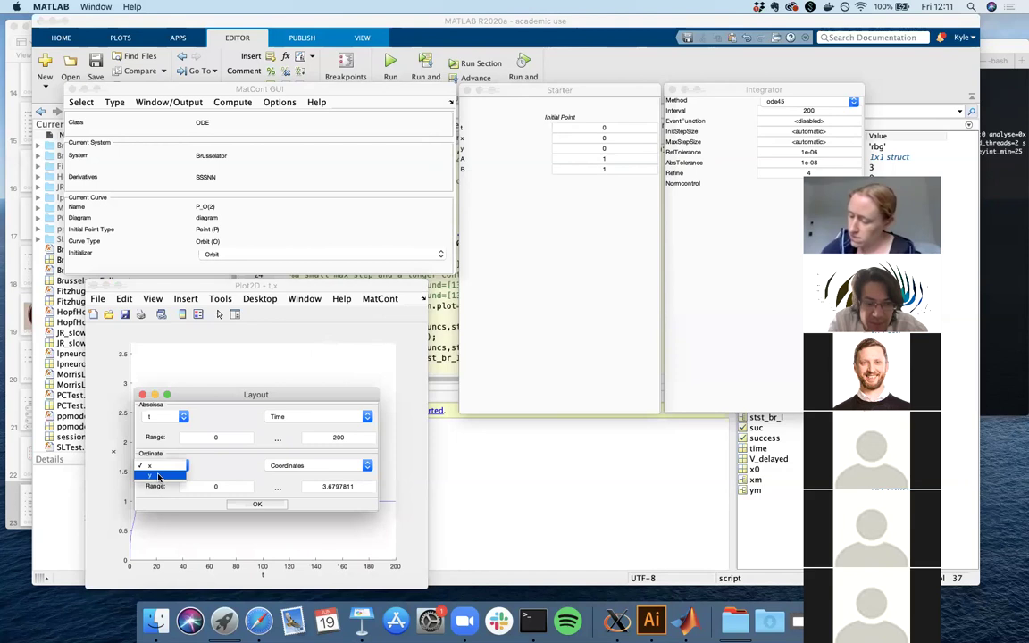
{"action": "left_click", "coordinate": [159, 477]}
{"action": "left_click_drag", "start_coordinate": [204, 390], "coordinate": [347, 387]}
{"action": "left_click", "coordinate": [399, 499]}
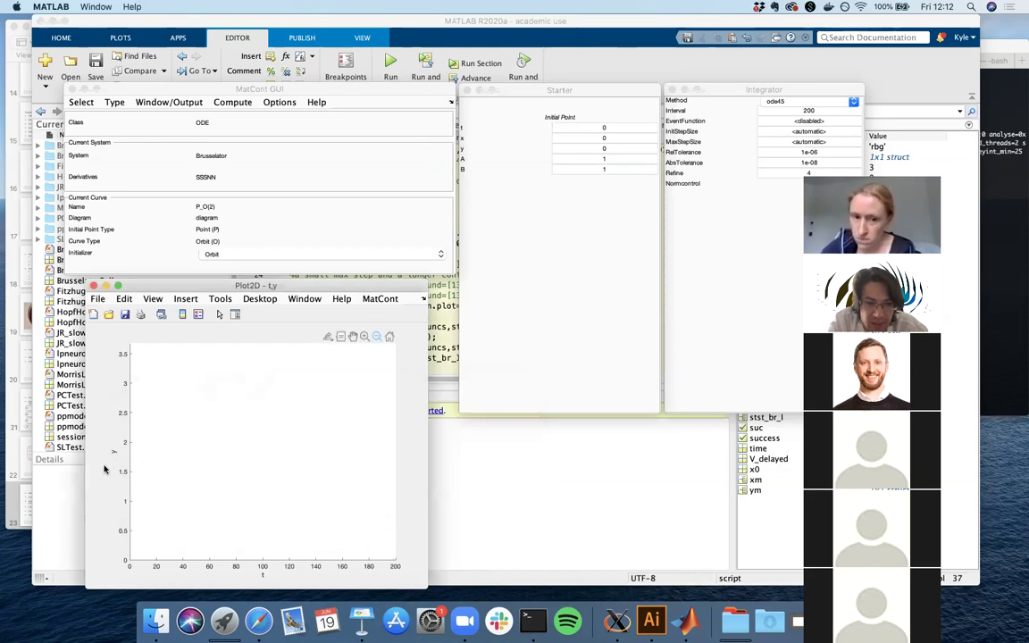
Step: Redraw the orbit as y against t and zoom into its first 19 time units
{"action": "left_click", "coordinate": [381, 300]}
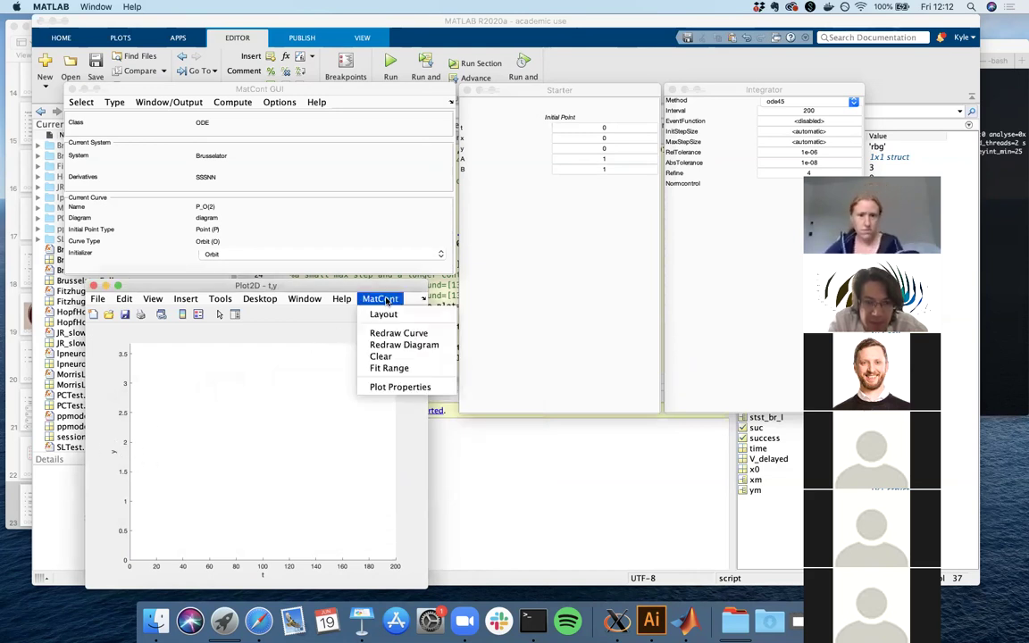
{"action": "left_click", "coordinate": [414, 337]}
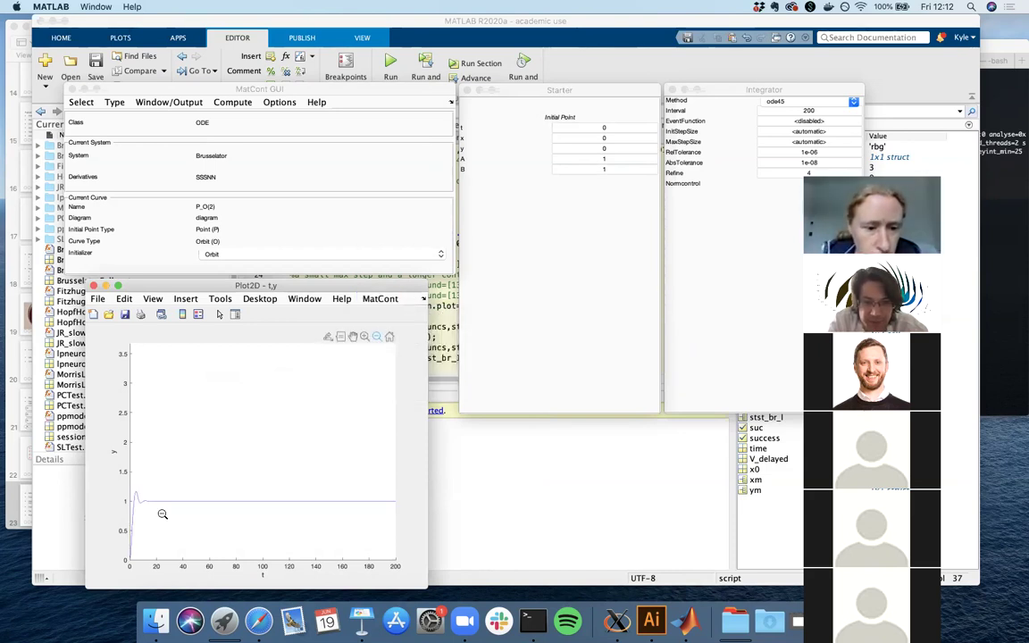
{"action": "left_click", "coordinate": [365, 337]}
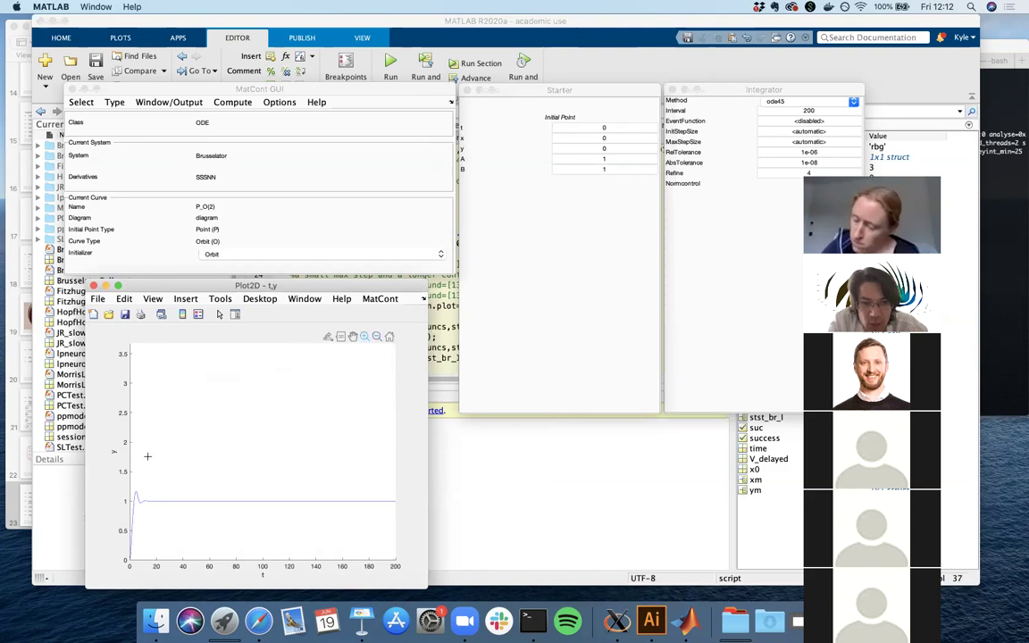
{"action": "left_click_drag", "start_coordinate": [154, 479], "coordinate": [133, 556]}
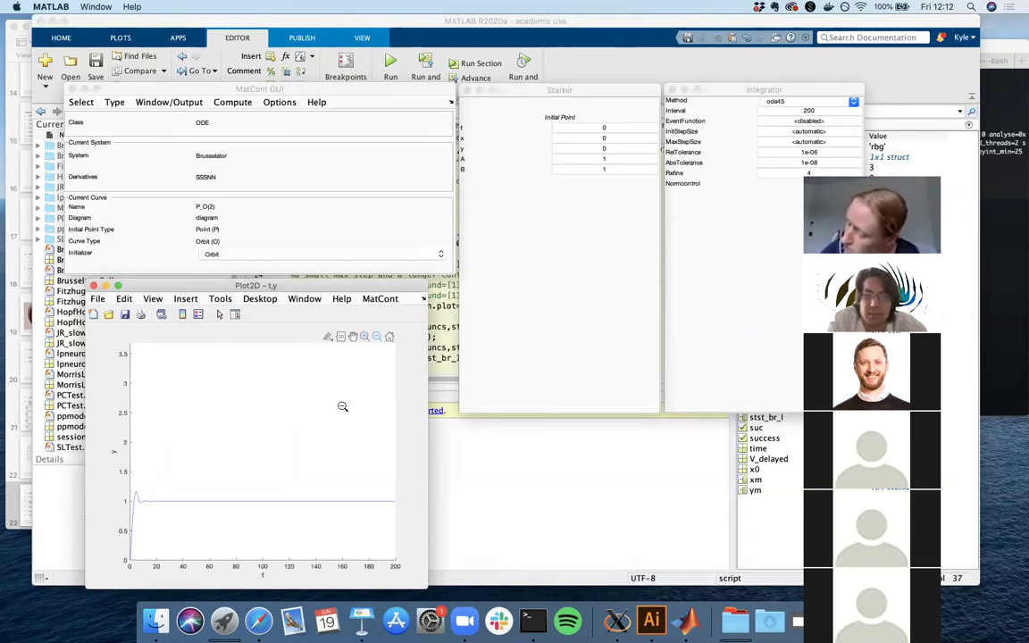
{"action": "left_click", "coordinate": [567, 232]}
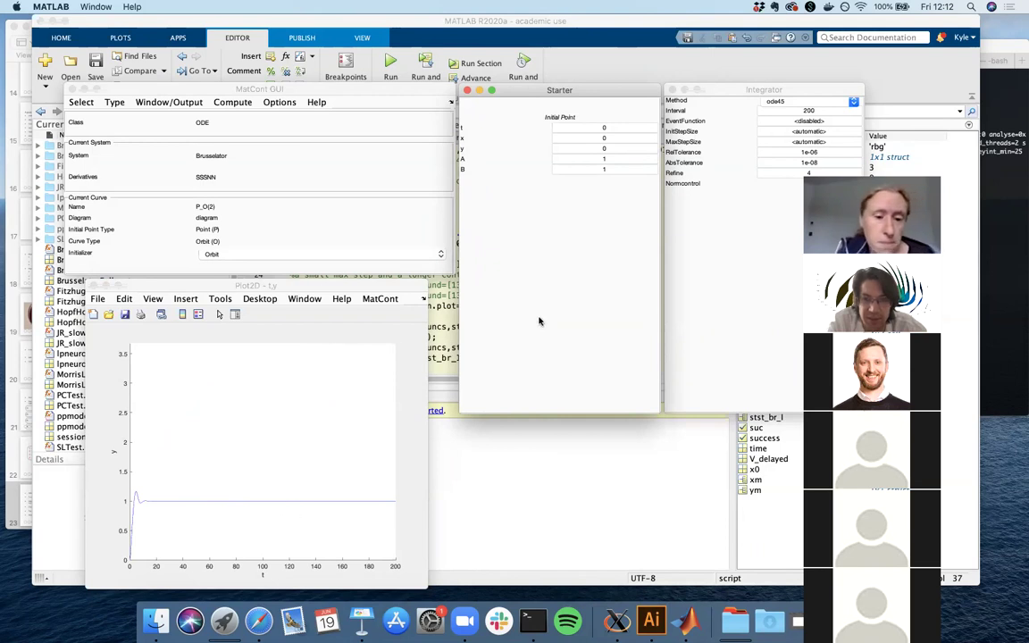
Step: Change the Integrator's Interval from 200 to 60, keeping ode45
{"action": "left_click", "coordinate": [391, 92]}
{"action": "double_click", "coordinate": [808, 111]}
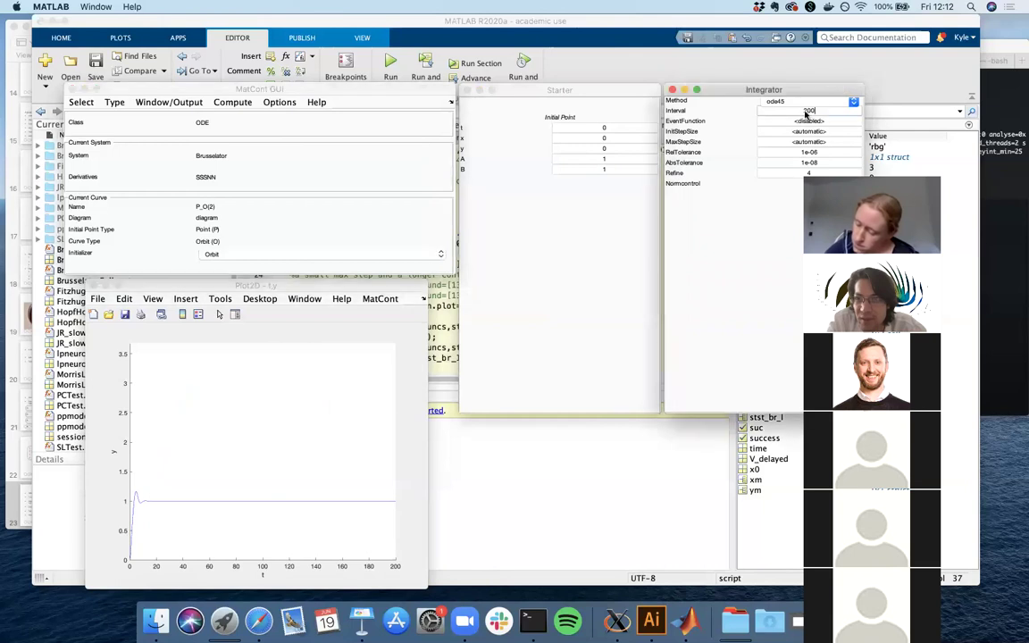
{"action": "type", "text": "60"}
{"action": "left_click", "coordinate": [791, 152]}
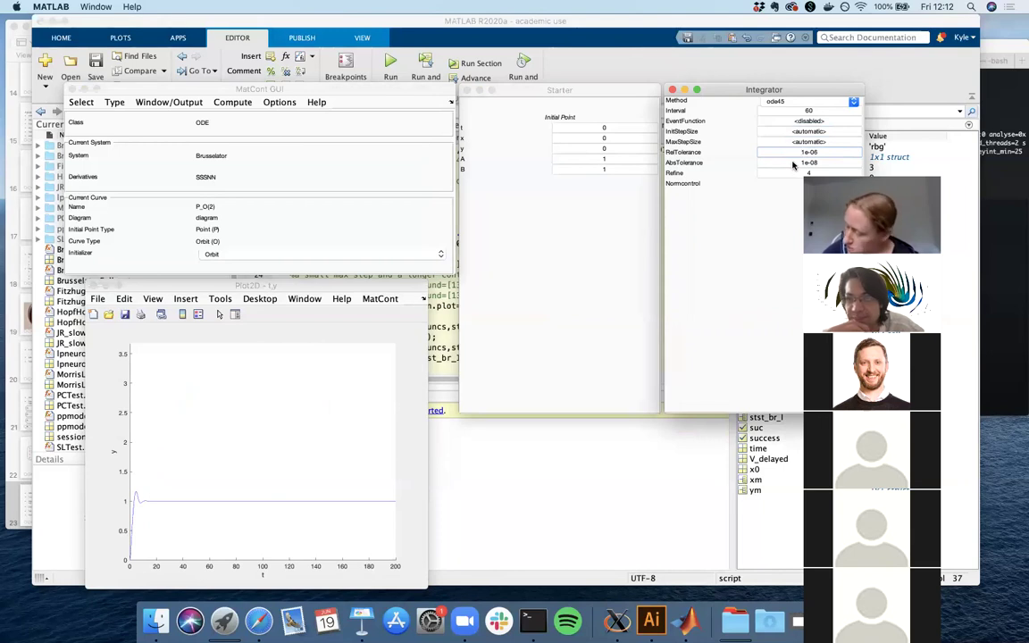
{"action": "double_click", "coordinate": [809, 111]}
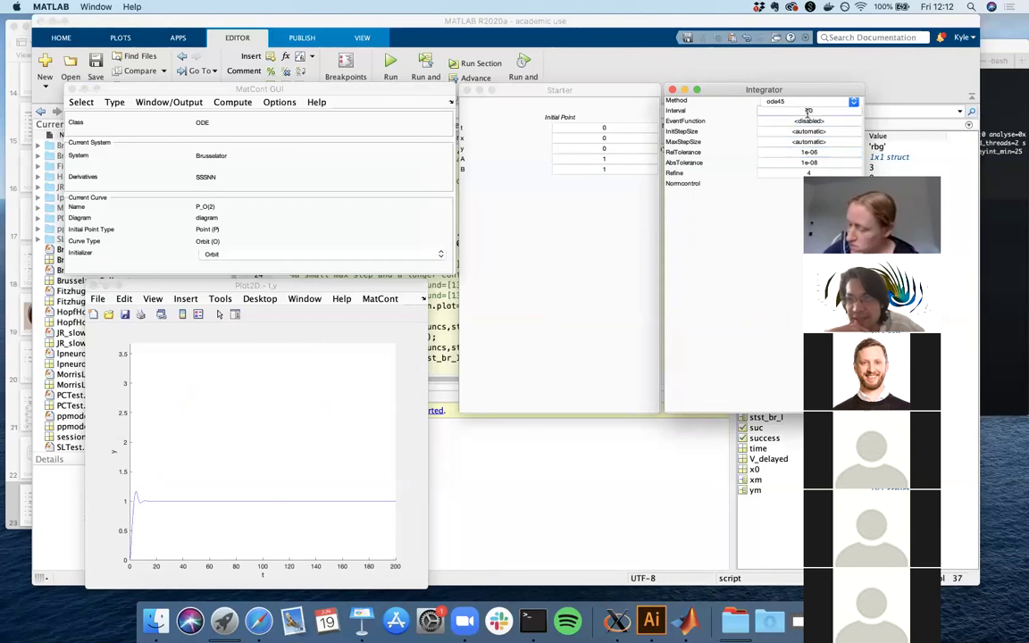
{"action": "double_click", "coordinate": [806, 111]}
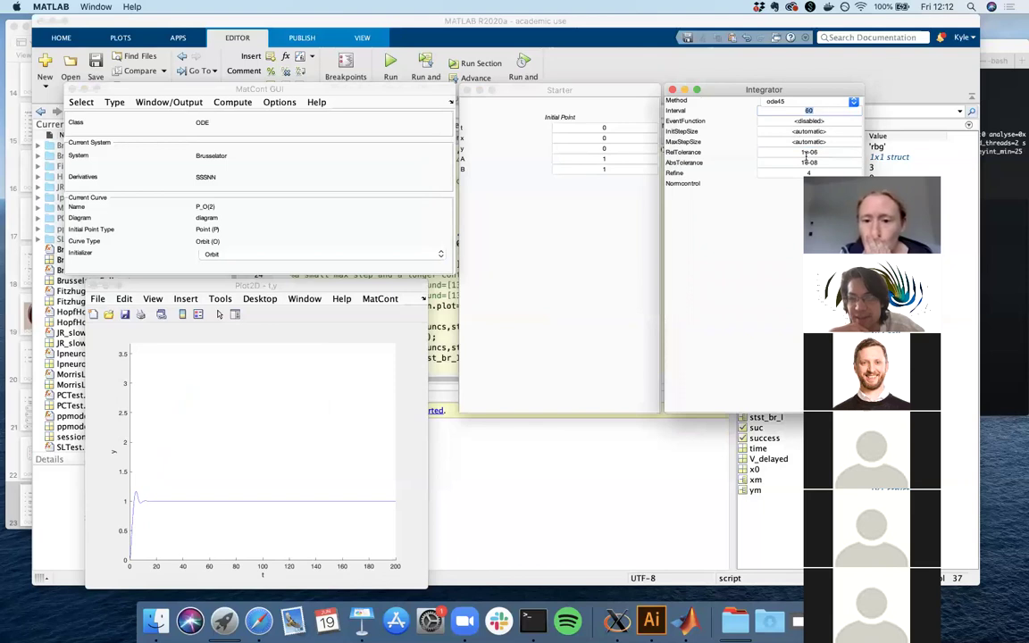
{"action": "left_click", "coordinate": [786, 215]}
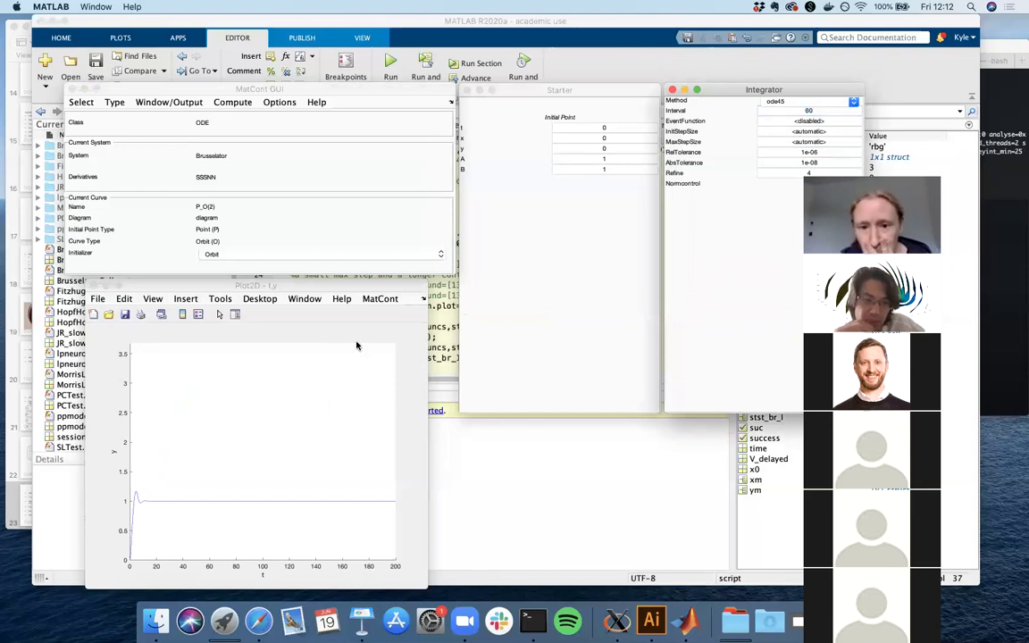
{"action": "left_click", "coordinate": [376, 299]}
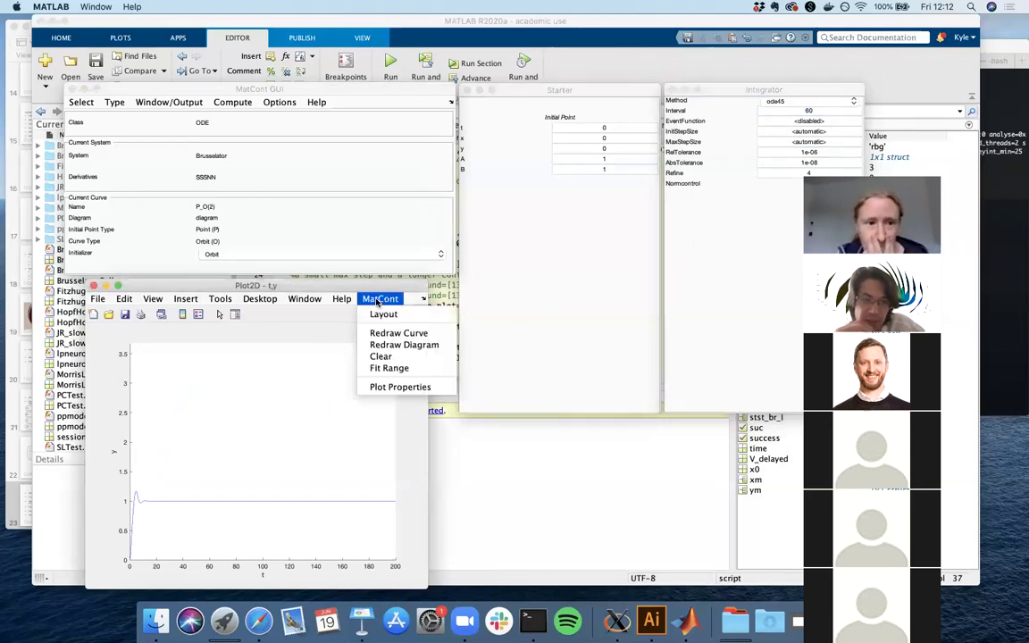
Step: Set the Layout to t from 0 to 60 and y from 0 to 3.6797811
{"action": "left_click", "coordinate": [421, 314]}
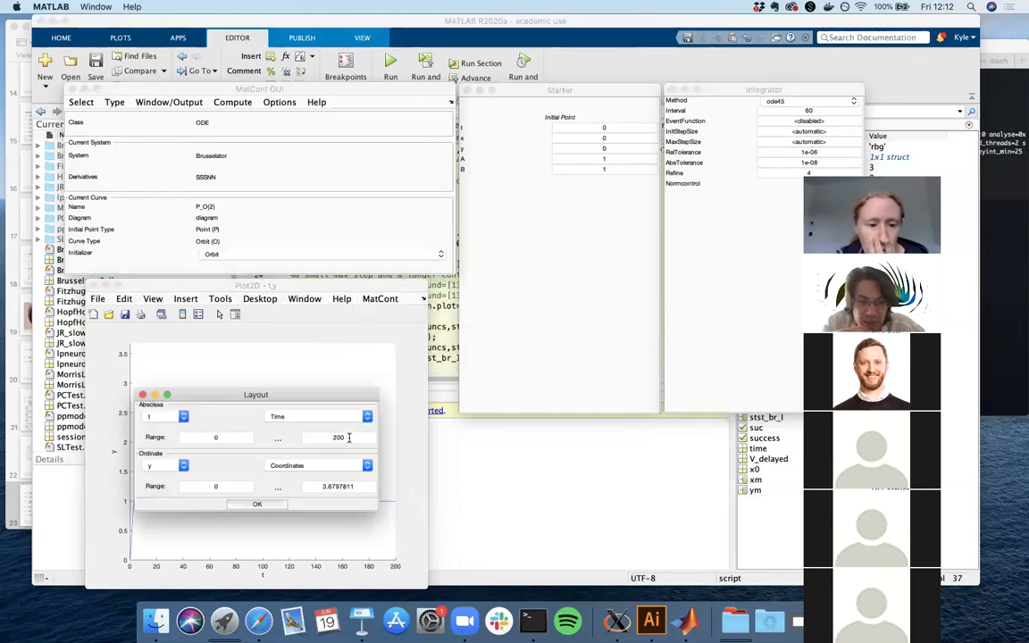
{"action": "double_click", "coordinate": [348, 438]}
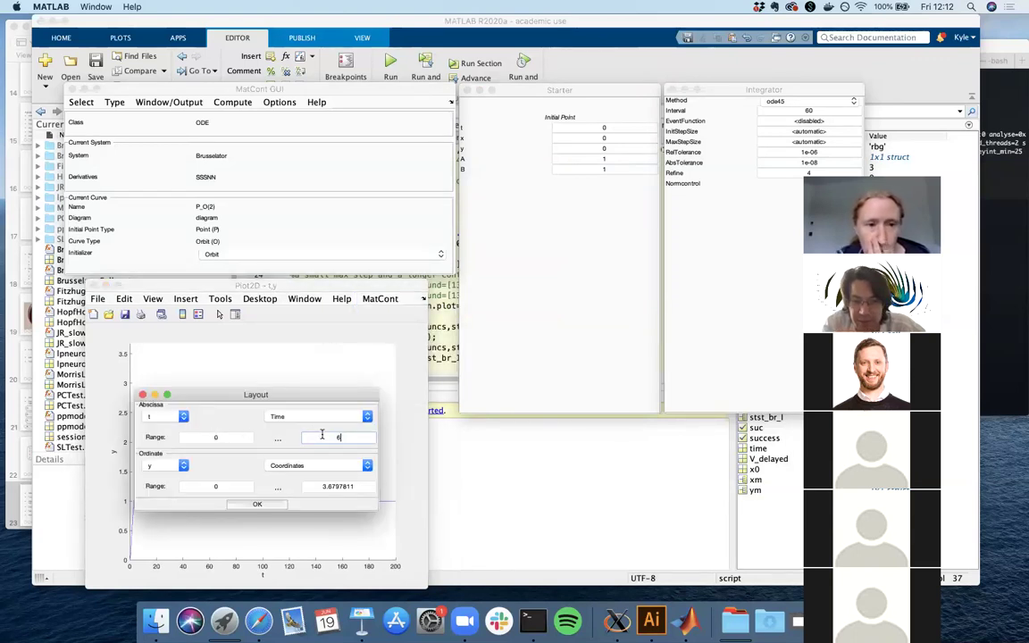
{"action": "left_click", "coordinate": [243, 437]}
{"action": "left_click_drag", "start_coordinate": [251, 394], "coordinate": [535, 327]}
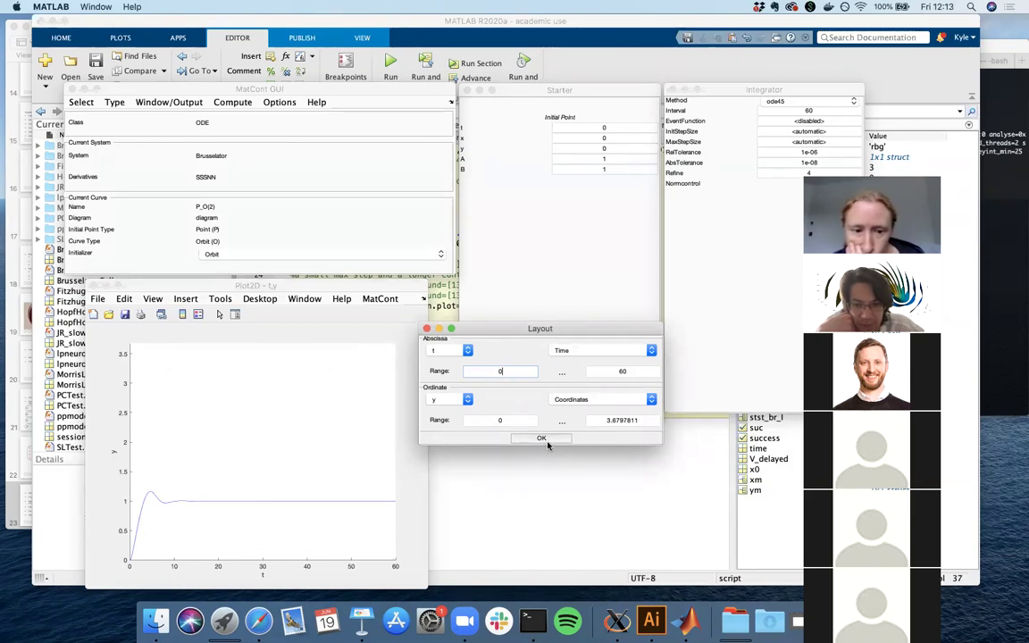
{"action": "left_click", "coordinate": [542, 438]}
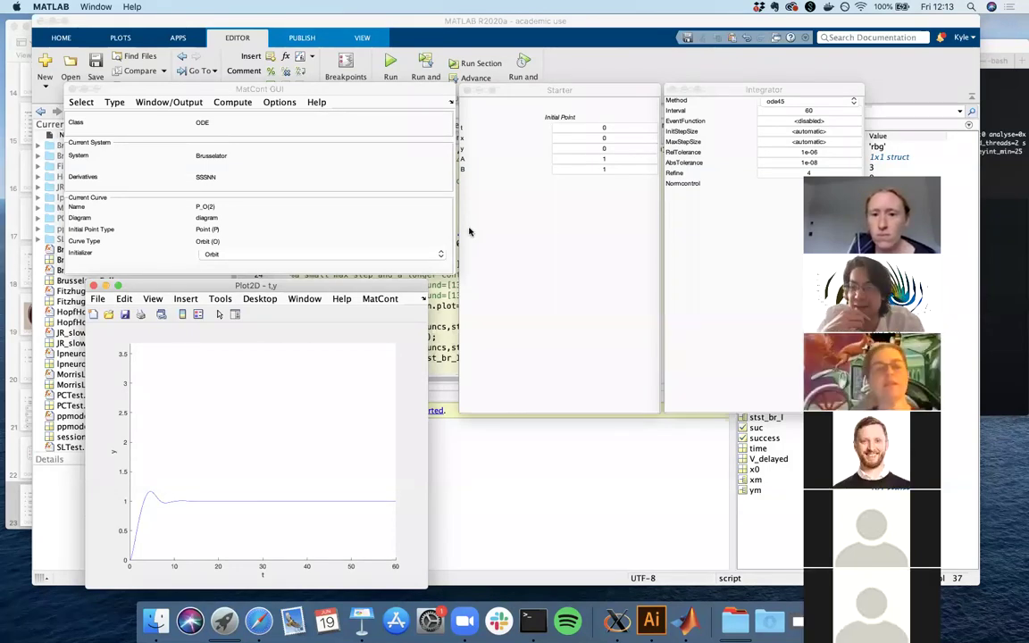
Step: Change parameter B to 2.5 in the Starter
{"action": "left_click", "coordinate": [604, 168]}
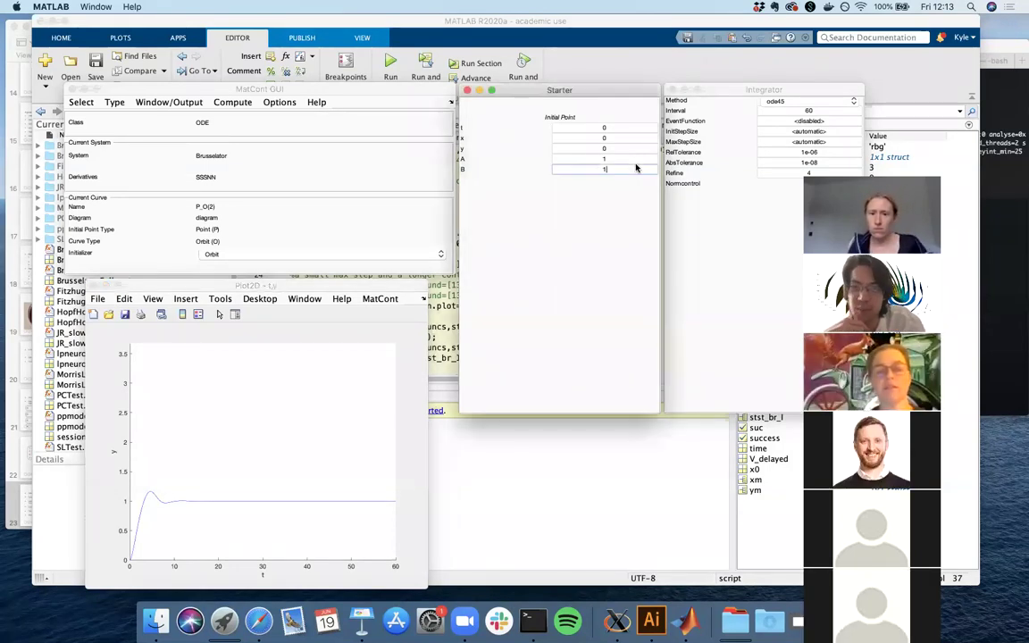
{"action": "key", "text": "BackSpace"}
{"action": "type", "text": "2.5"}
{"action": "left_click", "coordinate": [586, 160]}
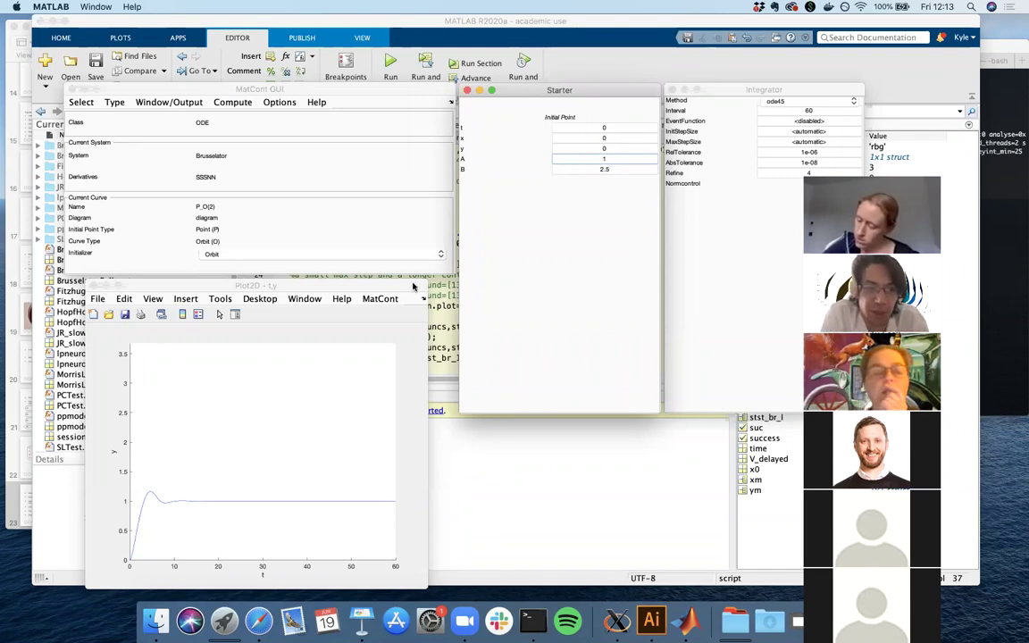
Step: Clear the plot and recompute the orbit forward, giving y oscillations between about 1 and 3.6
{"action": "left_click", "coordinate": [391, 301]}
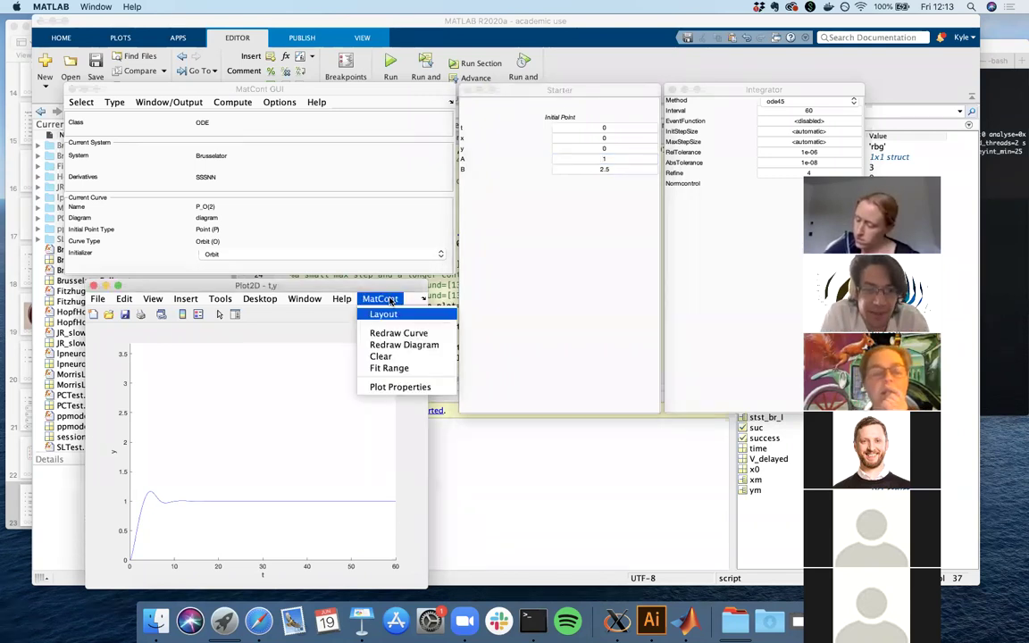
{"action": "left_click", "coordinate": [379, 347]}
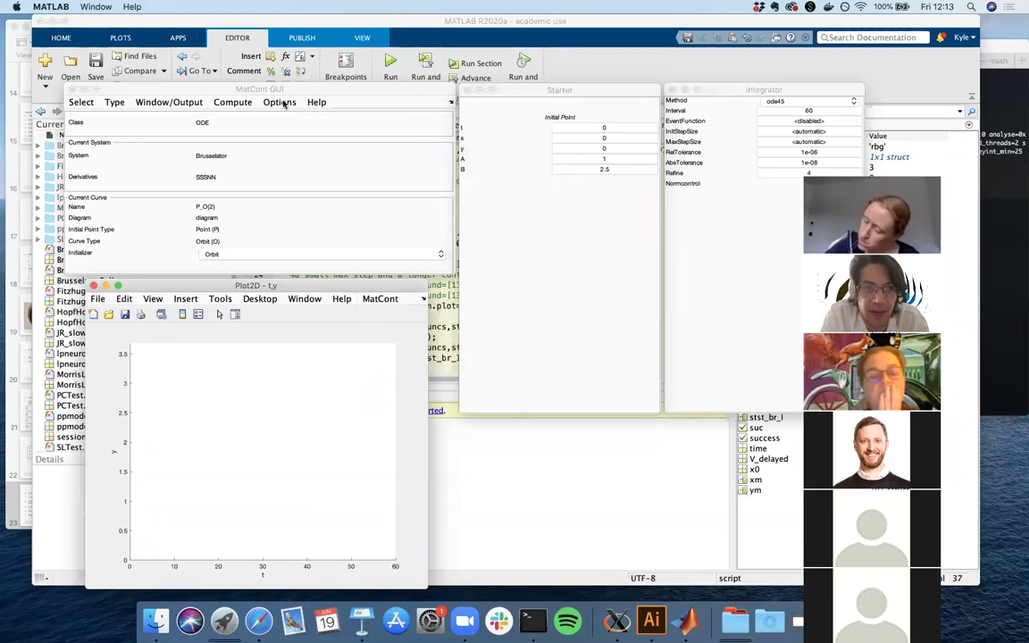
{"action": "left_click", "coordinate": [239, 101]}
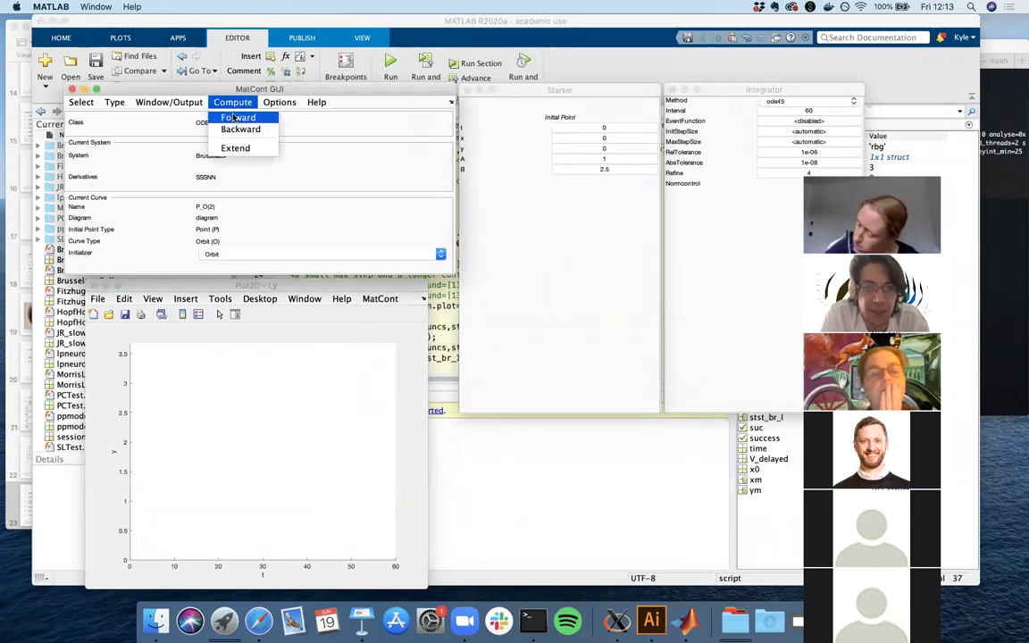
{"action": "left_click", "coordinate": [237, 118]}
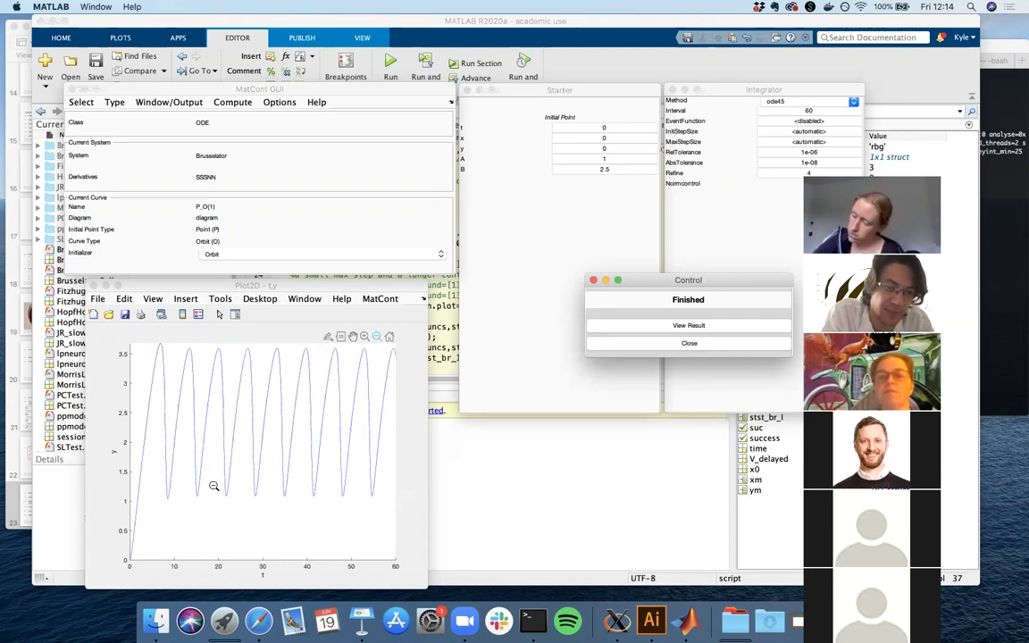
{"action": "left_click", "coordinate": [384, 299]}
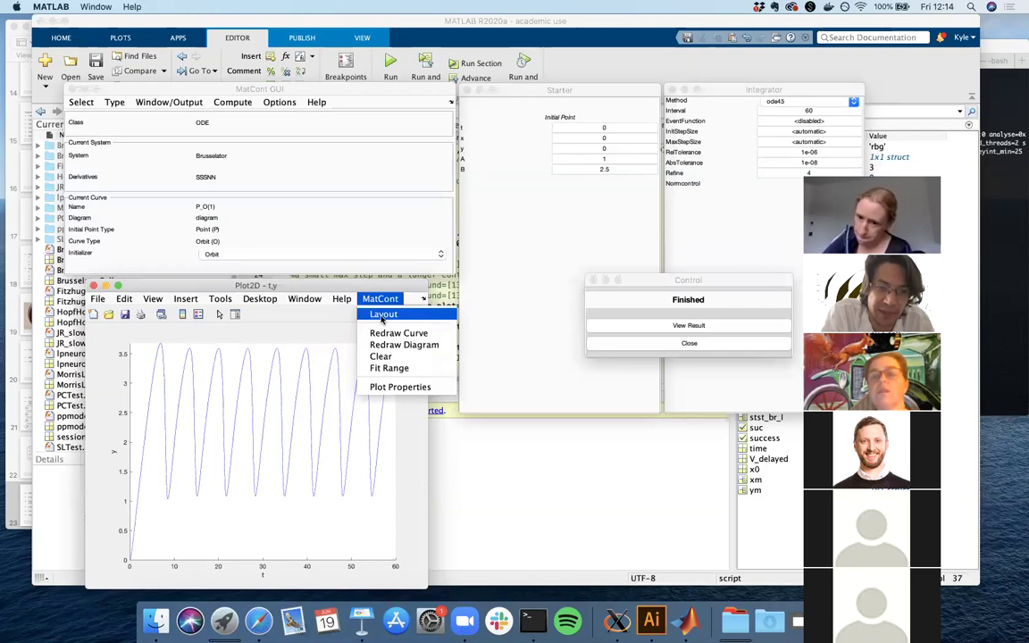
Step: Put x on the ordinate and redraw the B=2.5 orbit as x against t
{"action": "left_click", "coordinate": [382, 317]}
{"action": "left_click", "coordinate": [177, 469]}
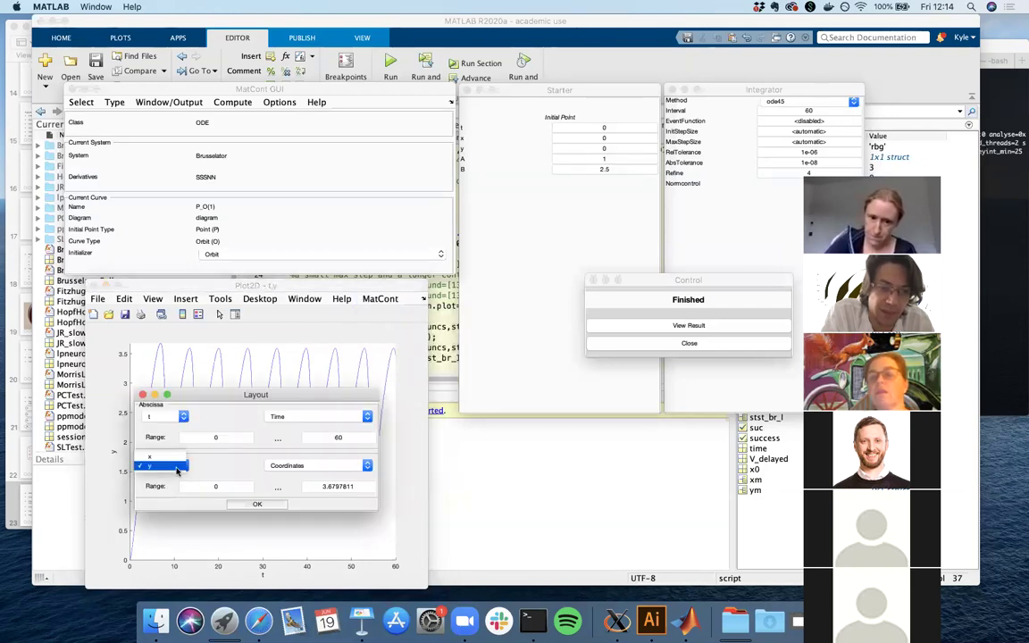
{"action": "left_click", "coordinate": [172, 458]}
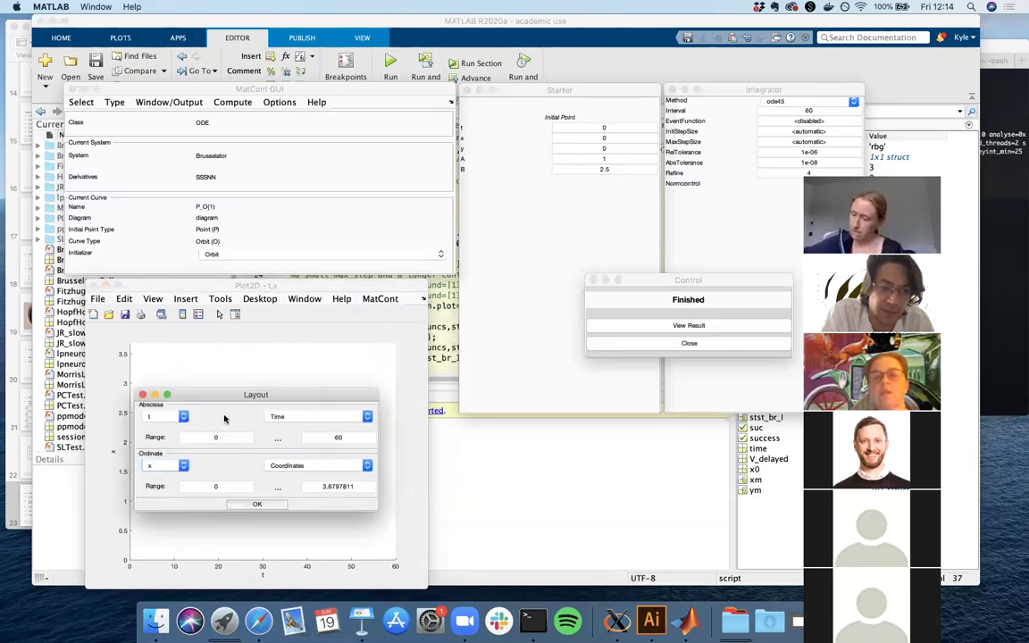
{"action": "left_click", "coordinate": [256, 505]}
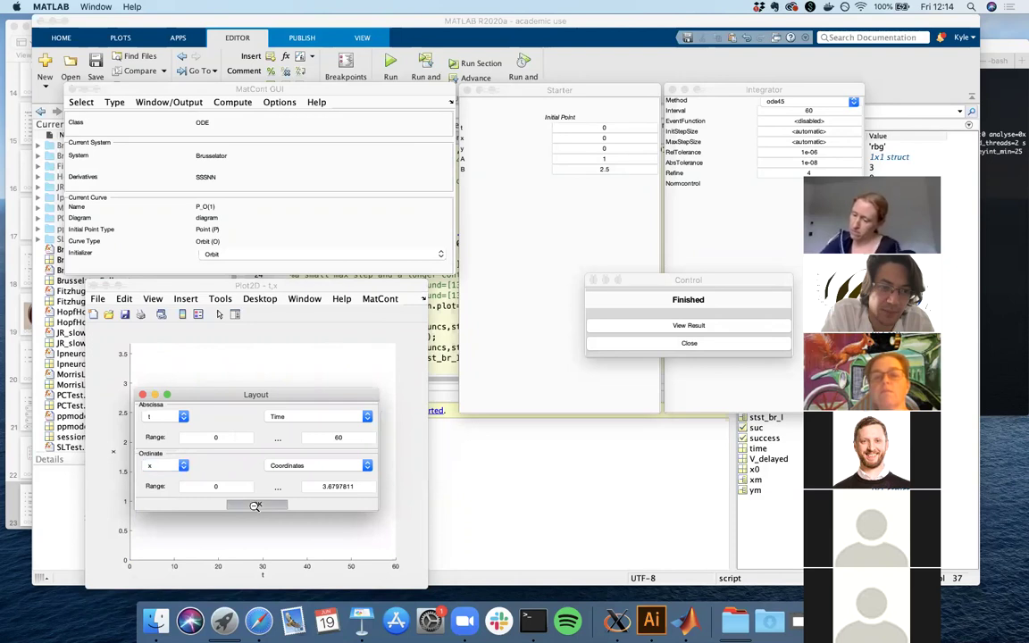
{"action": "left_click", "coordinate": [384, 300]}
{"action": "left_click", "coordinate": [396, 336]}
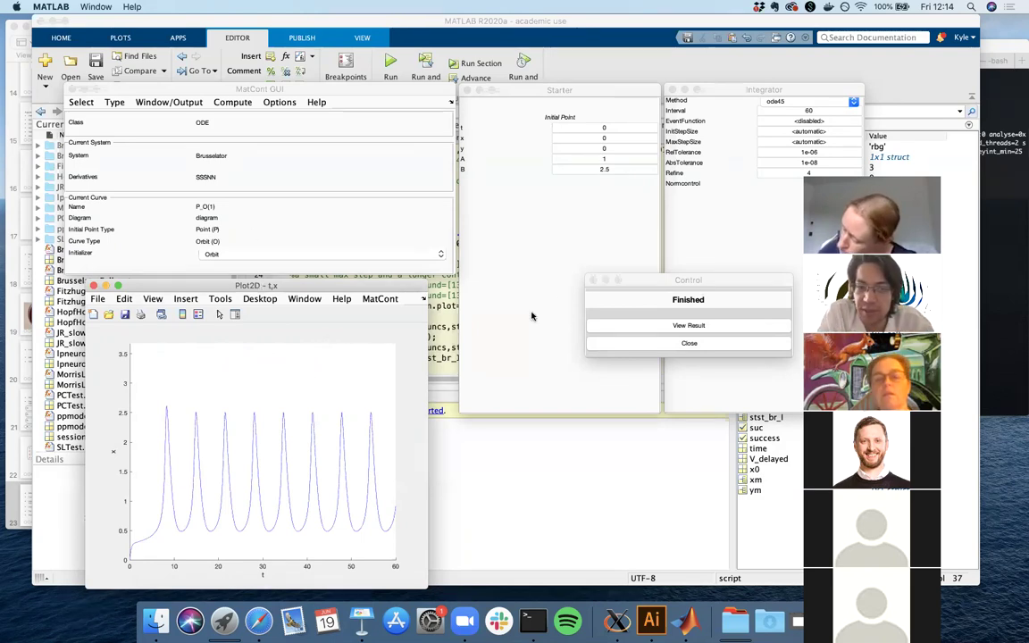
Step: Nudge the Finished dialog left and the t–x plot window right, then glance at the output-window list
{"action": "left_click", "coordinate": [653, 284]}
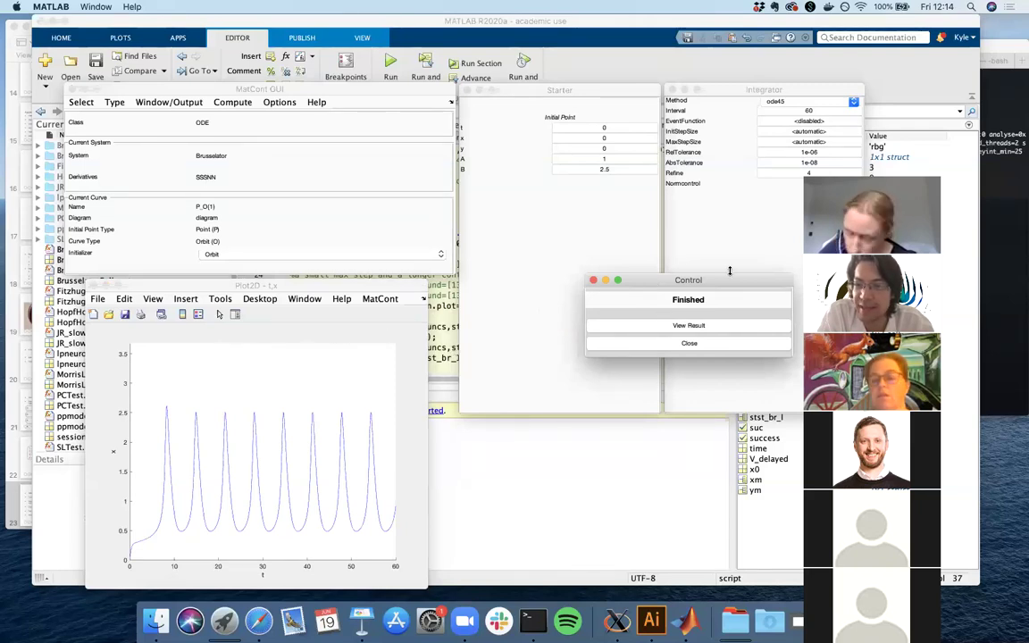
{"action": "left_click_drag", "start_coordinate": [711, 284], "coordinate": [680, 279]}
{"action": "left_click", "coordinate": [339, 286]}
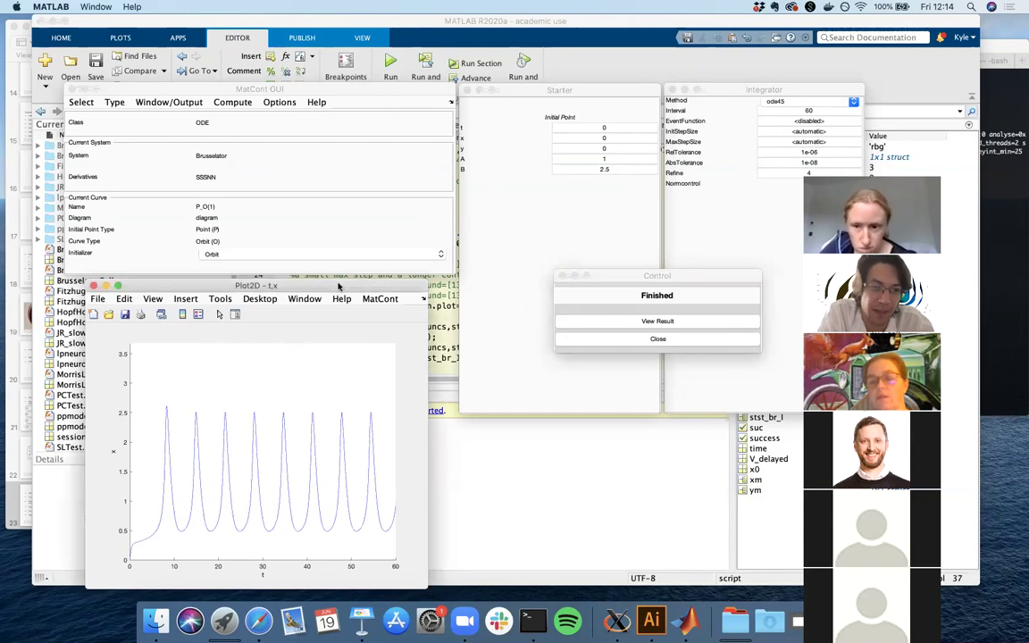
{"action": "left_click_drag", "start_coordinate": [352, 287], "coordinate": [365, 287]}
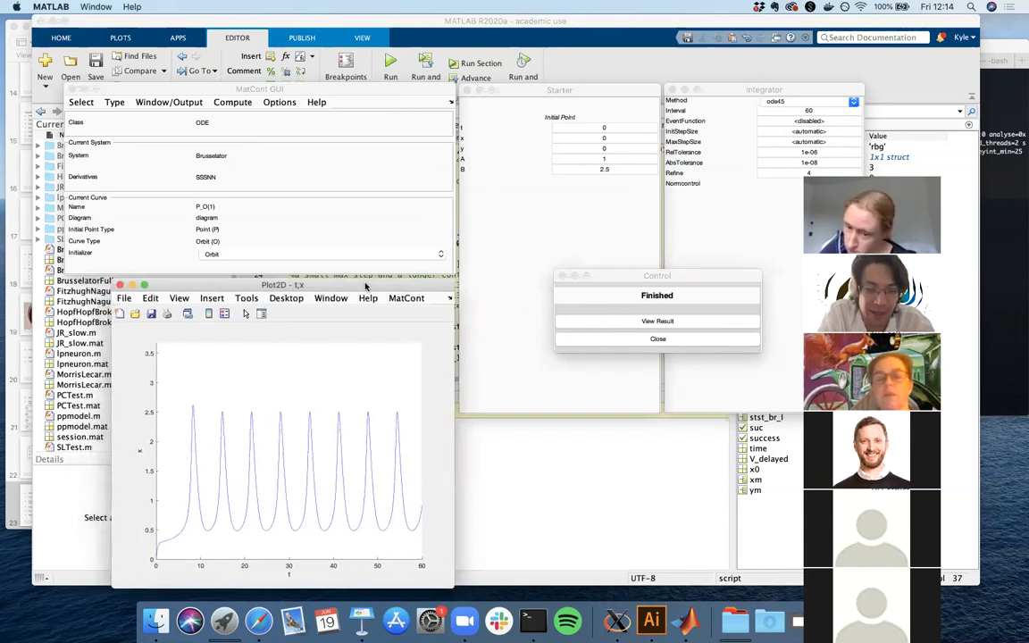
{"action": "left_click", "coordinate": [404, 298]}
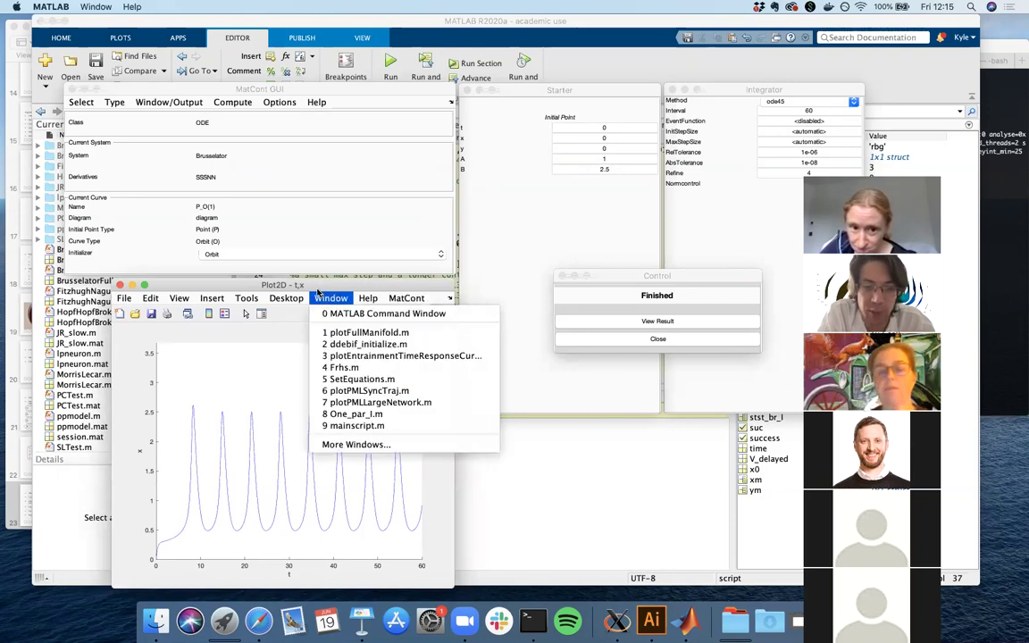
{"action": "left_click", "coordinate": [318, 292]}
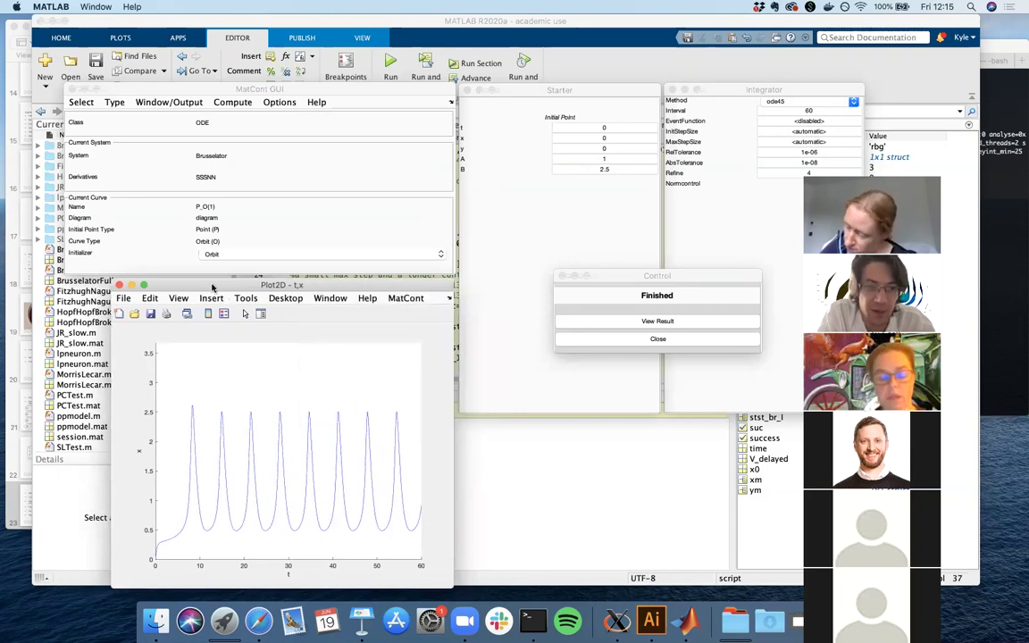
Step: Create a new 3D plot window from Window/Output > Graphic and dismiss the layout alert
{"action": "left_click", "coordinate": [179, 103]}
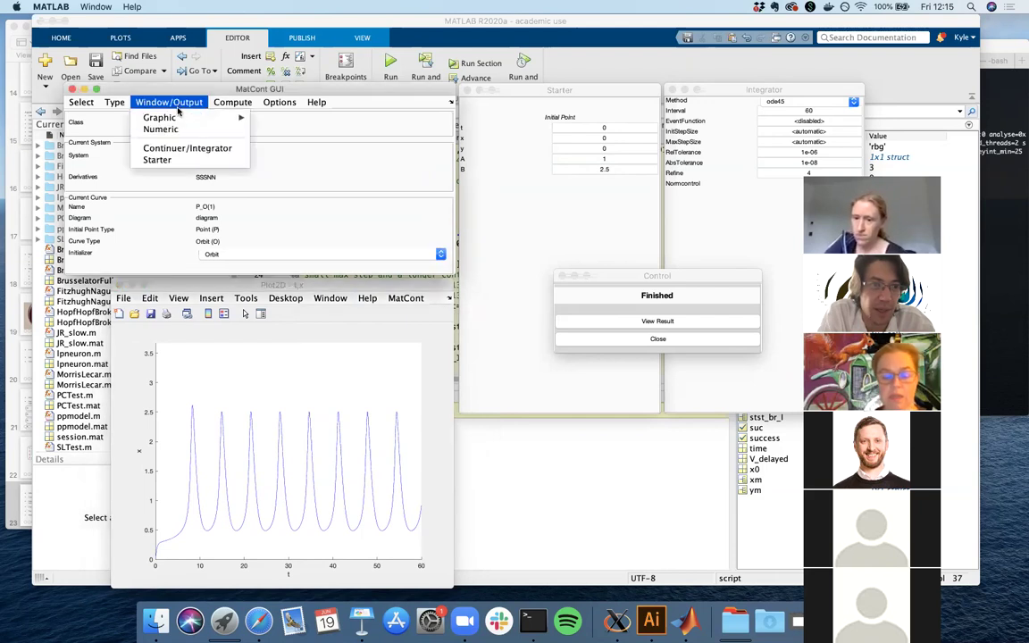
{"action": "mouse_move", "coordinate": [192, 117]}
{"action": "left_click", "coordinate": [293, 137]}
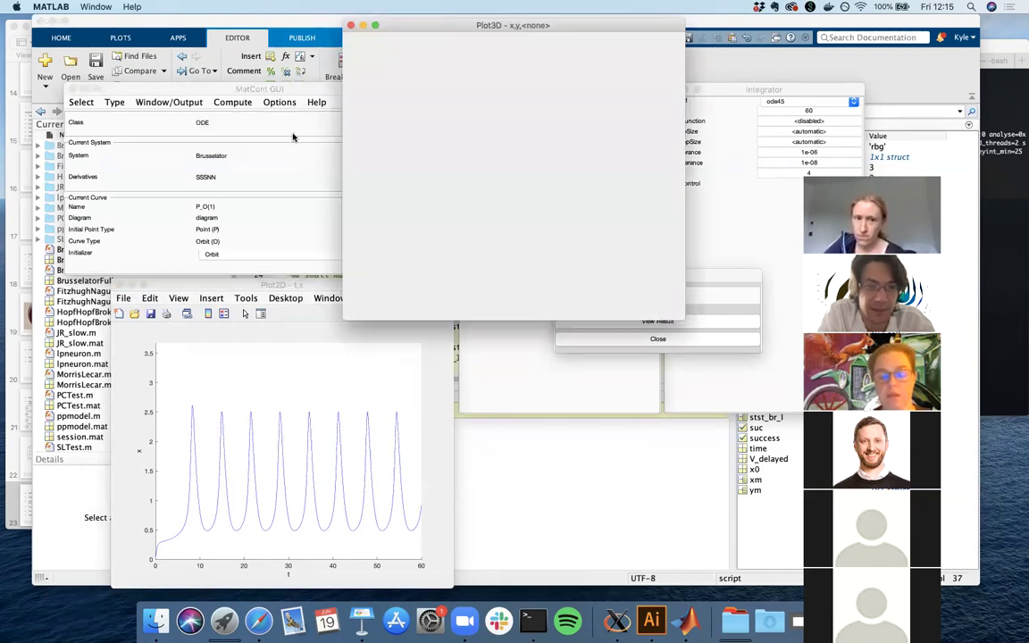
{"action": "left_click", "coordinate": [260, 184]}
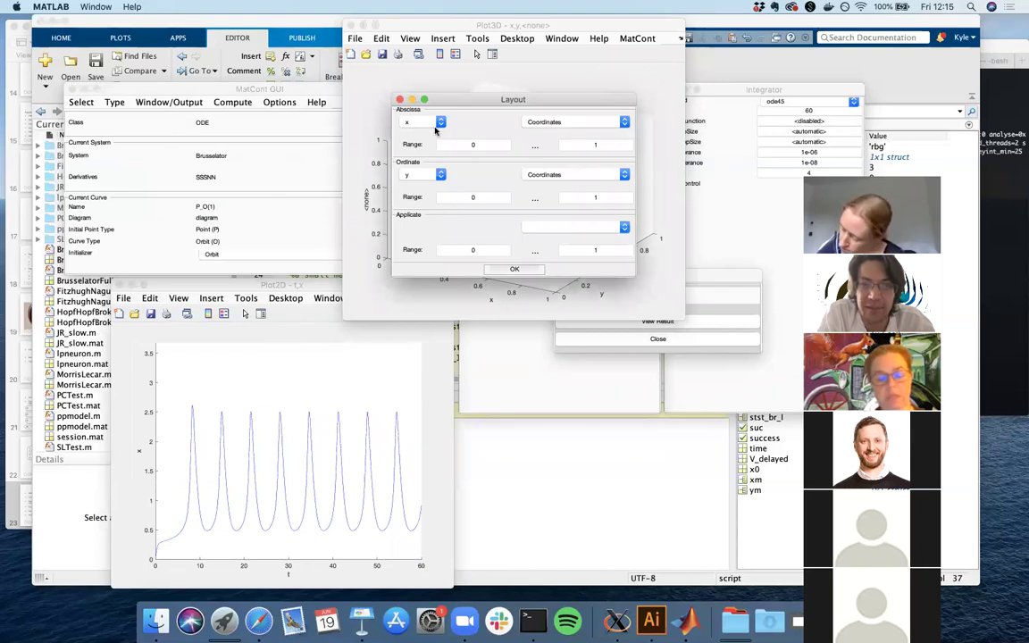
Step: Put time on the first axis with range 0–60 and x on the second axis with range 0–3
{"action": "left_click", "coordinate": [529, 125]}
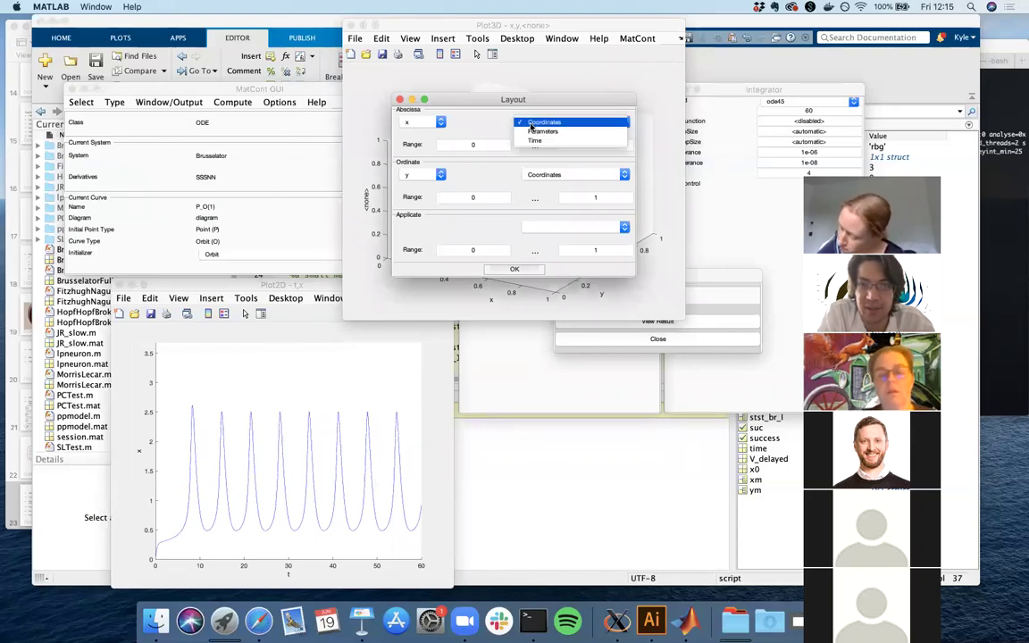
{"action": "left_click", "coordinate": [533, 141]}
{"action": "left_click", "coordinate": [605, 145]}
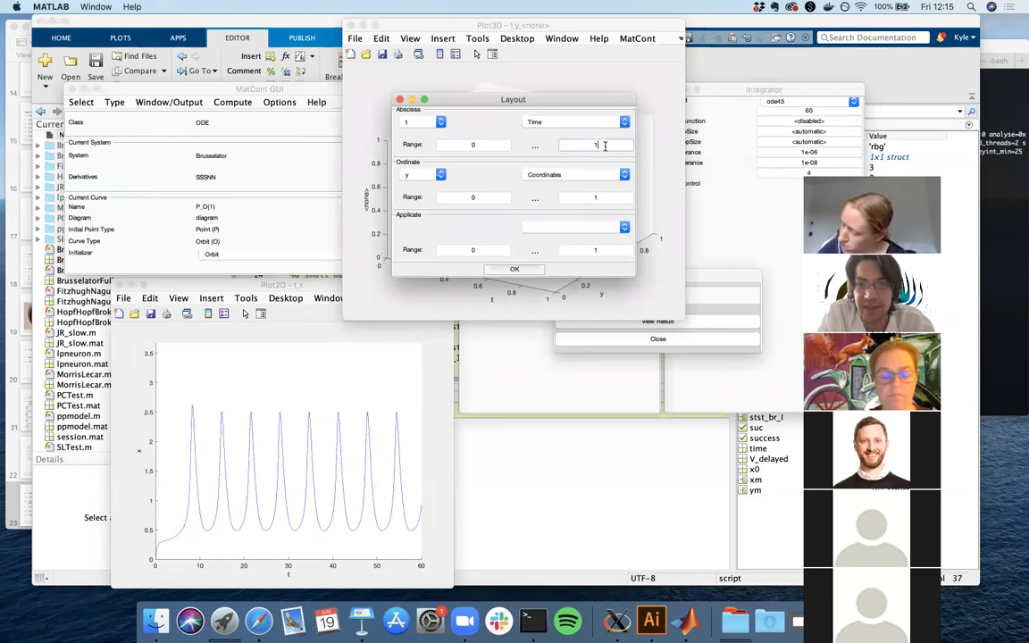
{"action": "type", "text": "60"}
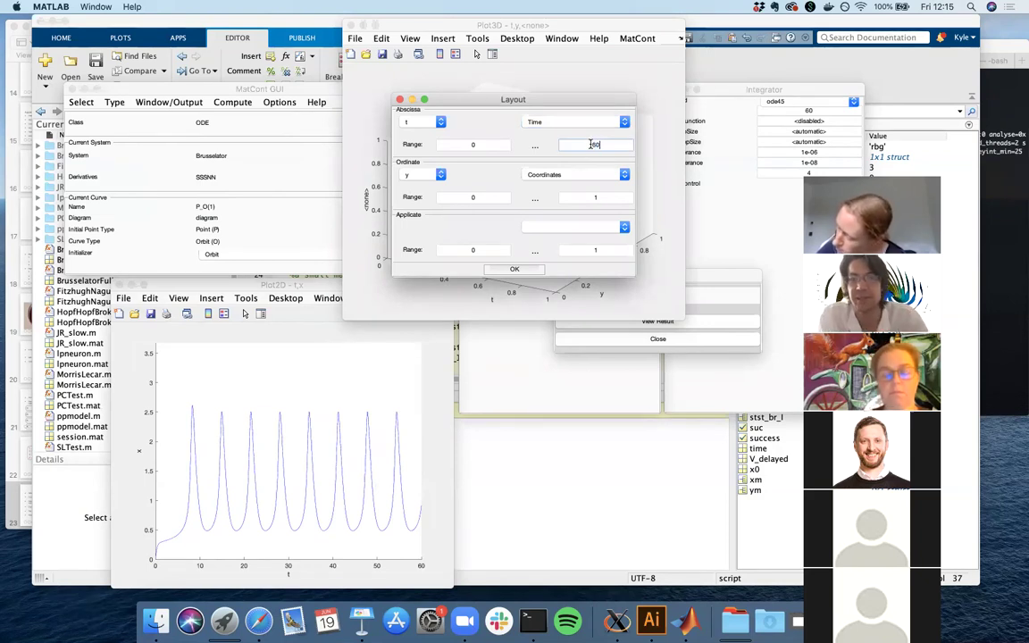
{"action": "left_click", "coordinate": [427, 176]}
{"action": "left_click", "coordinate": [425, 167]}
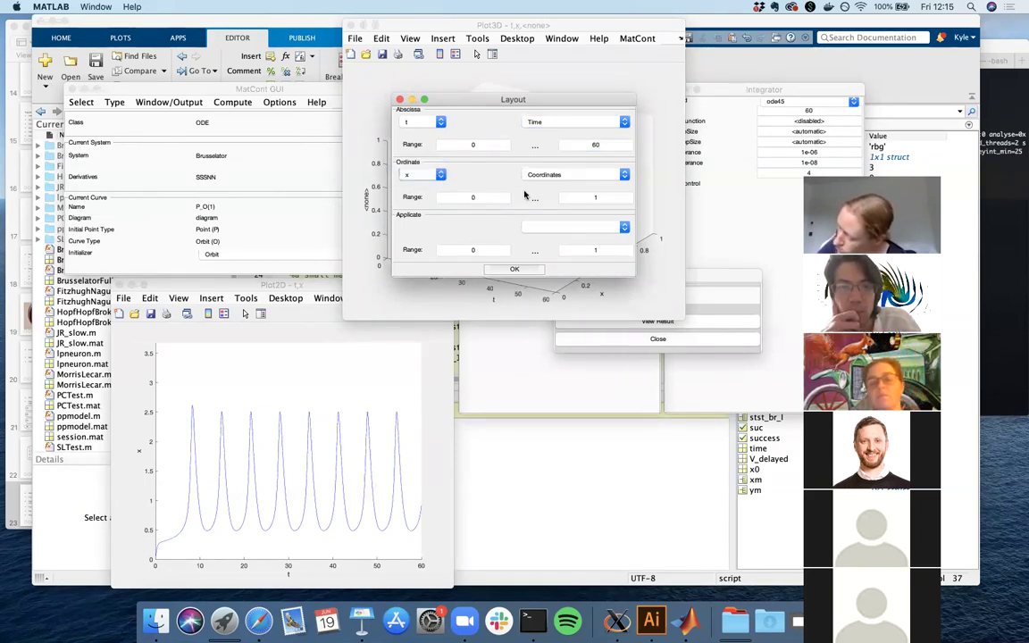
{"action": "left_click", "coordinate": [597, 196]}
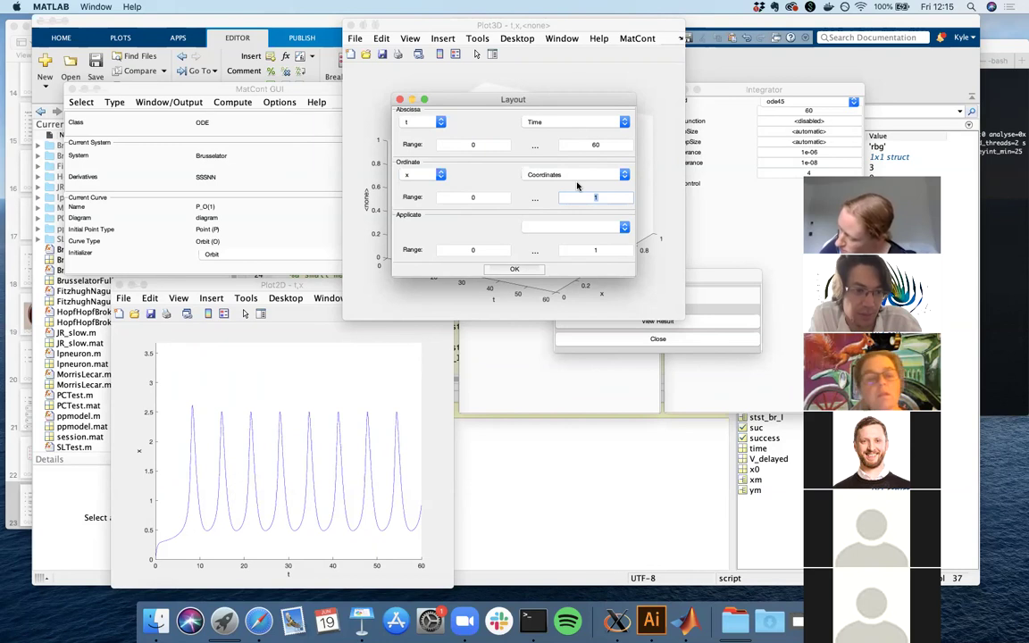
{"action": "type", "text": "3"}
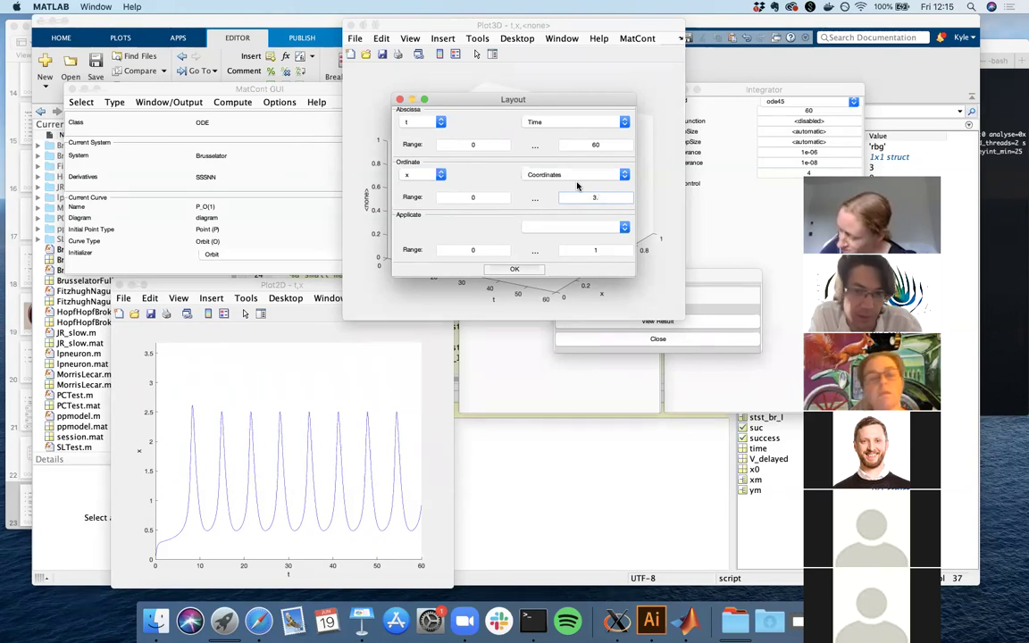
Step: Put state coordinate y on the third axis with range 0–4 and confirm the 3D layout
{"action": "left_click", "coordinate": [572, 226]}
{"action": "left_click", "coordinate": [568, 236]}
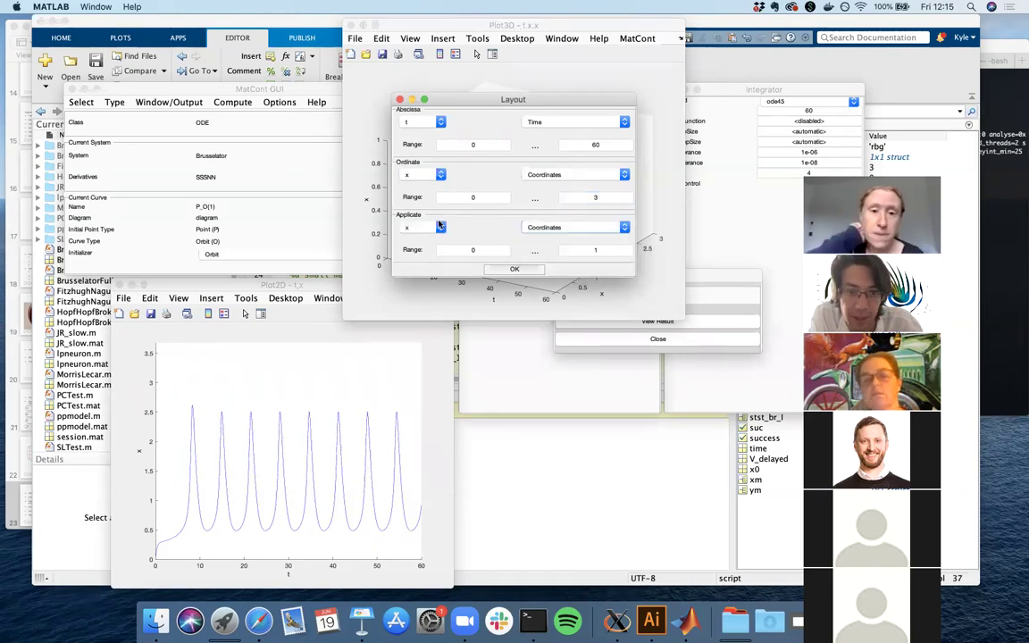
{"action": "left_click", "coordinate": [420, 227]}
{"action": "left_click", "coordinate": [423, 236]}
{"action": "left_click", "coordinate": [595, 249]}
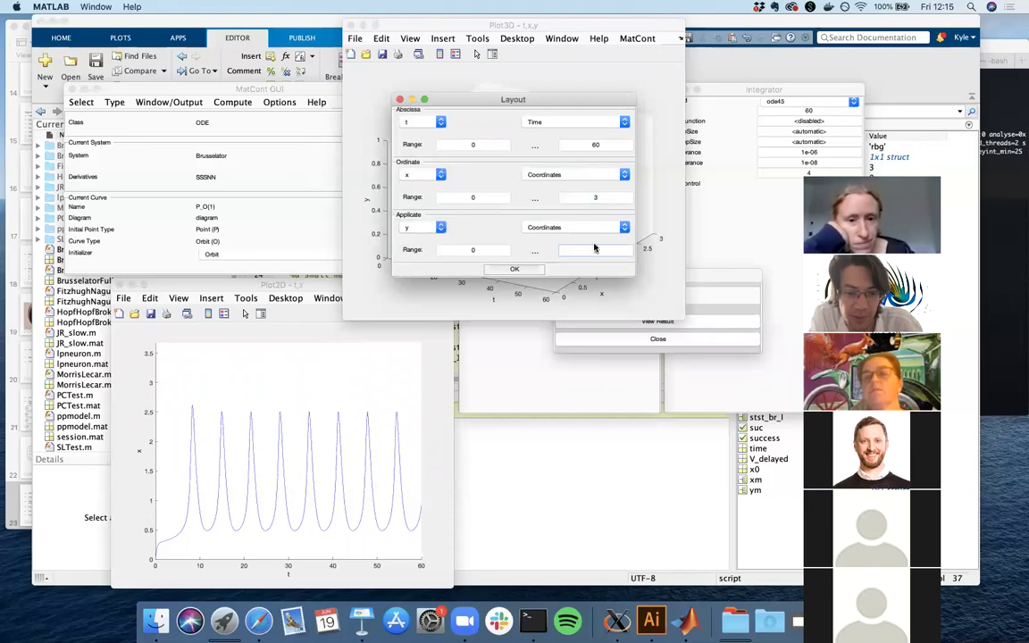
{"action": "left_click", "coordinate": [516, 268]}
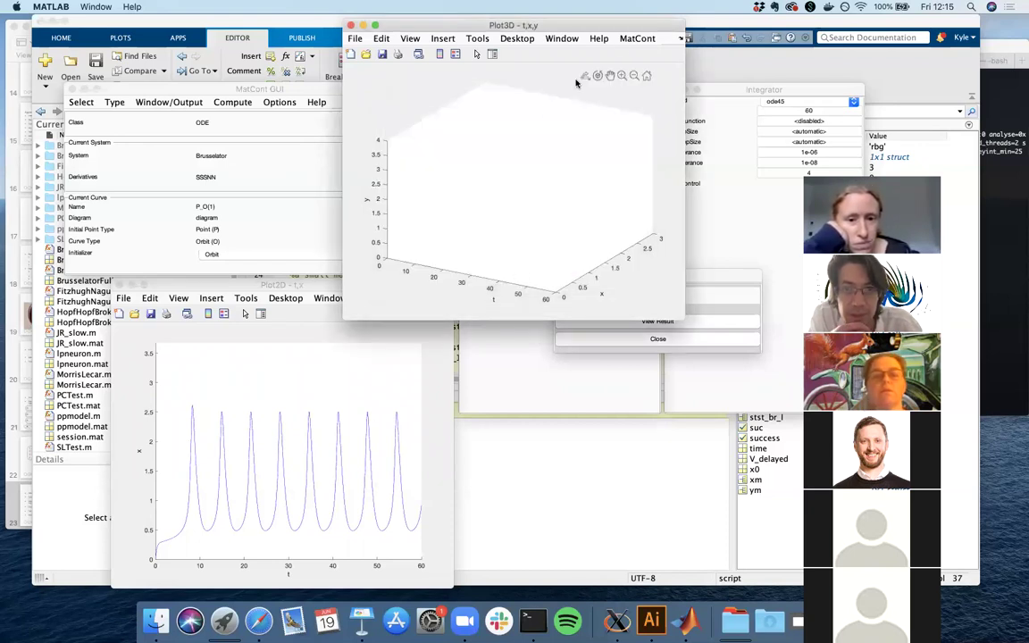
{"action": "left_click", "coordinate": [625, 40]}
Step: Redraw the B=2.5 orbit in the 3D t-x-y plot with MatCont > Redraw Curve
{"action": "left_click", "coordinate": [598, 68]}
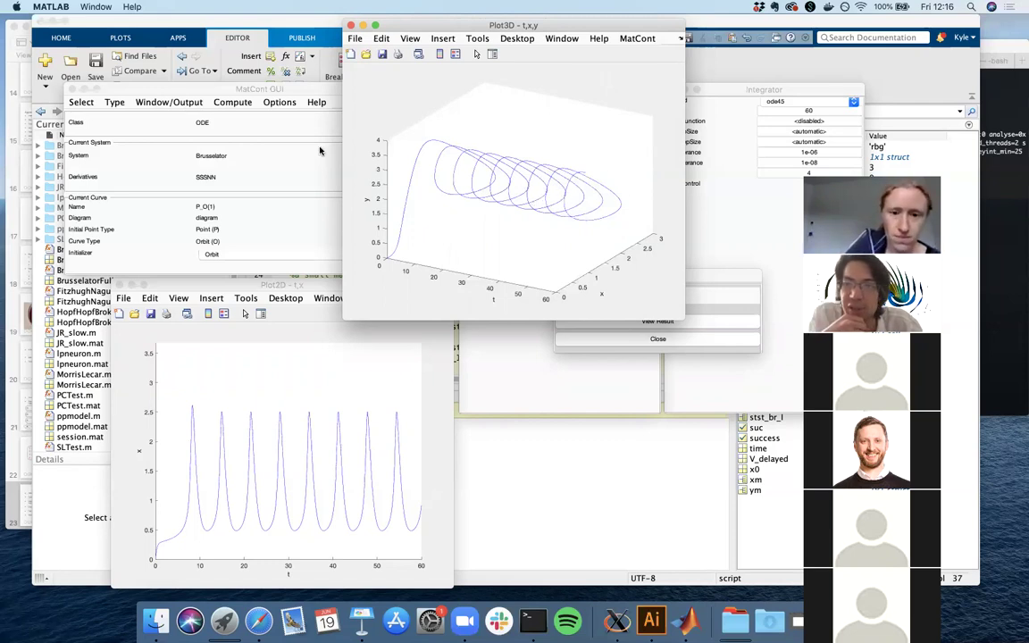
Step: Change the Integrator's Interval from 60 to 400 and move the Integrator window aside
{"action": "left_click", "coordinate": [739, 215]}
{"action": "double_click", "coordinate": [796, 108]}
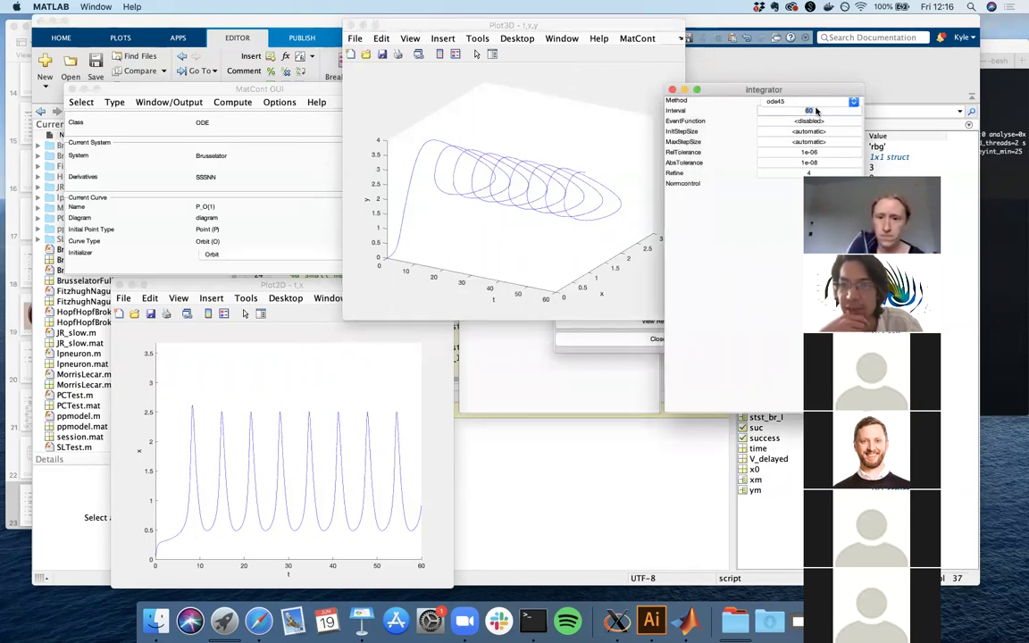
{"action": "key", "text": "Return"}
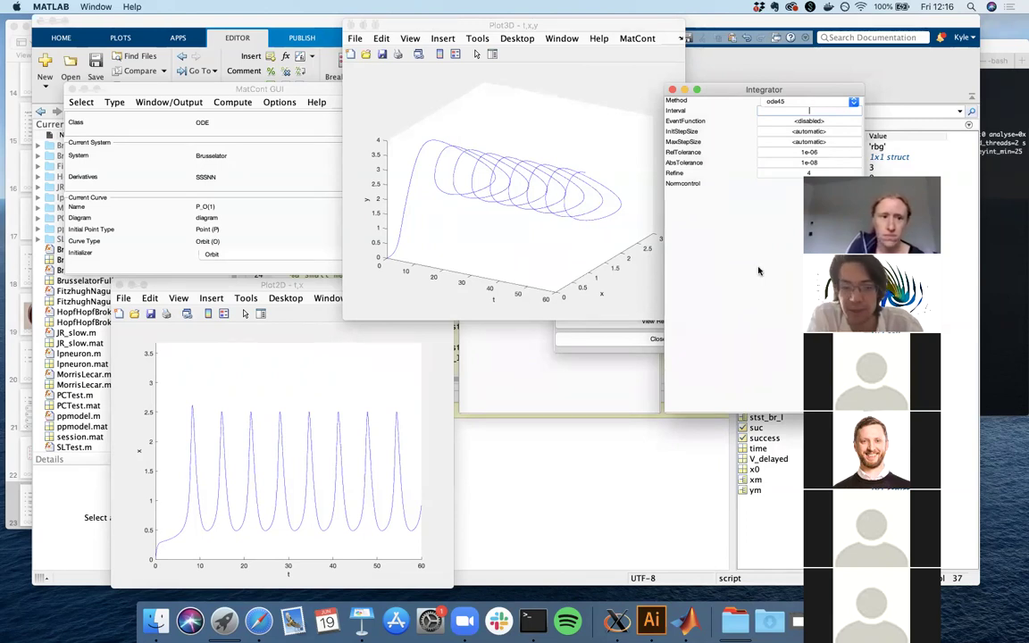
{"action": "type", "text": "00"}
{"action": "left_click", "coordinate": [802, 171]}
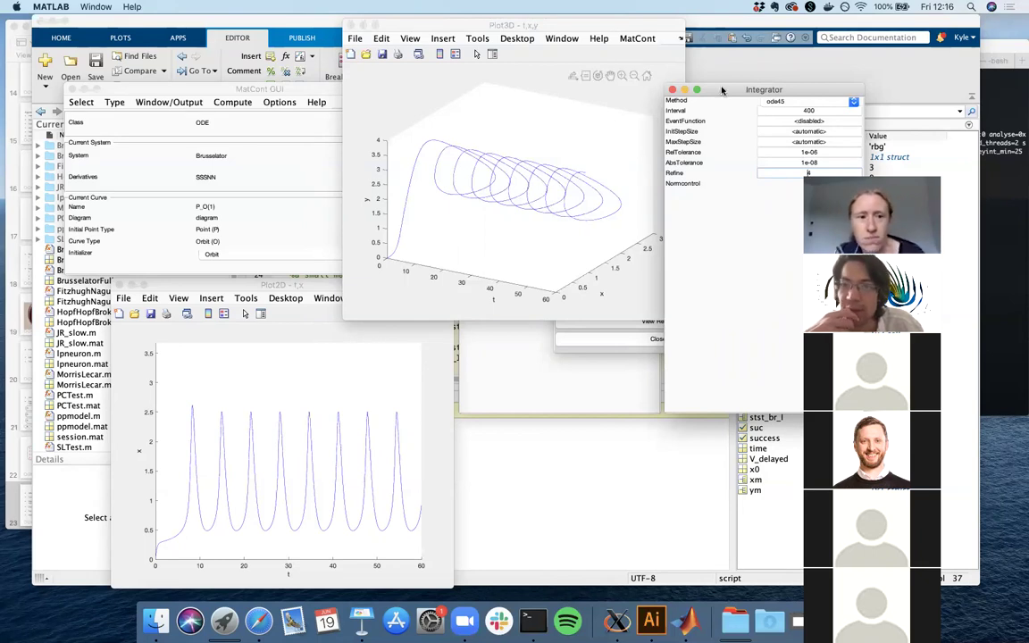
{"action": "left_click_drag", "start_coordinate": [725, 91], "coordinate": [753, 83]}
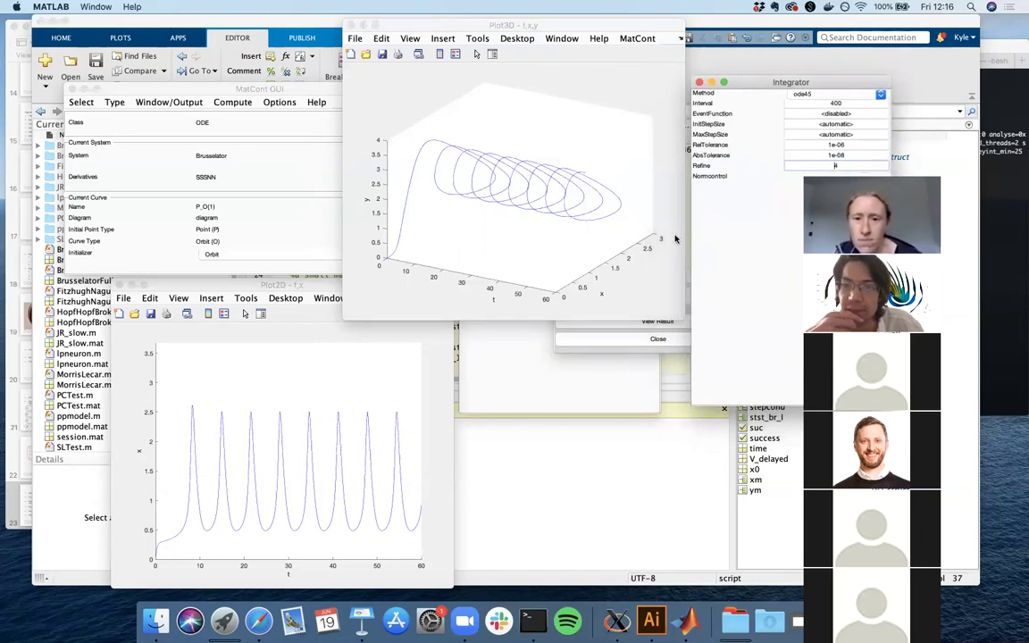
{"action": "left_click", "coordinate": [688, 275]}
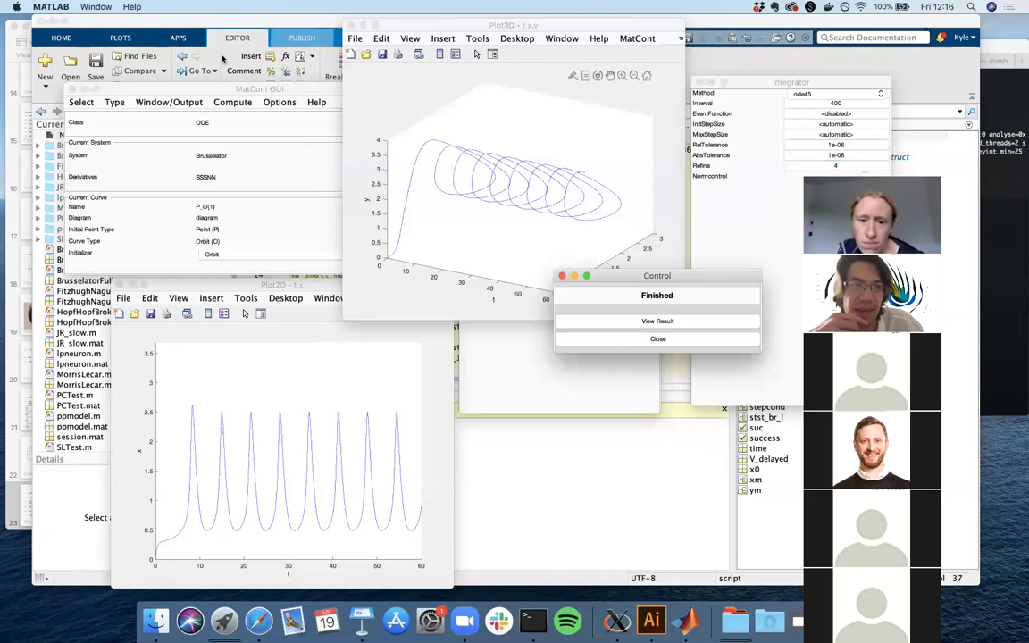
{"action": "left_click", "coordinate": [79, 102]}
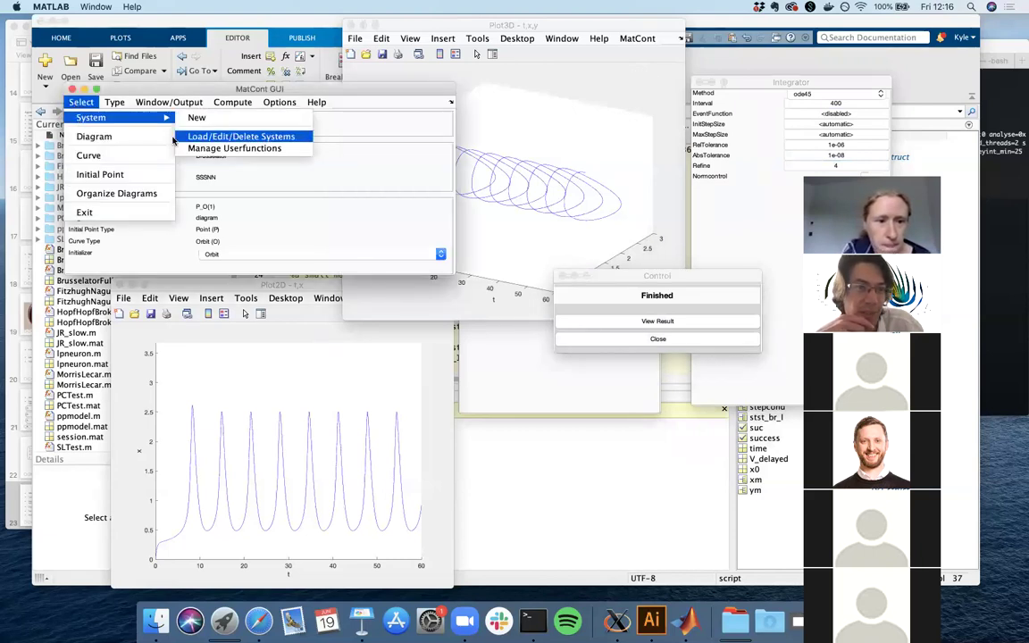
{"action": "mouse_move", "coordinate": [164, 119]}
{"action": "left_click", "coordinate": [591, 318]}
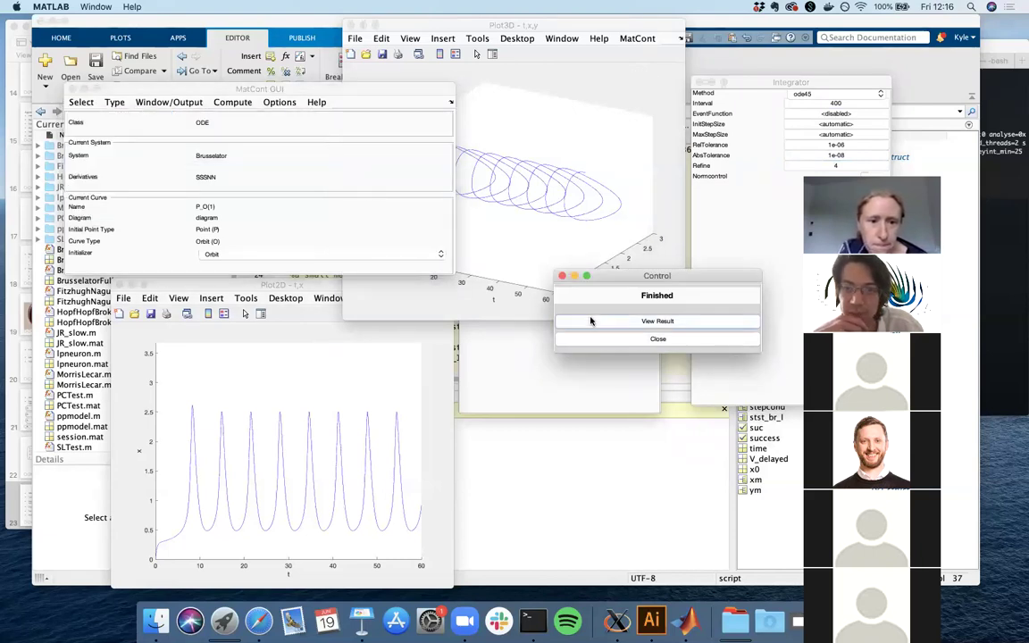
{"action": "left_click", "coordinate": [601, 324]}
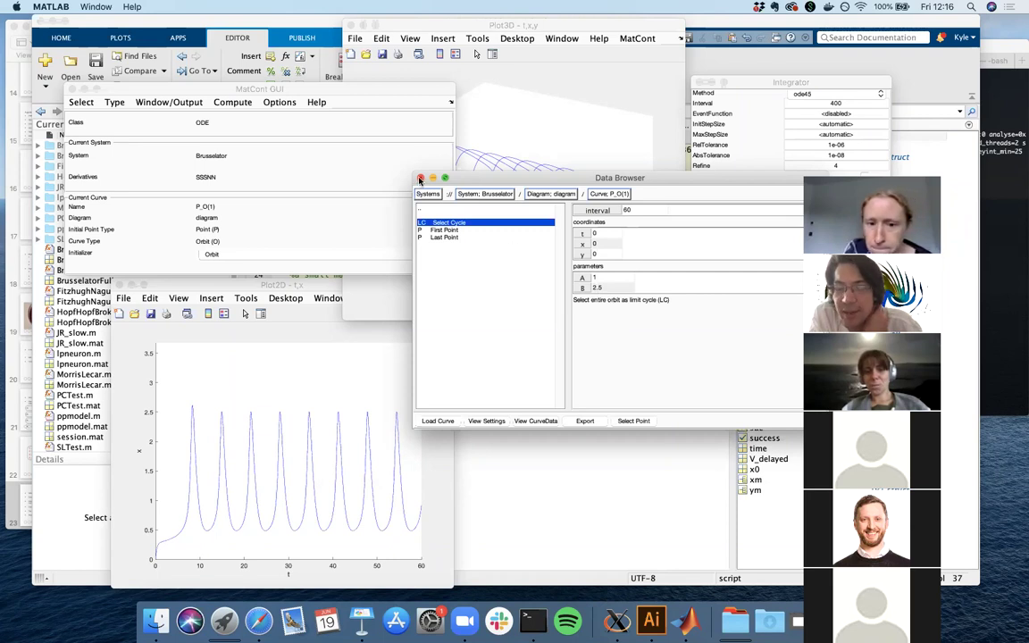
{"action": "left_click", "coordinate": [420, 180]}
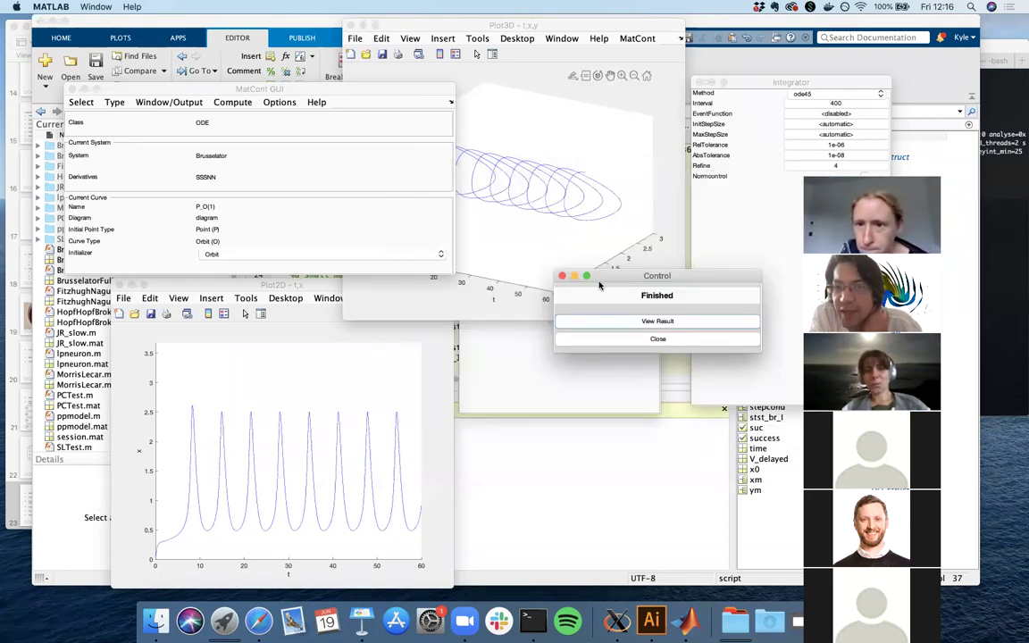
{"action": "left_click_drag", "start_coordinate": [605, 322], "coordinate": [525, 333]}
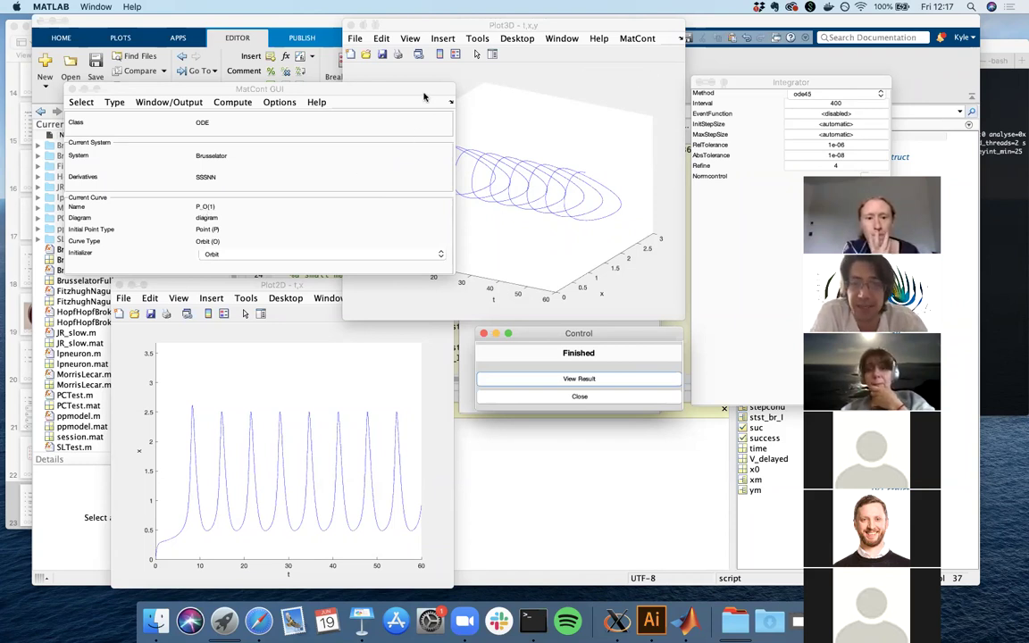
Step: Review the 3D plot's layout settings and accept them unchanged
{"action": "left_click", "coordinate": [637, 38]}
{"action": "left_click", "coordinate": [634, 69]}
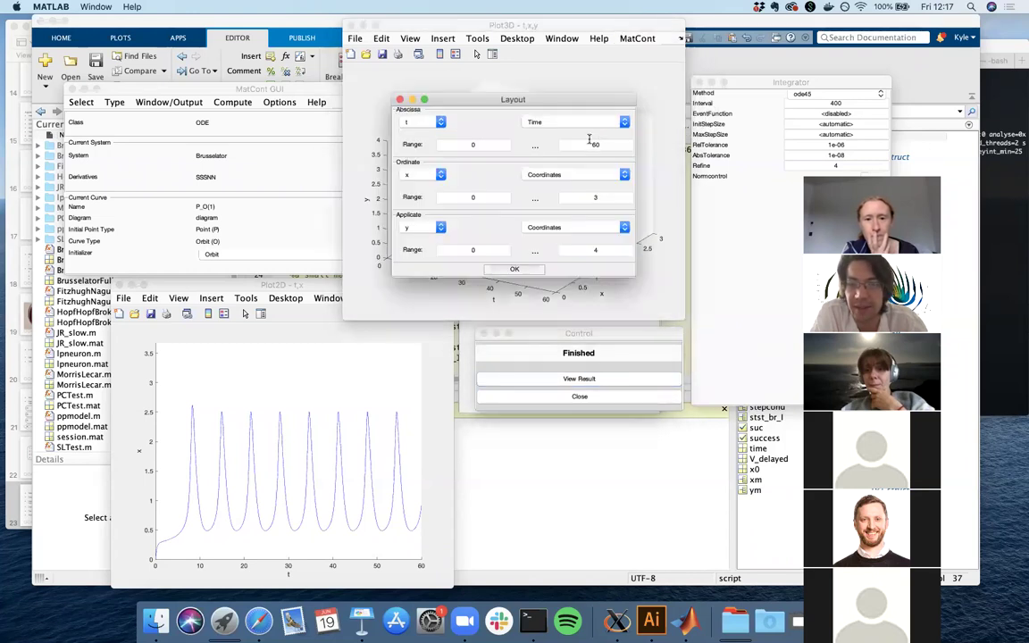
{"action": "left_click", "coordinate": [400, 99]}
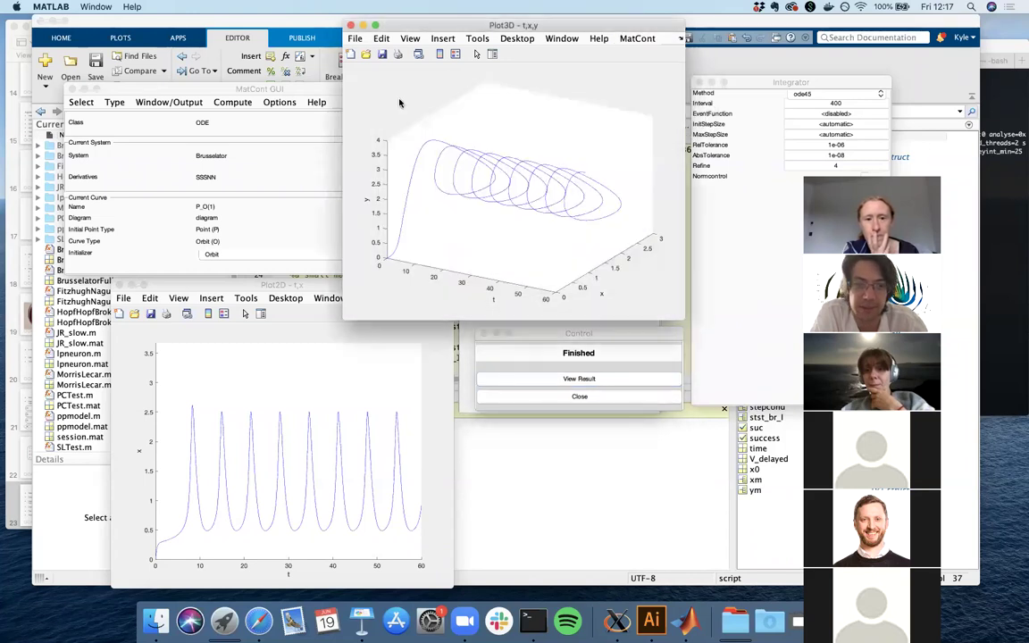
Step: Replace the 2D plot's time-axis maximum 76.88364 with 400 in its Layout settings
{"action": "left_click", "coordinate": [271, 370]}
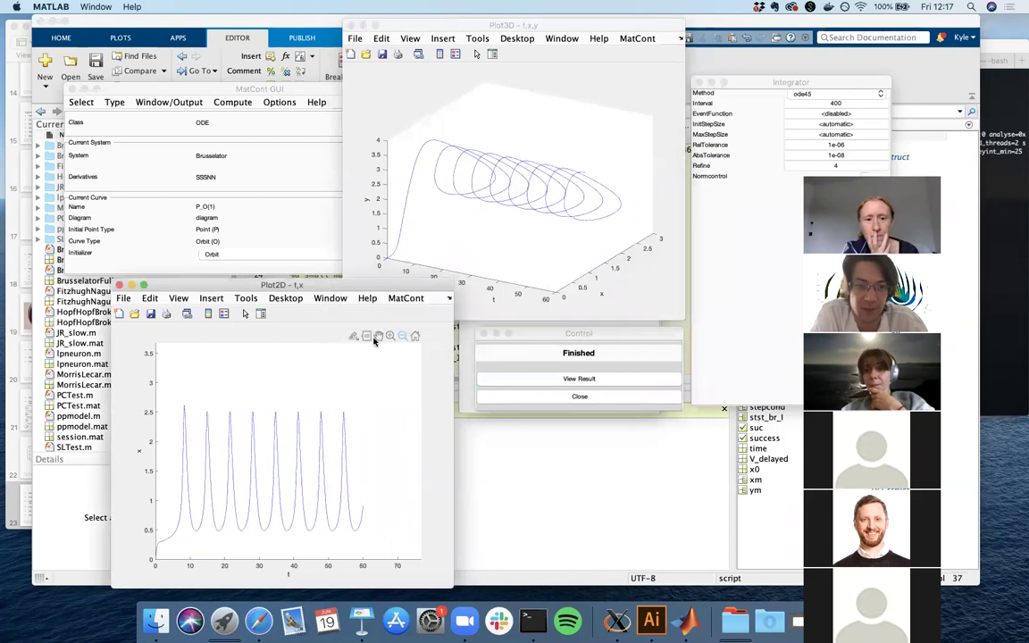
{"action": "left_click", "coordinate": [407, 299]}
{"action": "left_click", "coordinate": [410, 315]}
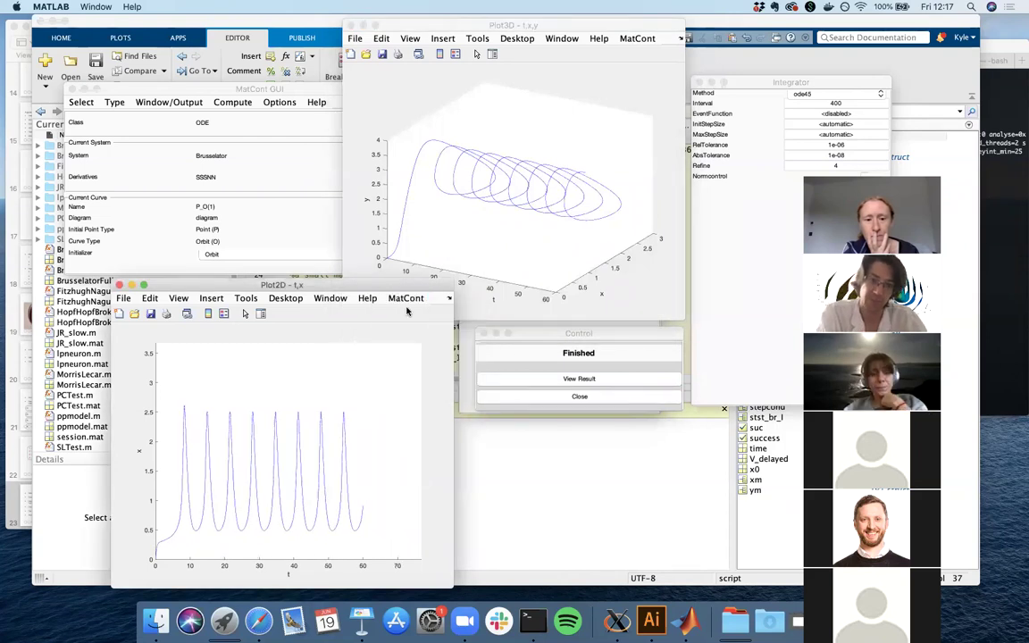
{"action": "double_click", "coordinate": [349, 437]}
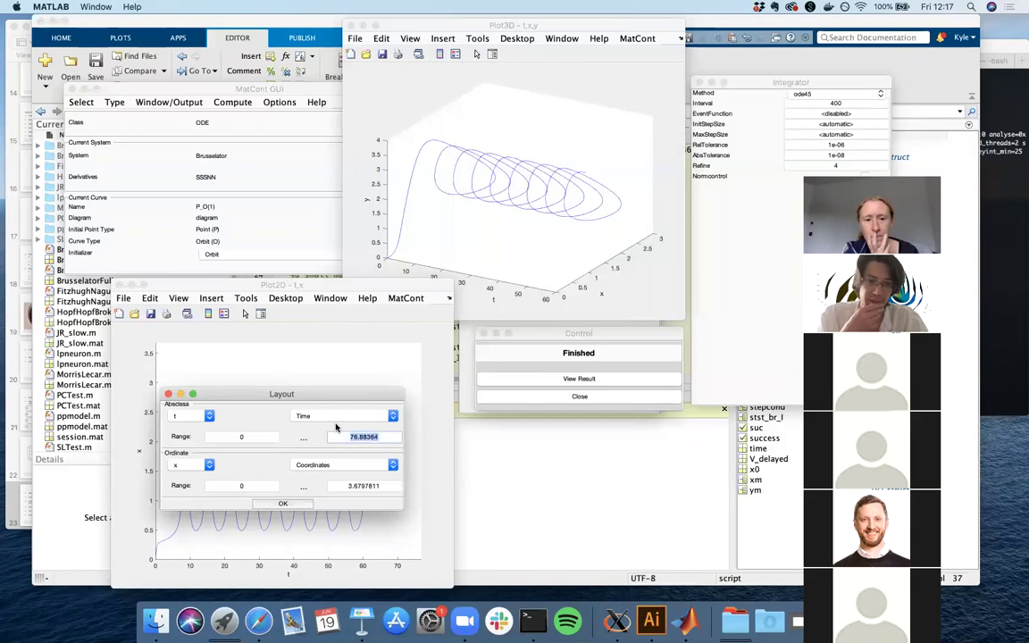
{"action": "type", "text": "4"}
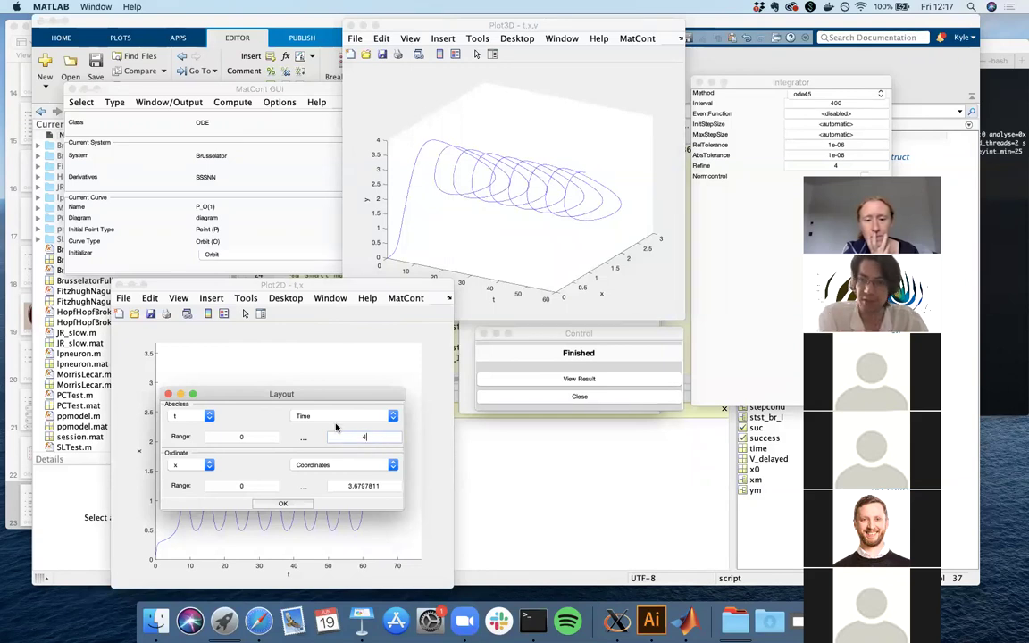
{"action": "type", "text": "00"}
{"action": "left_click", "coordinate": [282, 504]}
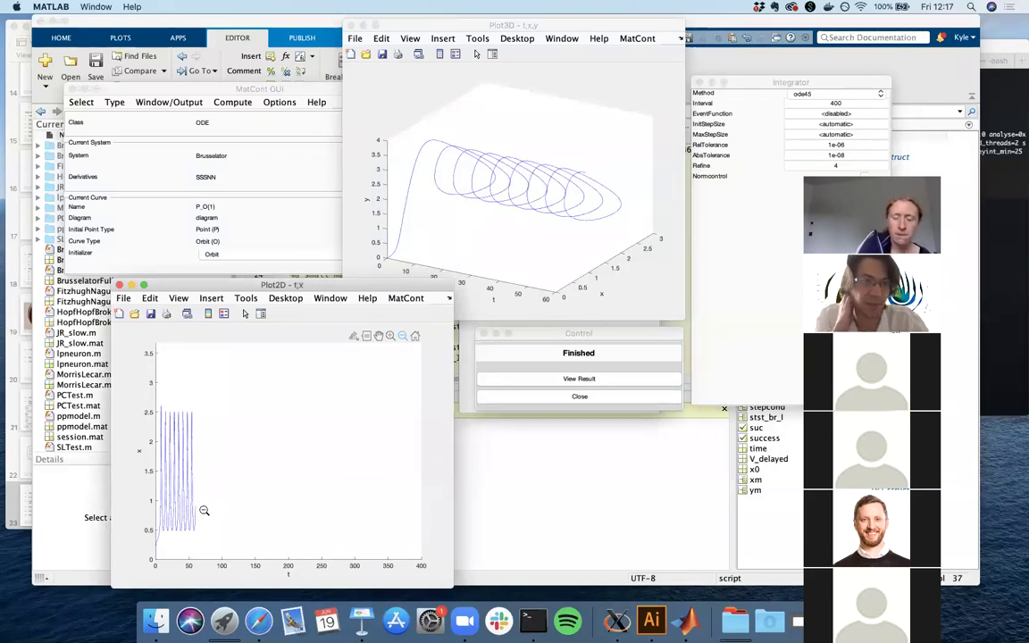
Step: Check the 400 integration interval, then run Compute > Extend on the B=2.5 orbit
{"action": "left_click", "coordinate": [838, 103]}
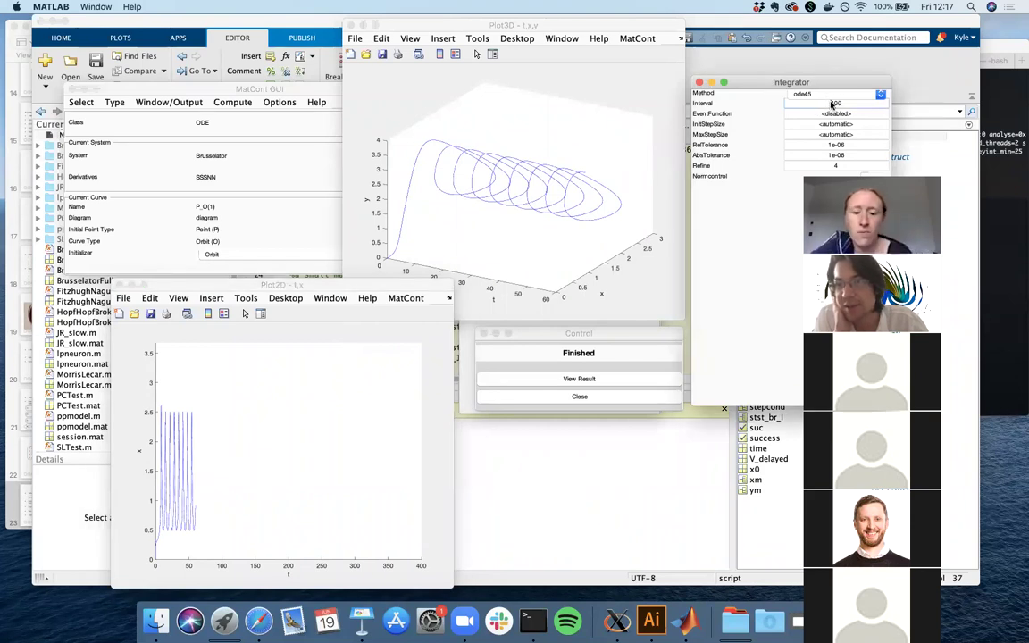
{"action": "left_click", "coordinate": [239, 105]}
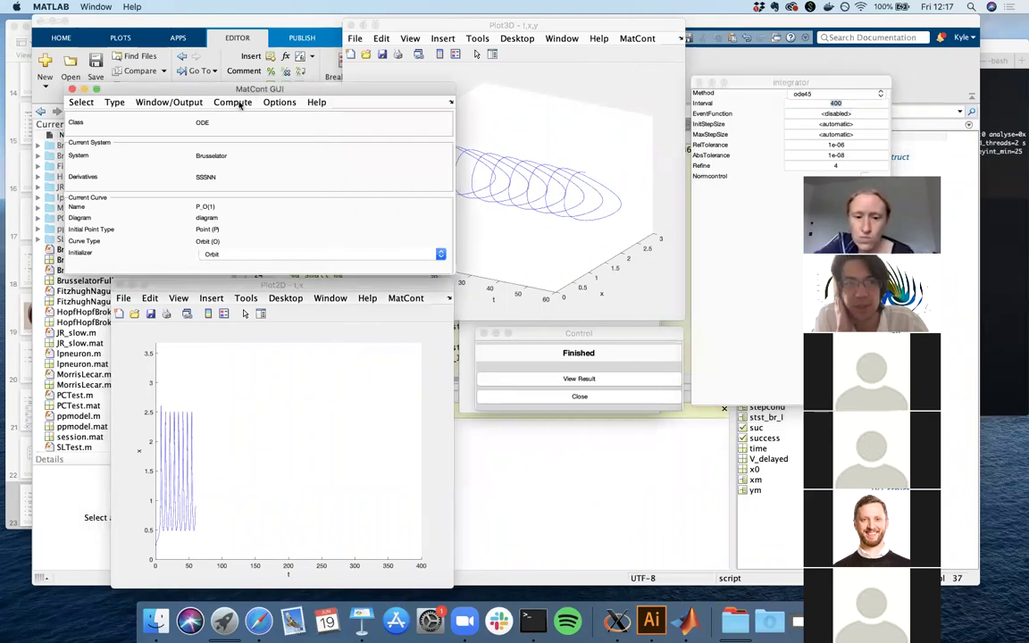
{"action": "left_click", "coordinate": [234, 102]}
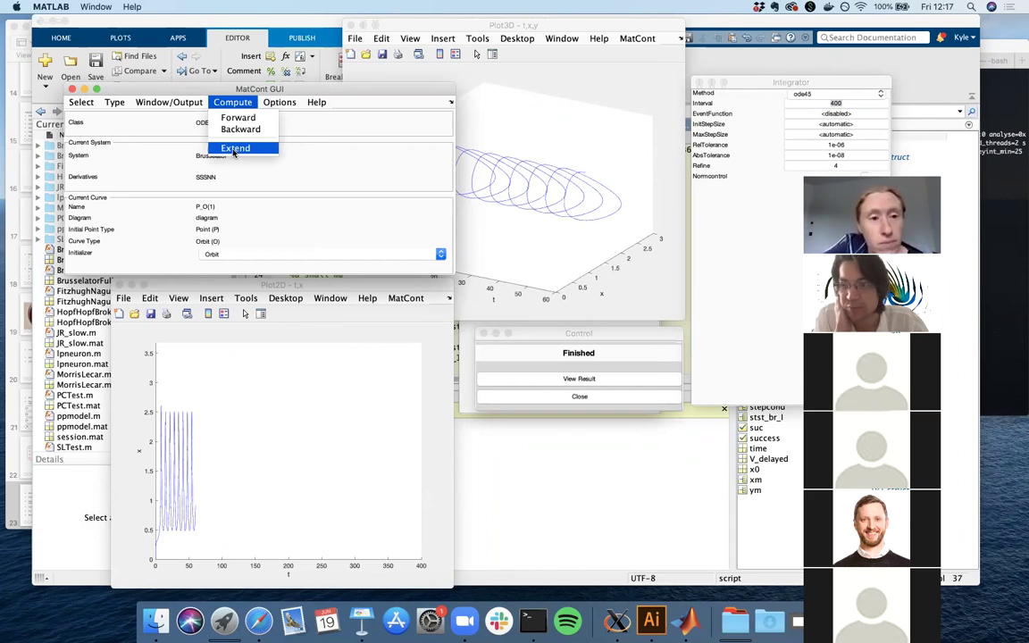
{"action": "left_click", "coordinate": [235, 148]}
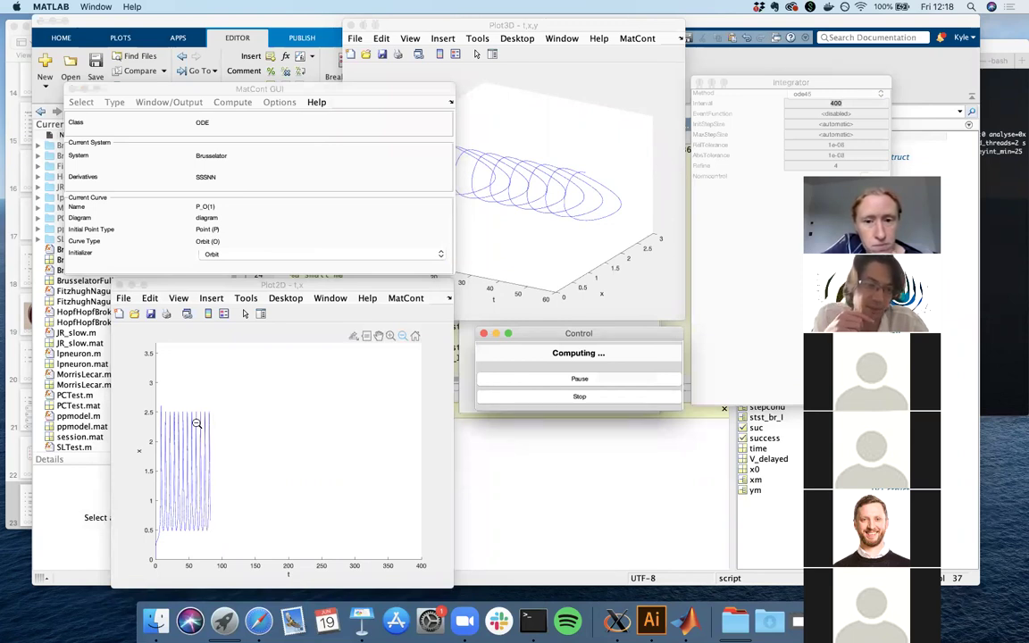
Step: Pause and then stop the extended integration once the t–x curve reaches about t = 200
{"action": "left_click_drag", "start_coordinate": [593, 337], "coordinate": [584, 337]}
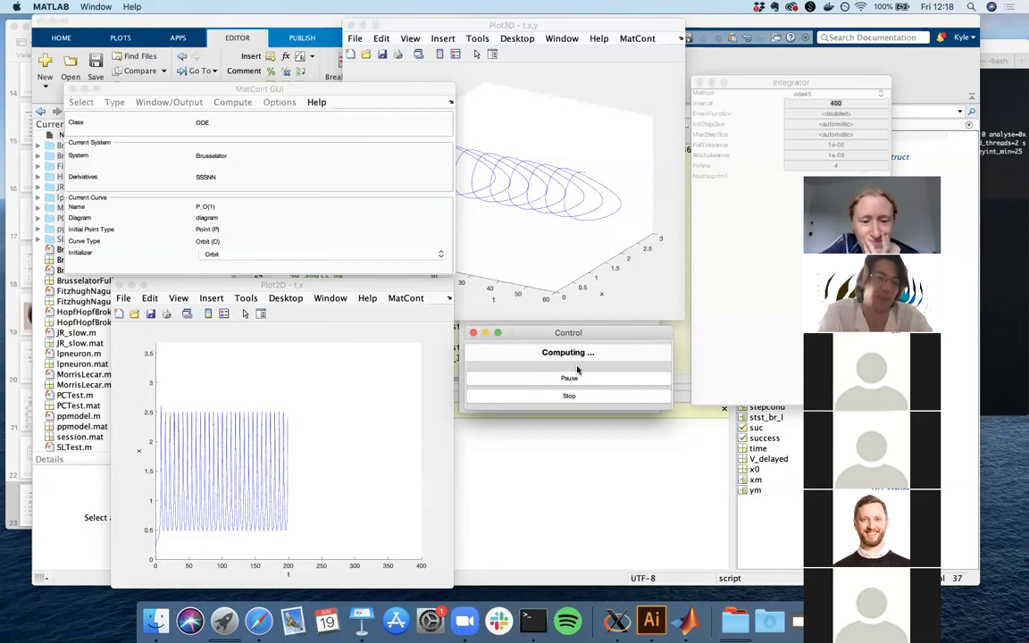
{"action": "left_click", "coordinate": [577, 378]}
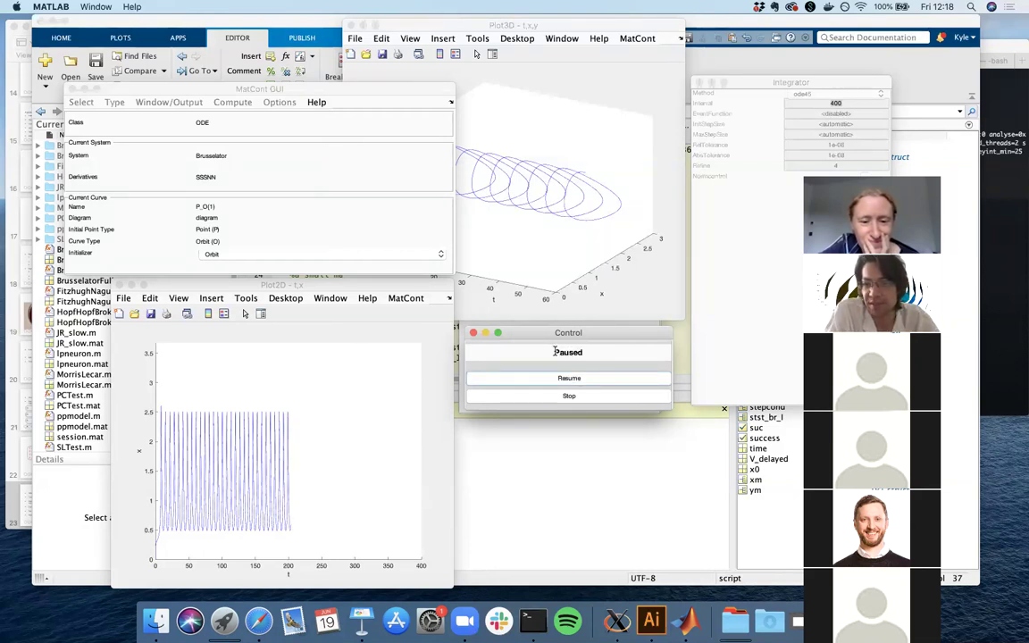
{"action": "left_click", "coordinate": [569, 398]}
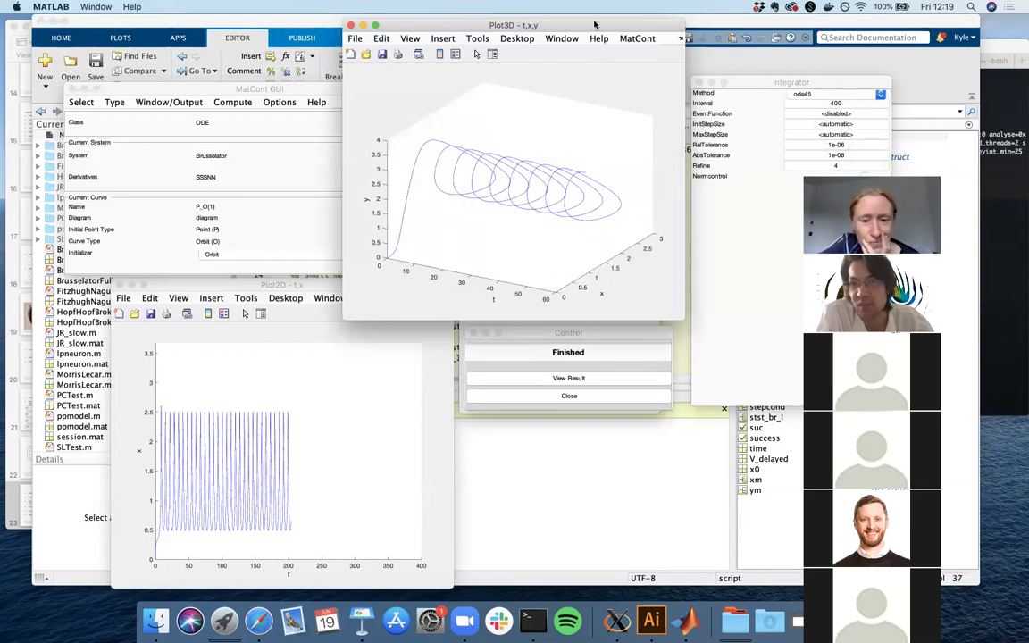
{"action": "mouse_move", "coordinate": [647, 106]}
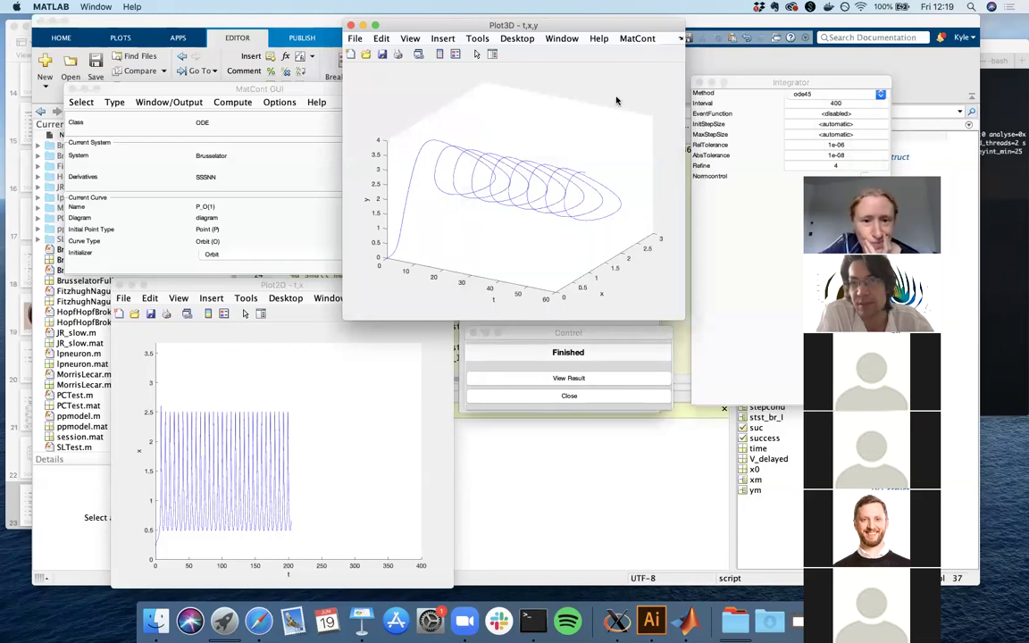
Step: Apply MatCont > Fit Range so the 3D plot's time axis spans the full 0–200 orbit
{"action": "left_click", "coordinate": [637, 39]}
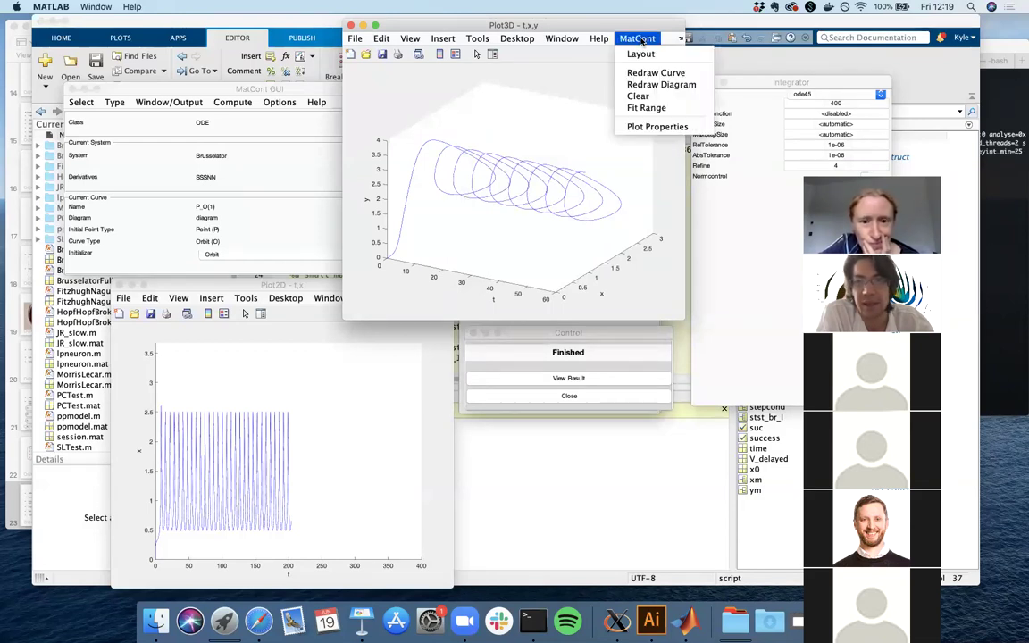
{"action": "left_click", "coordinate": [647, 108]}
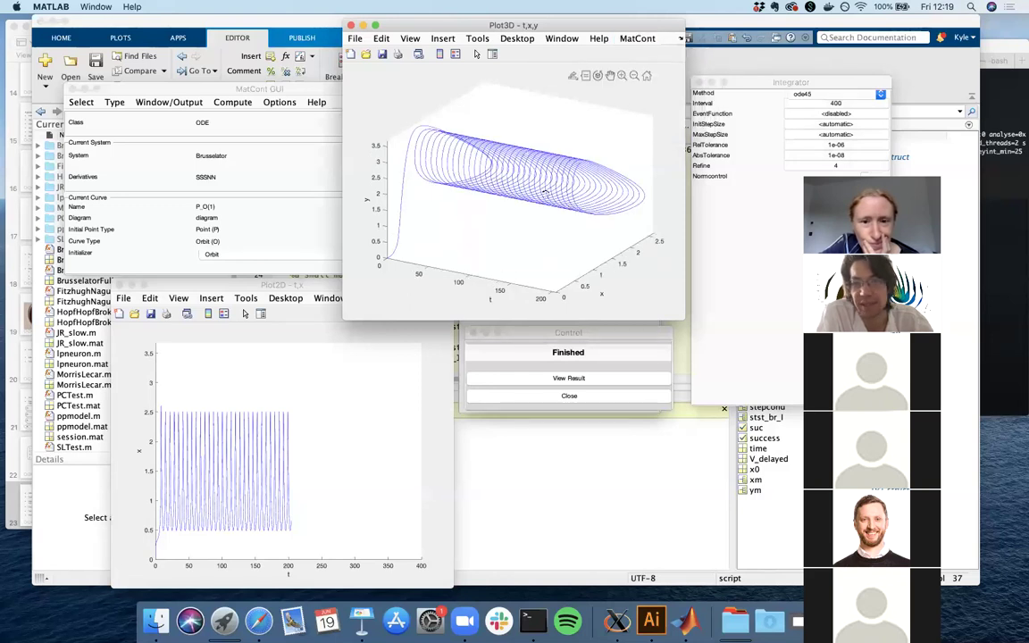
{"action": "mouse_move", "coordinate": [565, 177]}
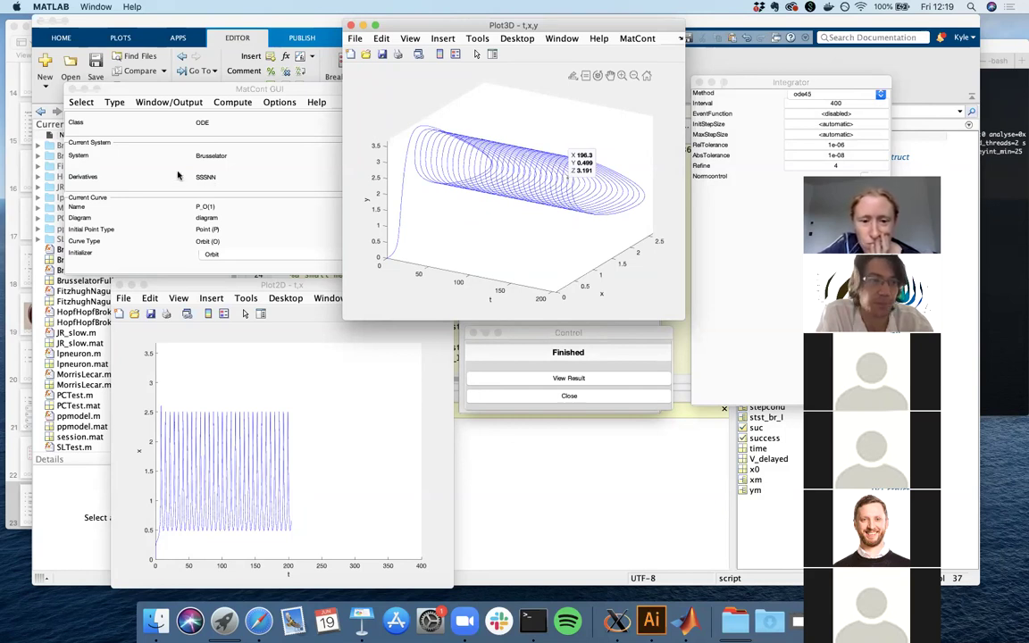
Step: Switch to the Keynote workshop slides and go to slide 47, 'Saving the figure'
{"action": "left_click", "coordinate": [17, 229]}
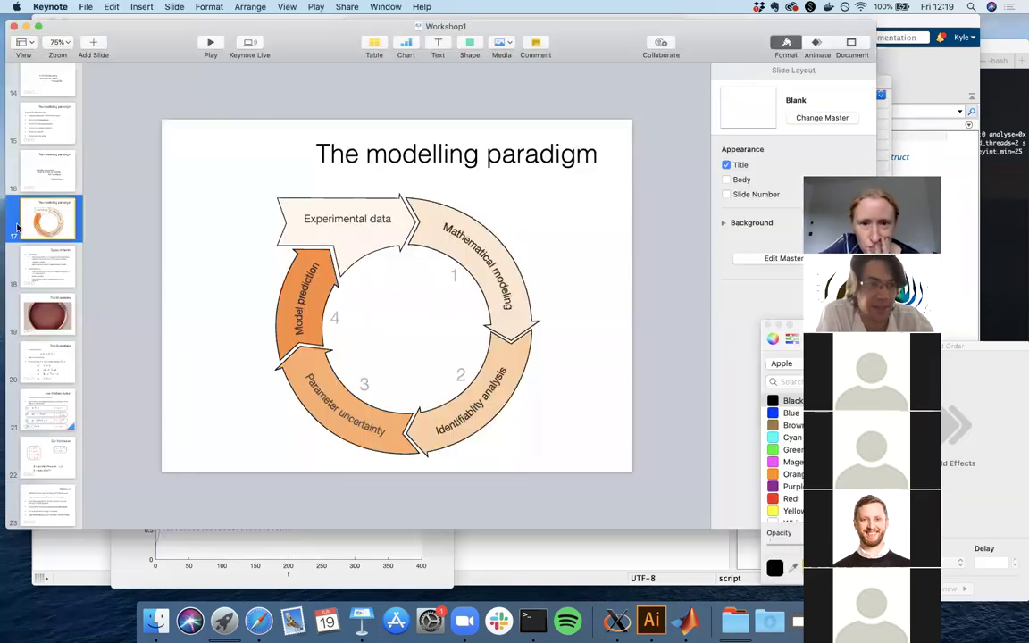
{"action": "scroll", "coordinate": [35, 289], "scroll_direction": "down", "scroll_amount": 15}
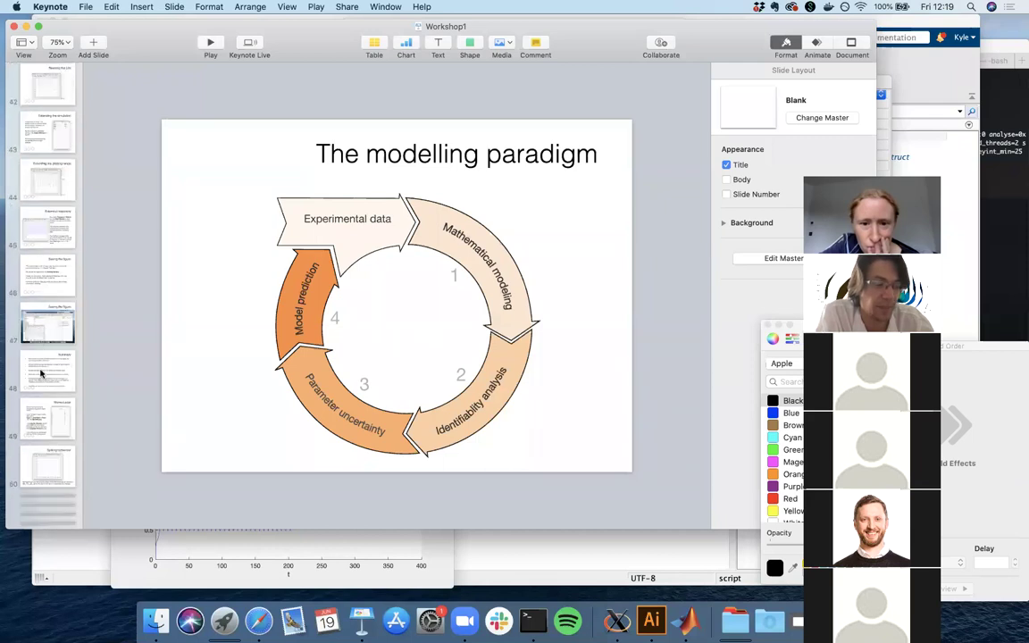
{"action": "left_click", "coordinate": [40, 374]}
{"action": "left_click", "coordinate": [51, 313]}
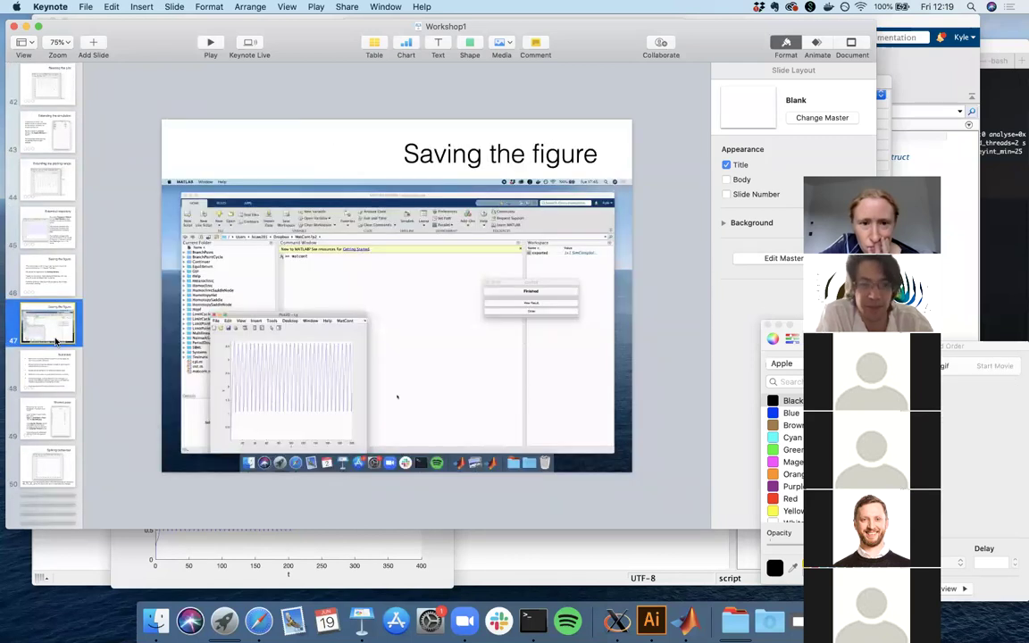
{"action": "key", "text": "super+Tab"}
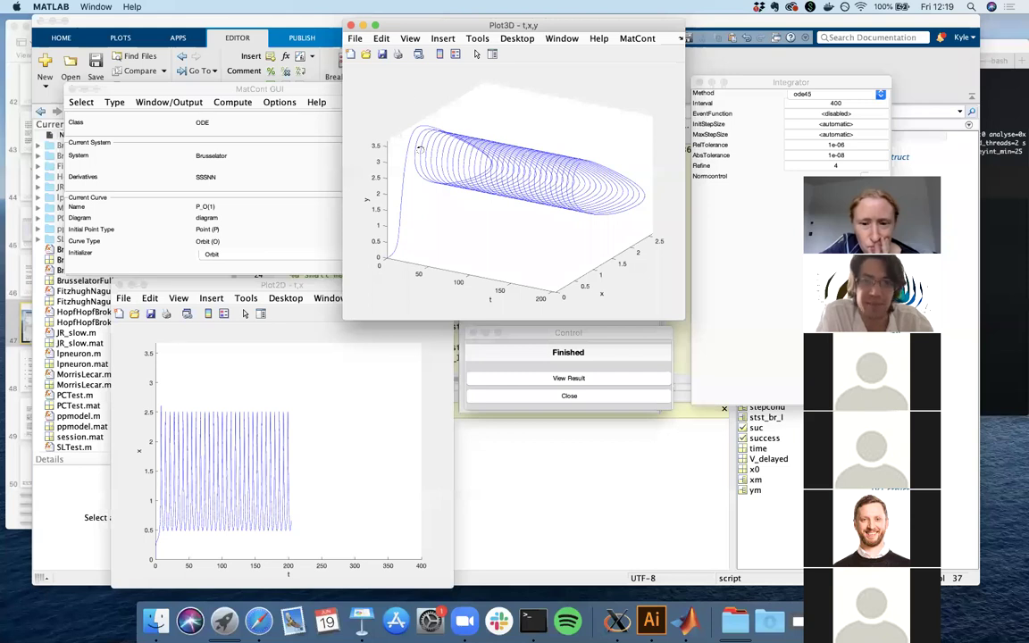
Step: Open Save As for the 3D plot figure and choose the EPS file (*.eps) format
{"action": "left_click", "coordinate": [357, 39]}
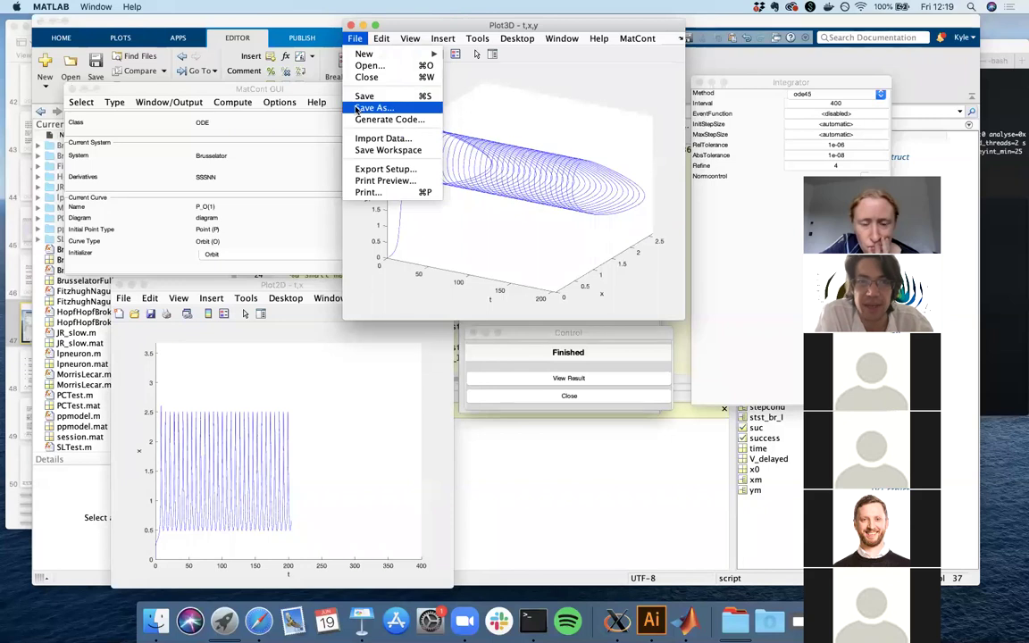
{"action": "left_click", "coordinate": [357, 38]}
{"action": "left_click", "coordinate": [357, 39]}
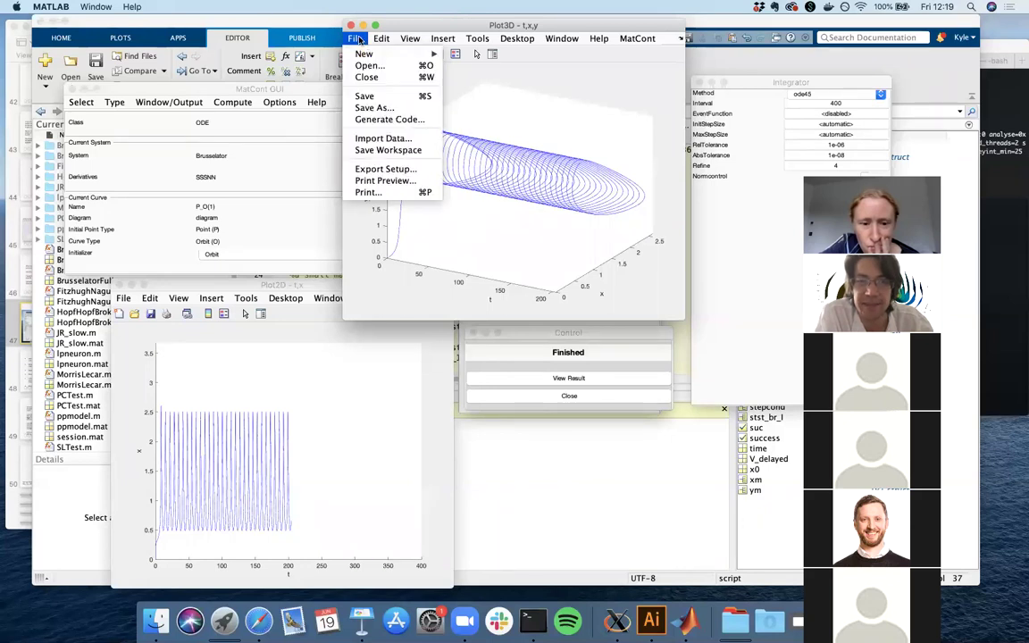
{"action": "left_click", "coordinate": [363, 108]}
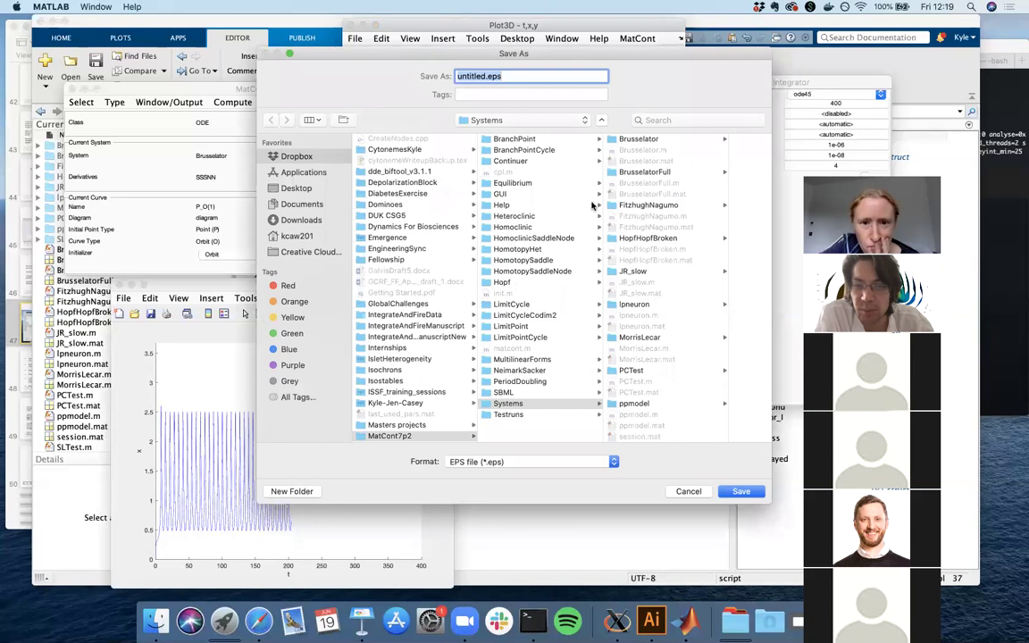
{"action": "left_click", "coordinate": [505, 462]}
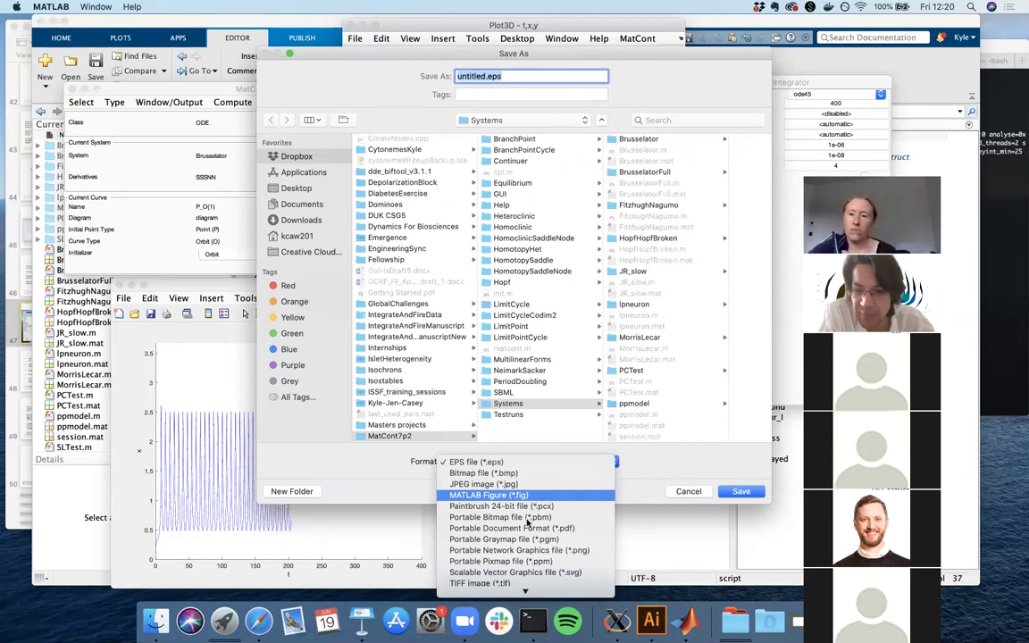
{"action": "scroll", "coordinate": [524, 547], "scroll_direction": "down", "scroll_amount": 1}
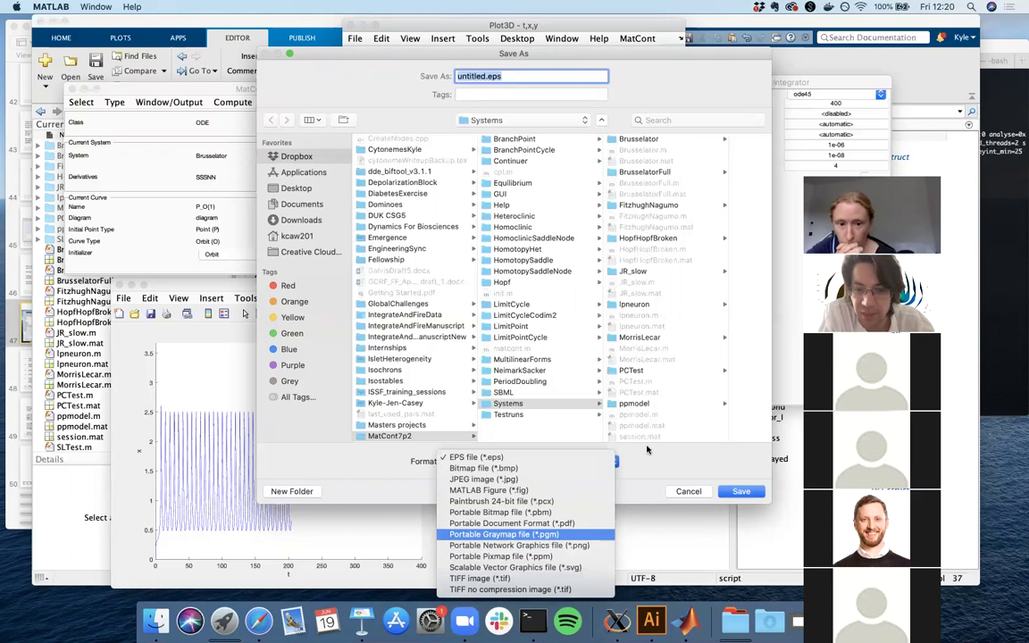
{"action": "left_click", "coordinate": [564, 456]}
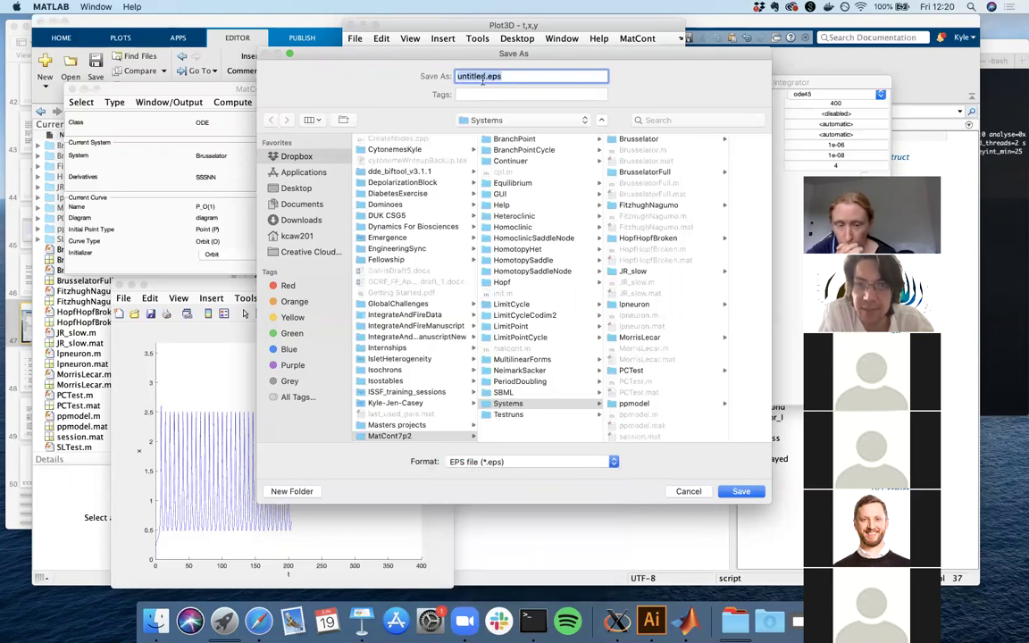
Step: Name the file BrusselatorOscillation and save it as EPS in the Systems folder
{"action": "type", "text": "Bi"}
{"action": "key", "text": "BackSpace"}
{"action": "type", "text": "russelat"}
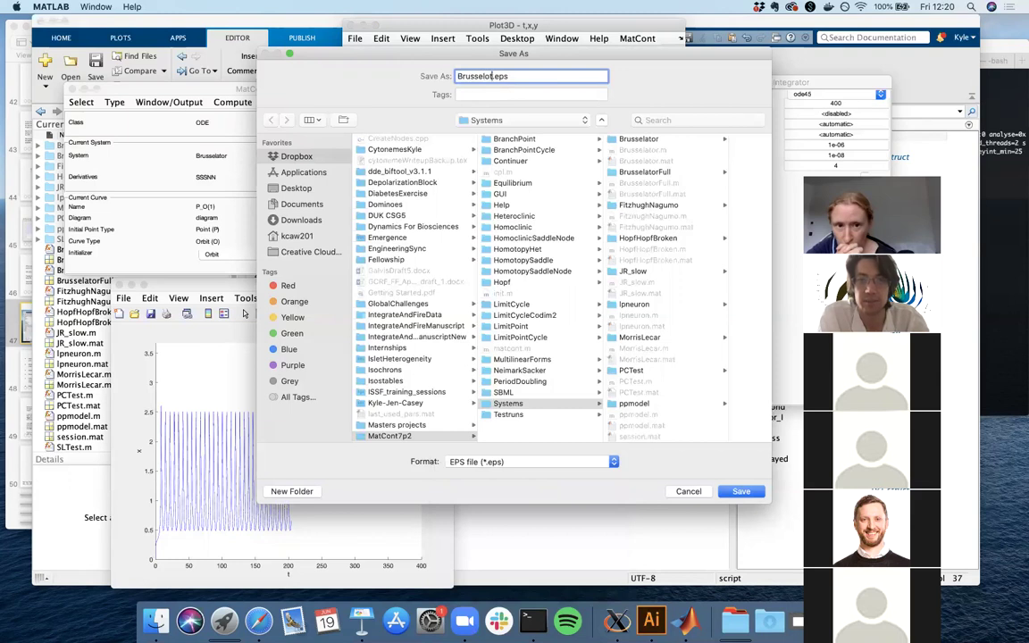
{"action": "type", "text": "orS"}
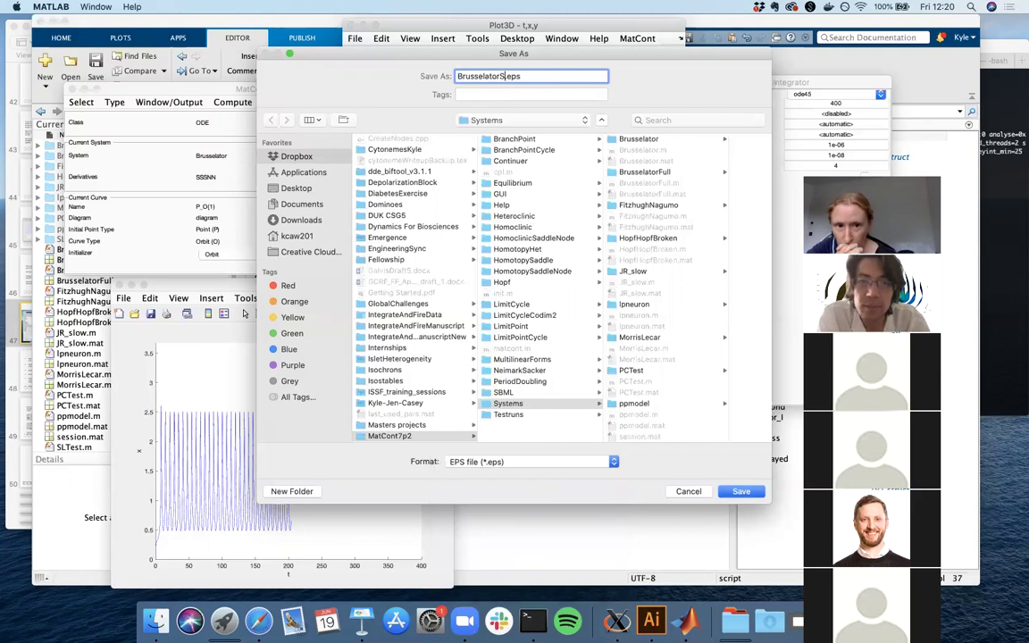
{"action": "key", "text": "BackSpace"}
{"action": "type", "text": "Oscillation"}
{"action": "key", "text": "Return"}
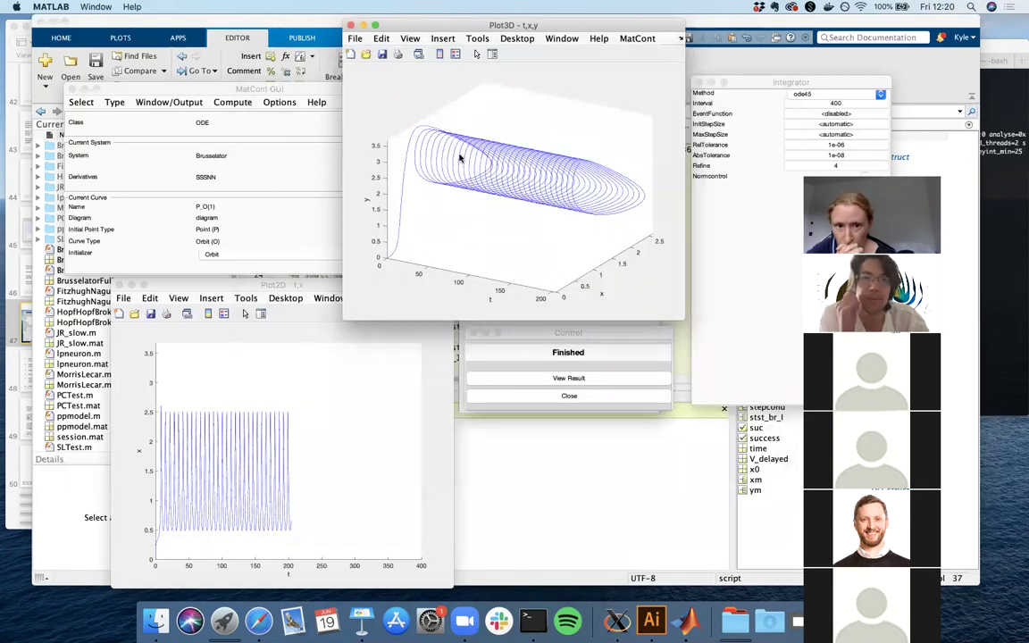
{"action": "mouse_move", "coordinate": [458, 154]}
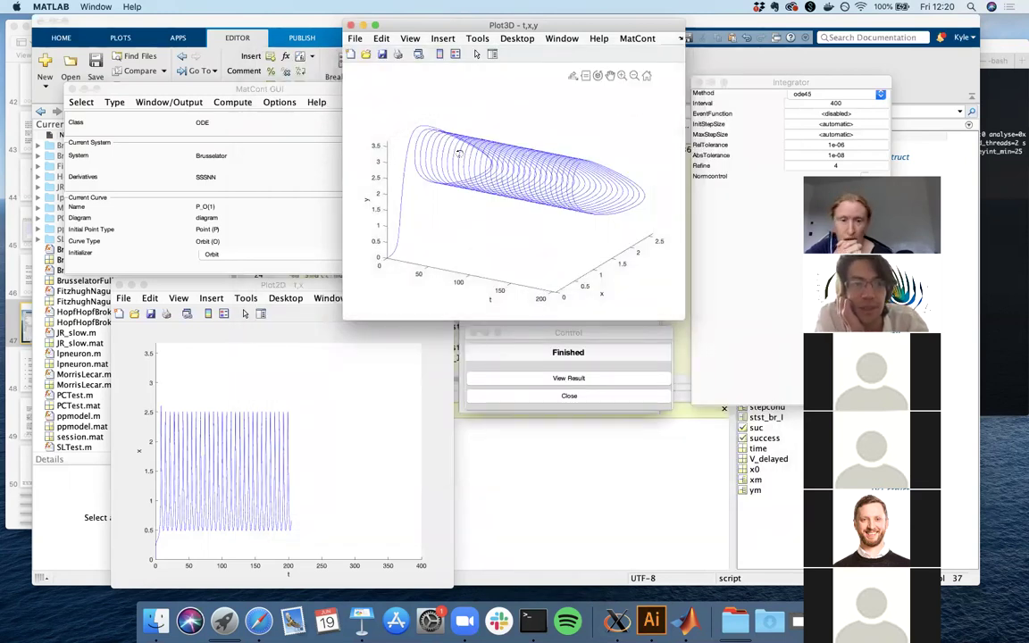
Step: In Finder, browse to the Systems folder inside MatCont7p2
{"action": "left_click", "coordinate": [157, 620]}
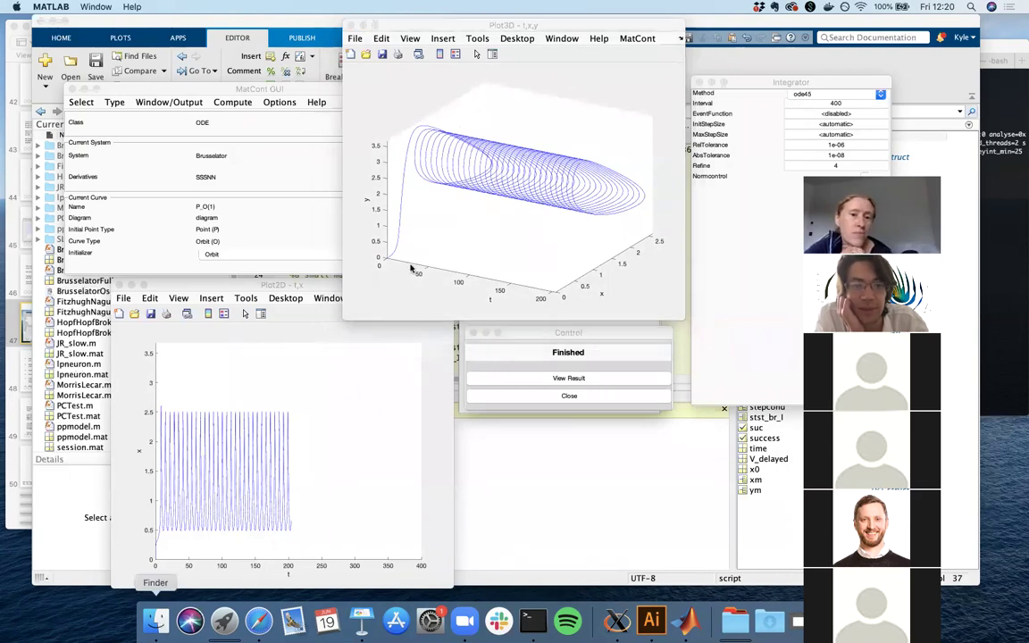
{"action": "scroll", "coordinate": [365, 210], "scroll_direction": "down", "scroll_amount": 15}
{"action": "scroll", "coordinate": [365, 215], "scroll_direction": "up", "scroll_amount": 10}
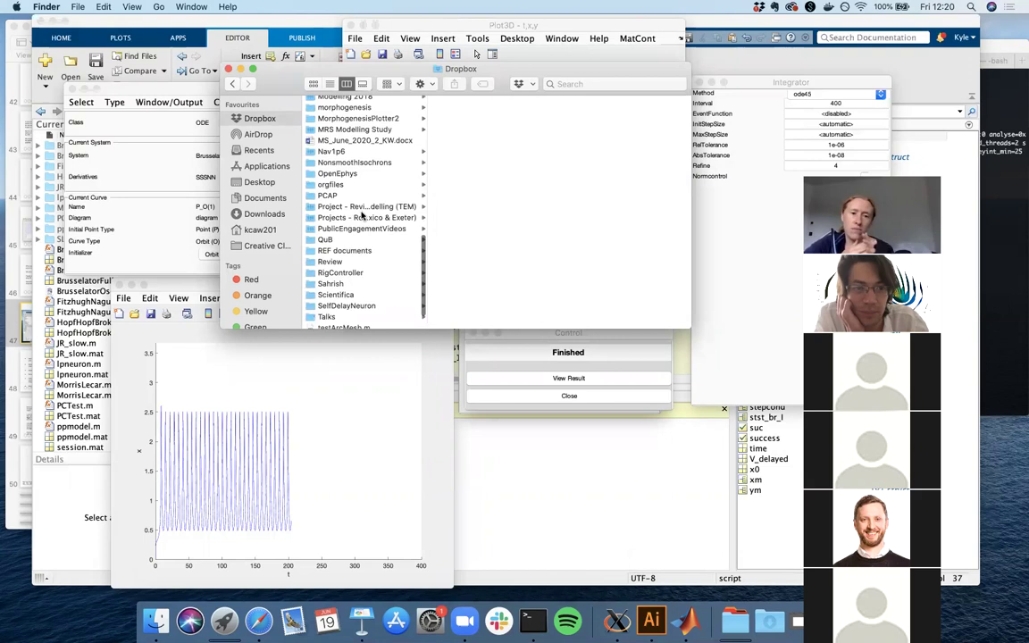
{"action": "left_click", "coordinate": [351, 141]}
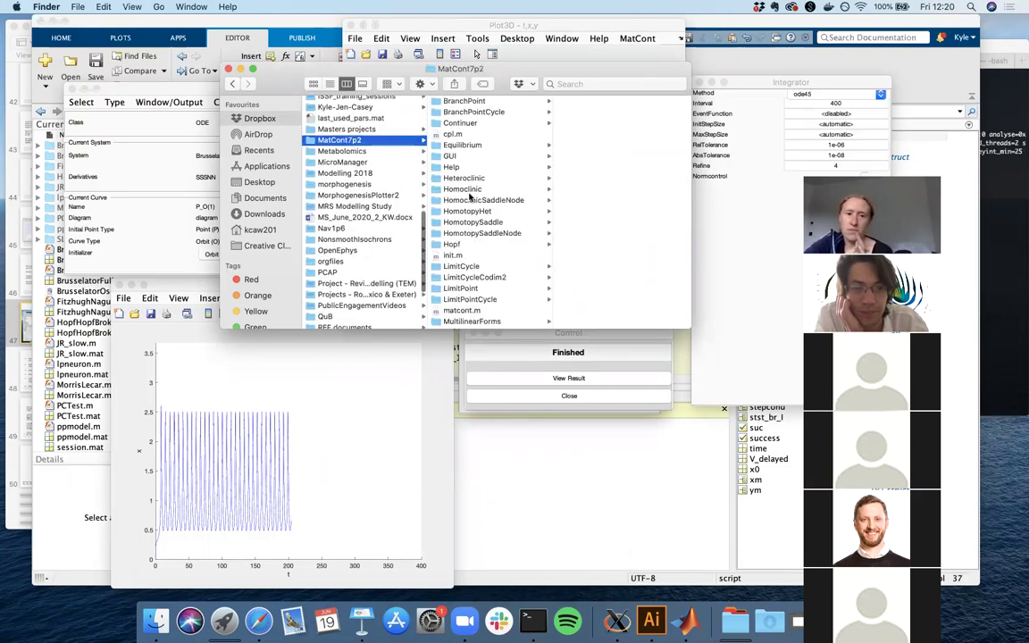
{"action": "scroll", "coordinate": [465, 312], "scroll_direction": "down", "scroll_amount": 4}
{"action": "left_click", "coordinate": [465, 312]}
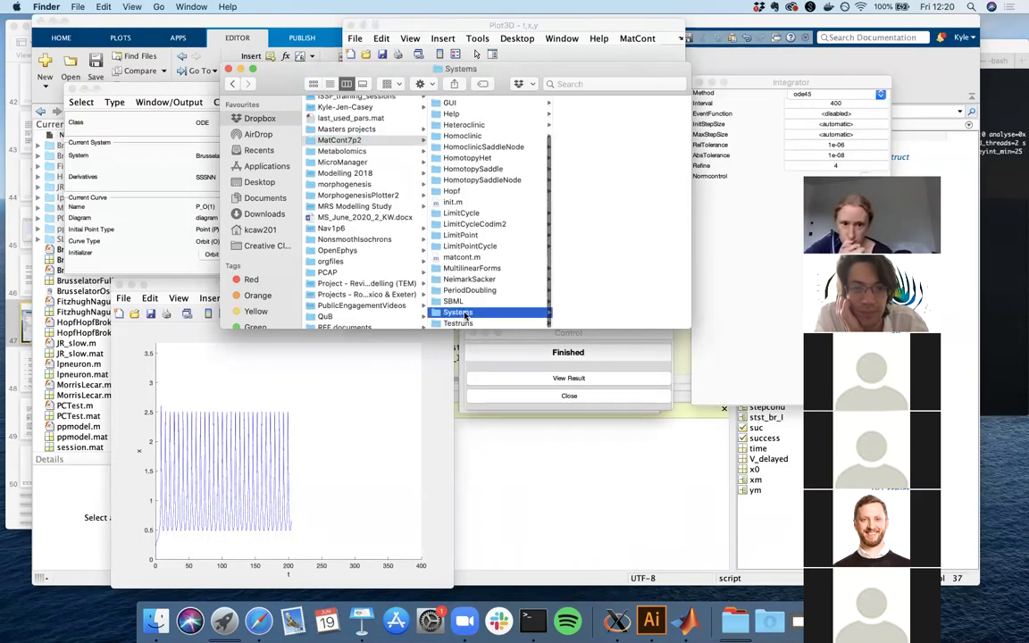
Step: View BrusselatorOscillation.eps in Preview, close it, and bring the Workshop1 presentation forward
{"action": "left_click", "coordinate": [608, 168]}
{"action": "double_click", "coordinate": [517, 167]}
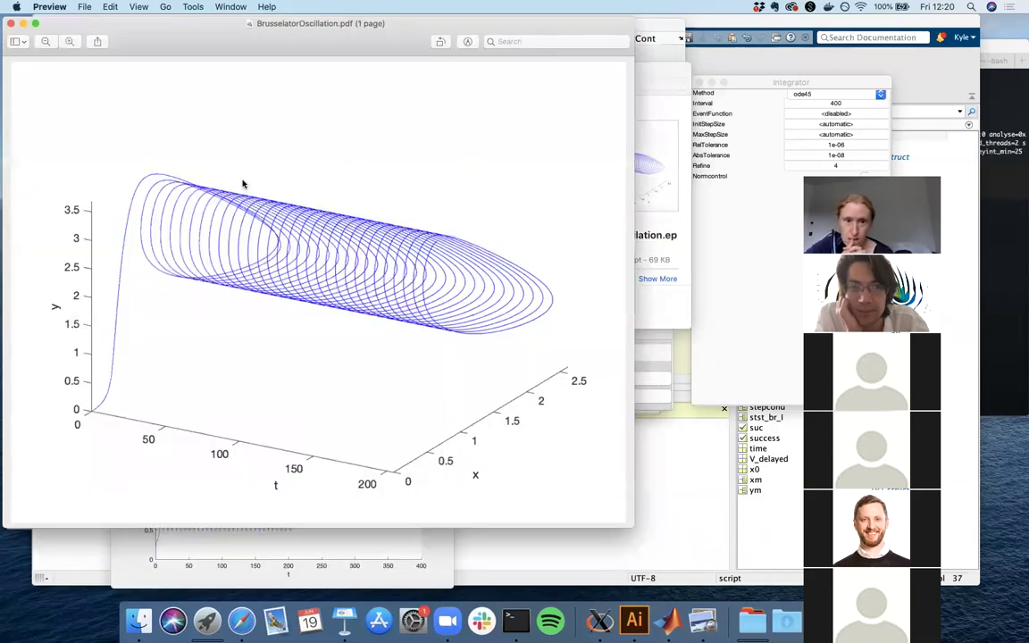
{"action": "left_click", "coordinate": [10, 25]}
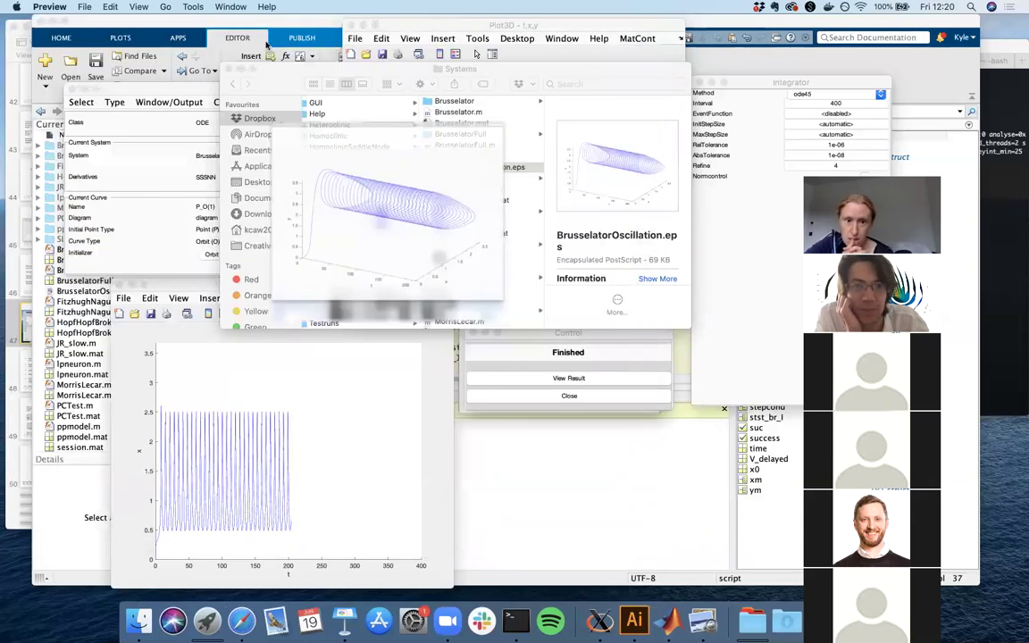
{"action": "left_click", "coordinate": [10, 89]}
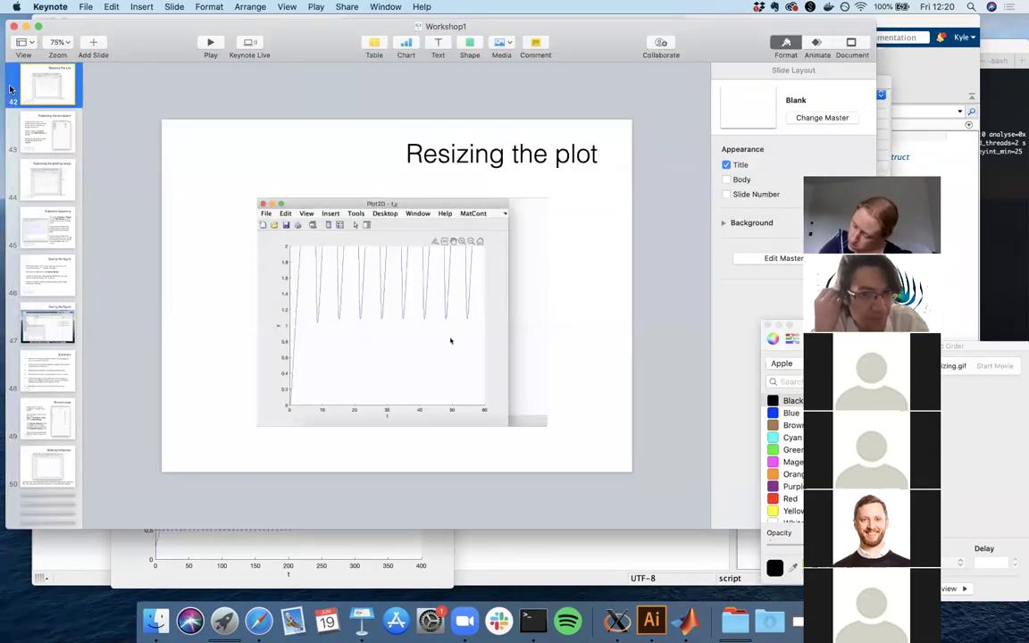
Step: Play the Workshop1 deck full screen from slide 49, 'Morris-Lecar'
{"action": "left_click", "coordinate": [49, 362]}
{"action": "left_click", "coordinate": [53, 415]}
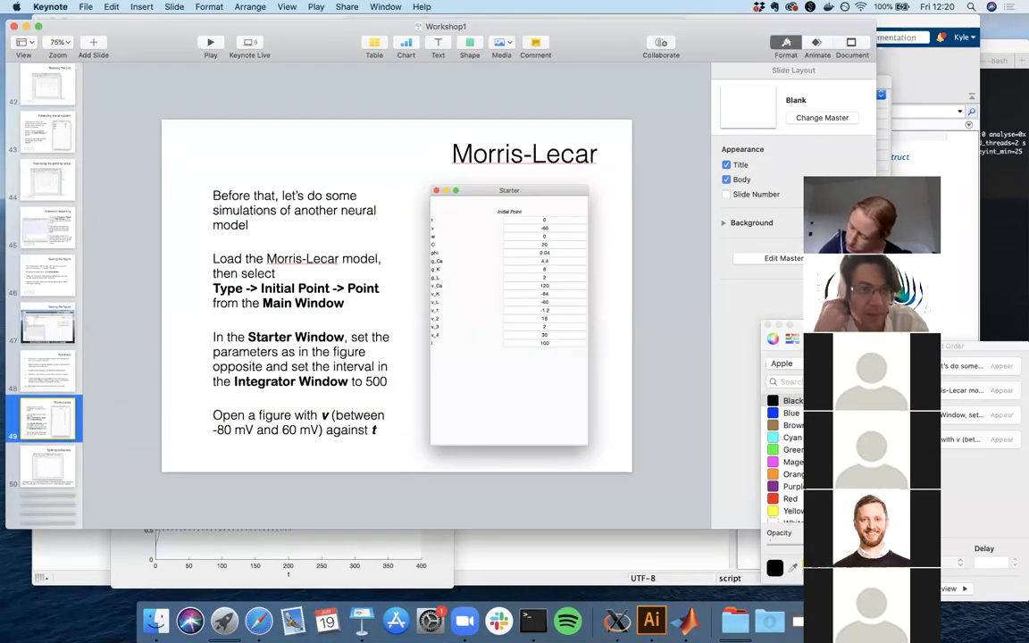
{"action": "left_click", "coordinate": [210, 42]}
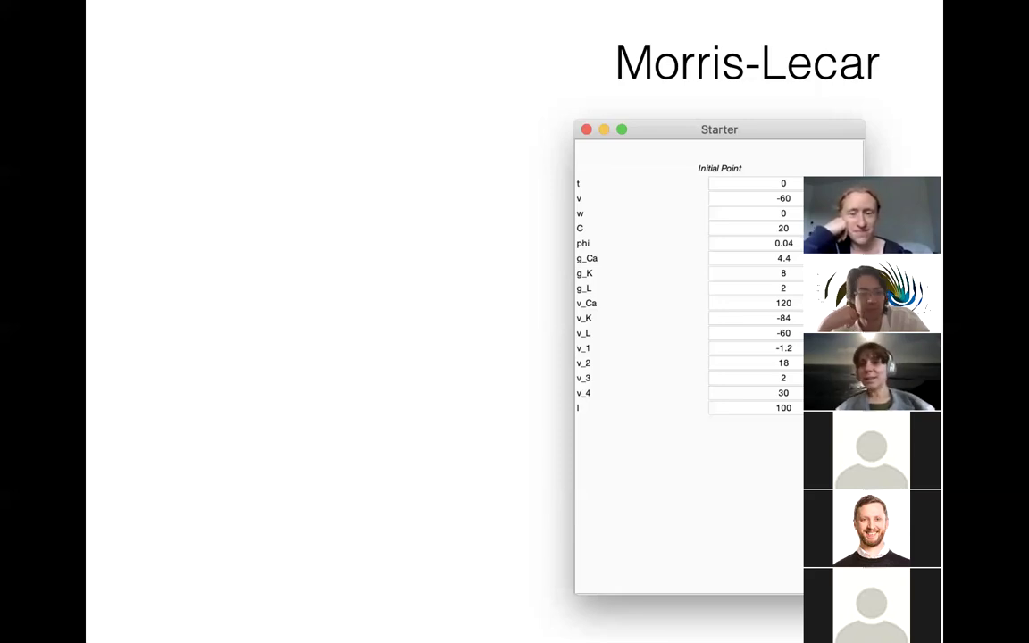
Step: Exit the slideshow and switch between the Morris-Lecar and Spiking behaviour slides
{"action": "key", "text": "Escape"}
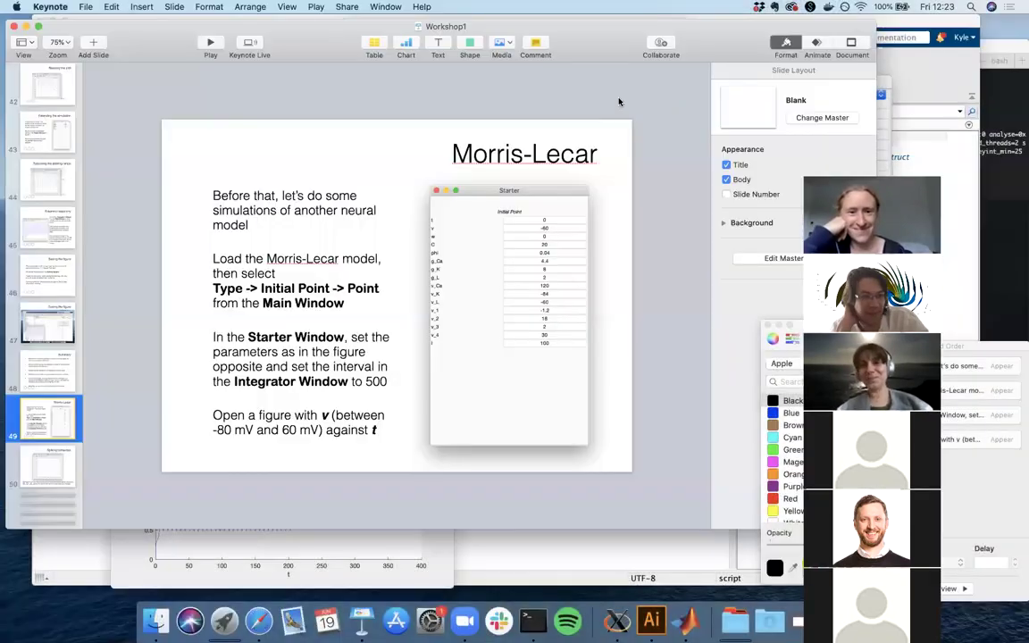
{"action": "left_click", "coordinate": [52, 457]}
{"action": "left_click", "coordinate": [49, 395]}
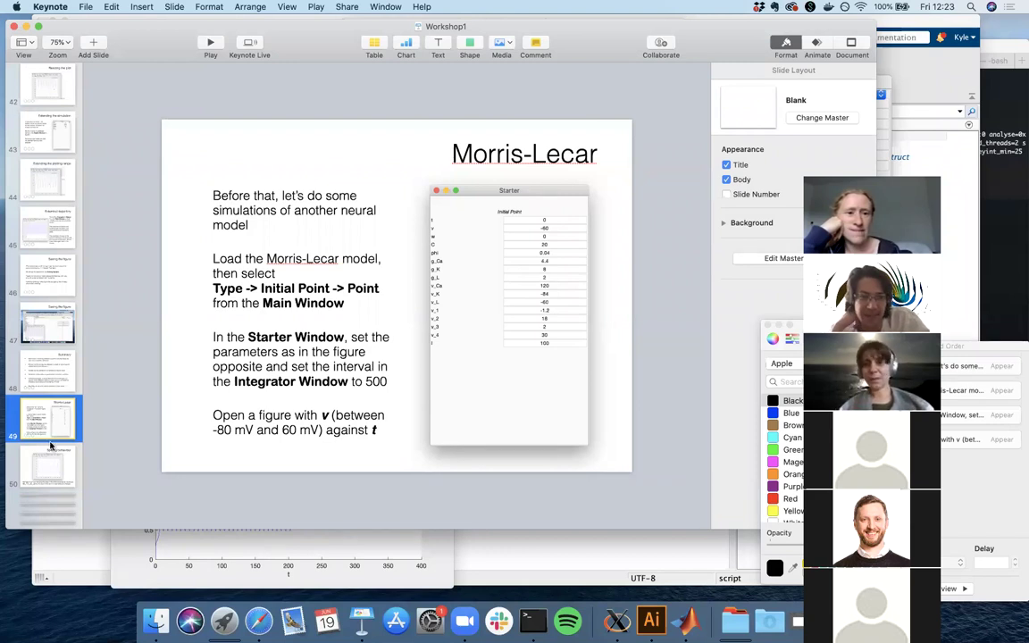
{"action": "left_click", "coordinate": [51, 469]}
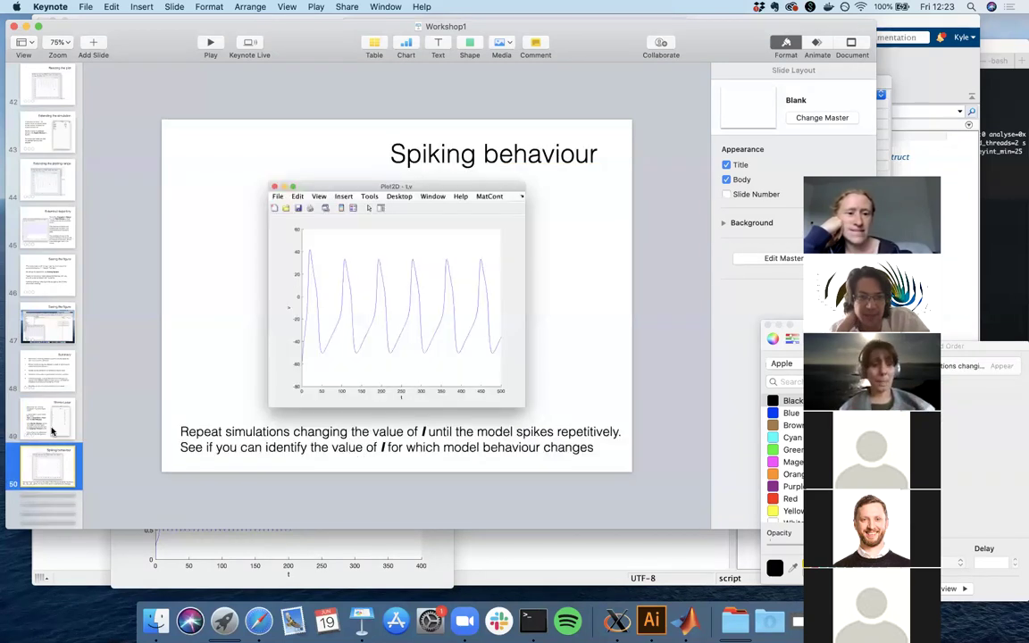
{"action": "left_click", "coordinate": [51, 418]}
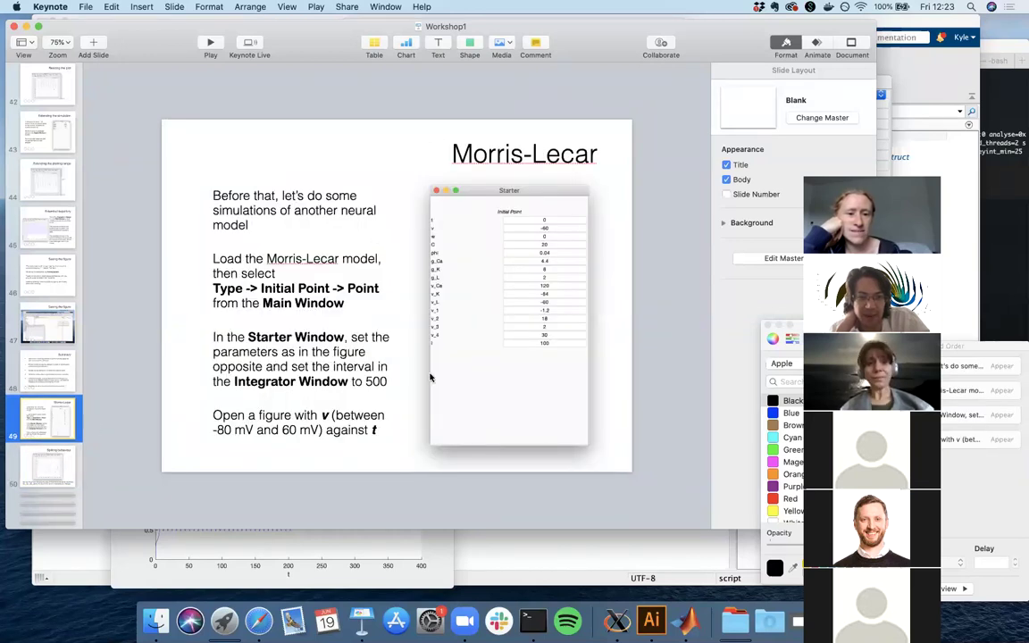
{"action": "left_click", "coordinate": [34, 468]}
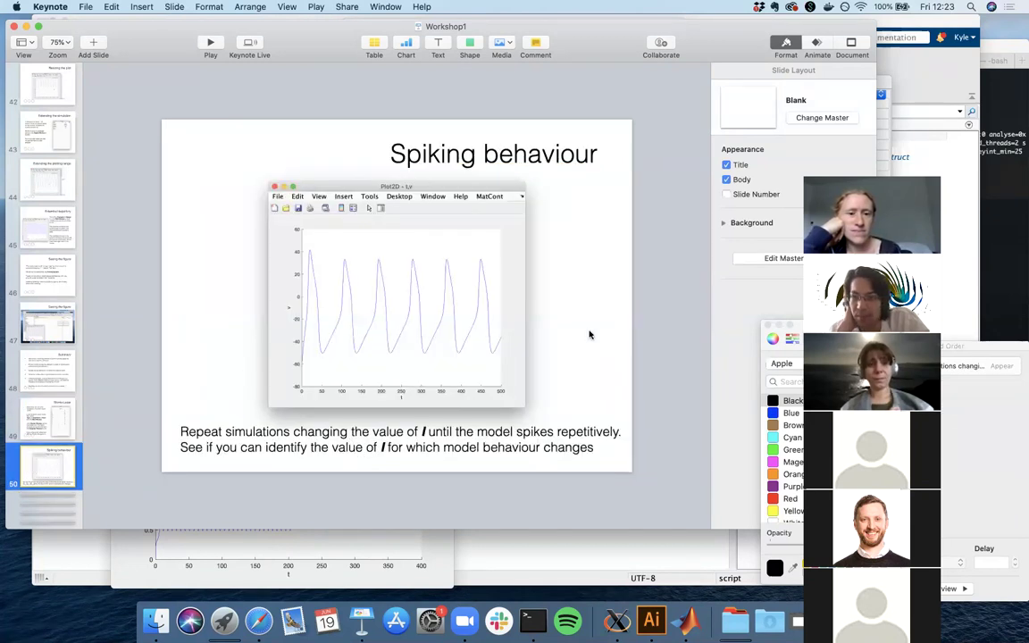